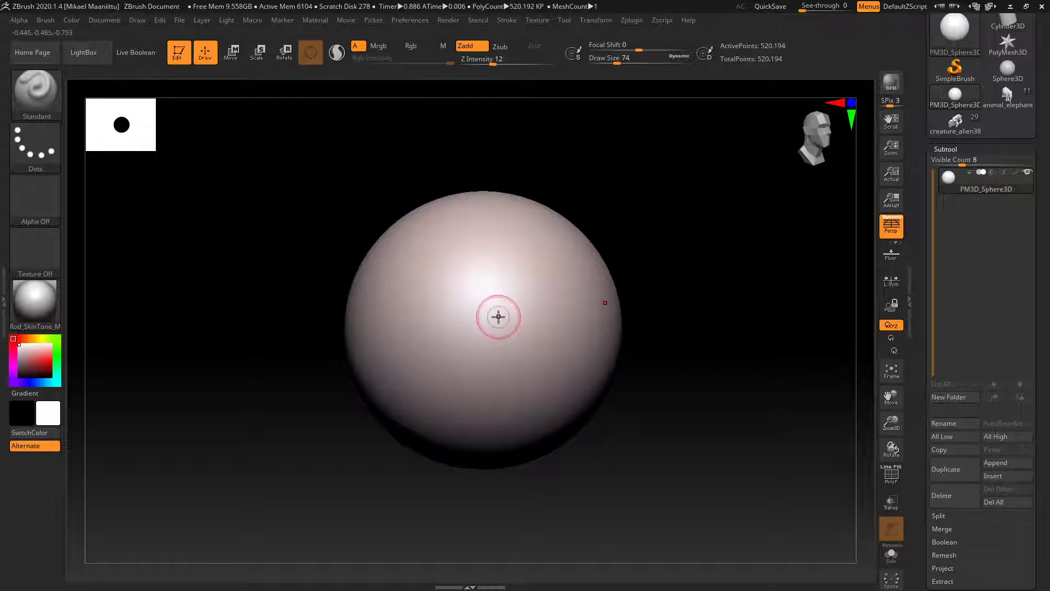
Paint mirrored elongated eye masks on the front of the sphere at Draw Size 74
key(ctrl)
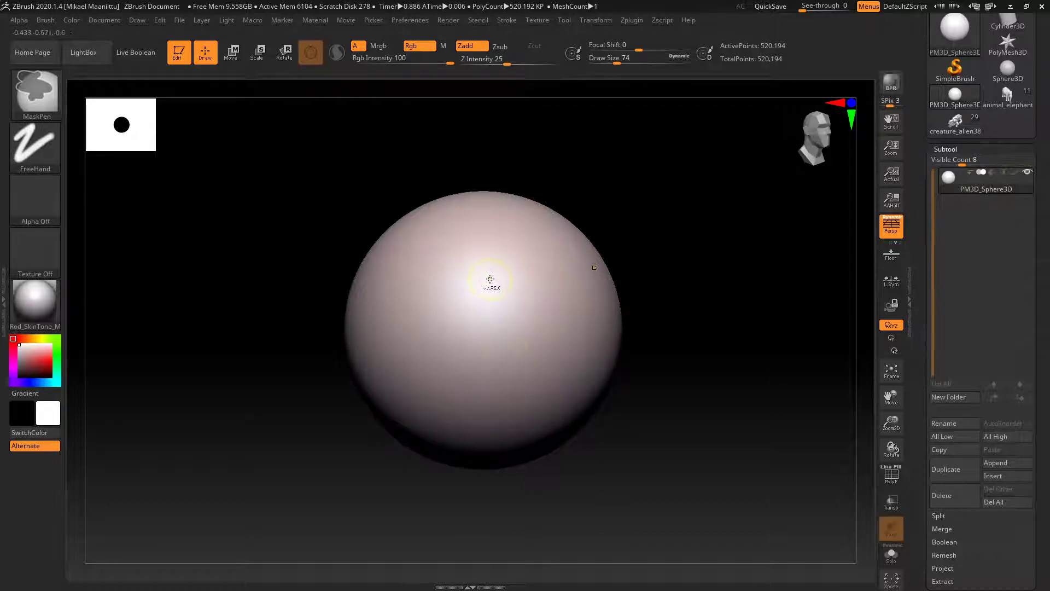
mouse_move(487, 267)
ctrl+mouse_down()
mouse_move(508, 318)
mouse_move(476, 289)
mouse_move(494, 260)
mouse_move(518, 300)
mouse_move(502, 316)
mouse_move(483, 278)
ctrl+mouse_up()
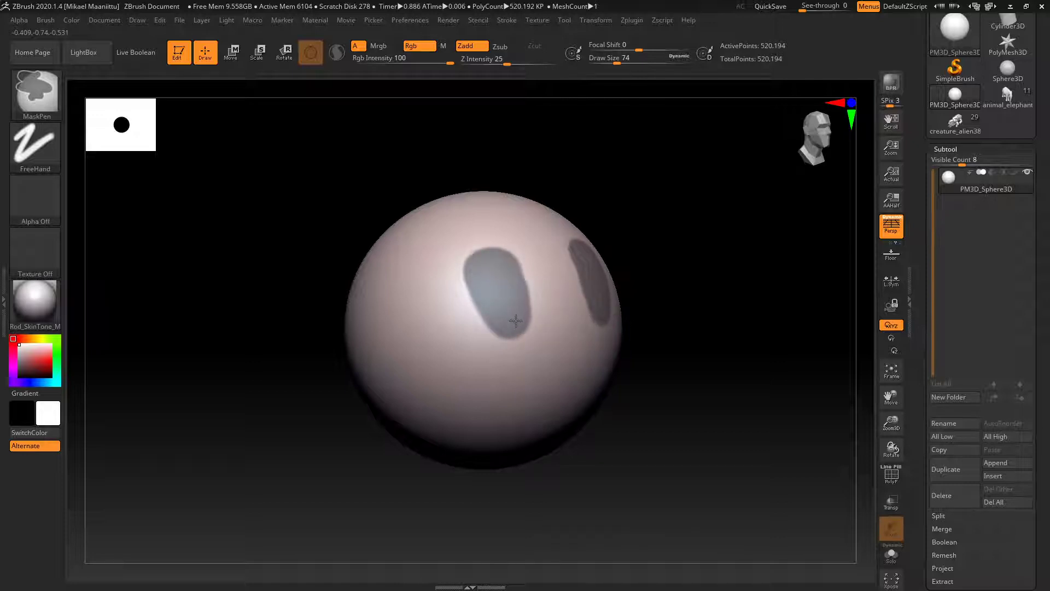
mouse_move(515, 321)
ctrl+mouse_down()
mouse_move(502, 323)
mouse_move(471, 277)
mouse_move(480, 261)
ctrl+mouse_up()
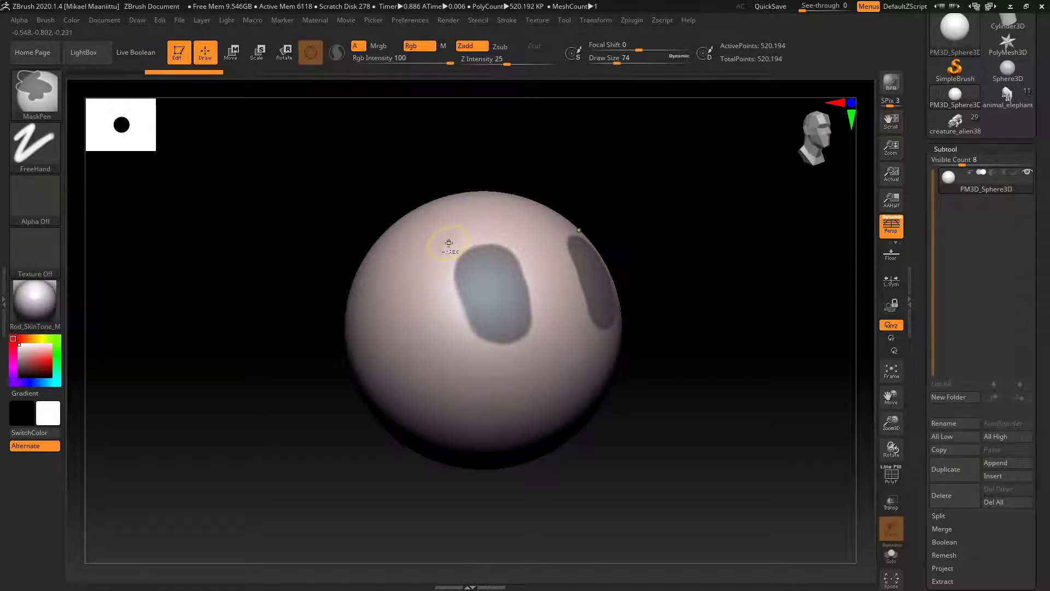
Trim the outer edge of the eye masks by unmasking, and round off their corners with Draw Size reduced to 41
alt+drag(448, 245, 461, 322)
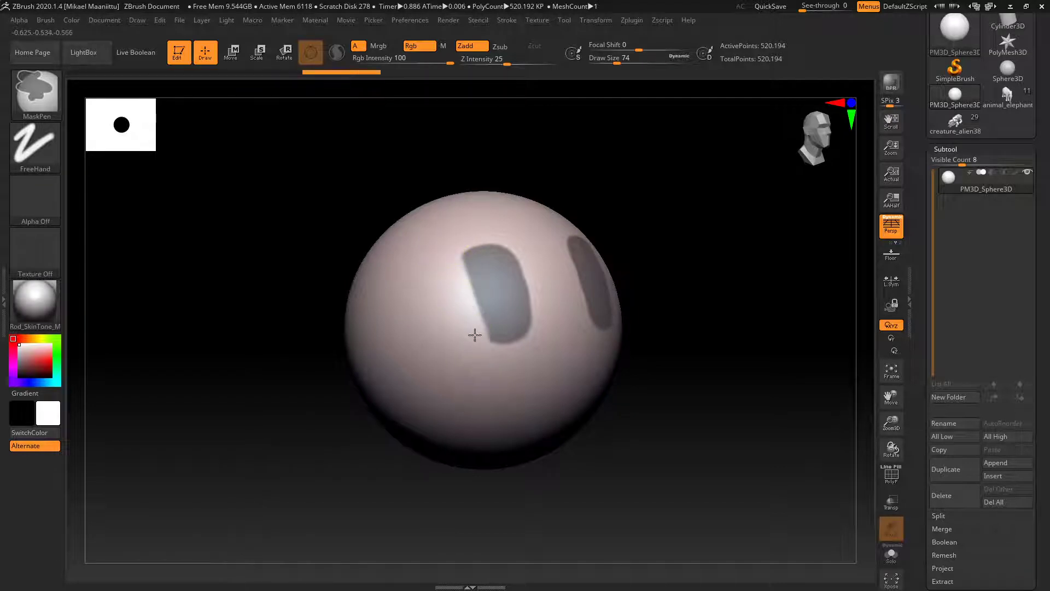
ctrl+alt+drag(475, 335, 487, 348)
drag(618, 64, 610, 64)
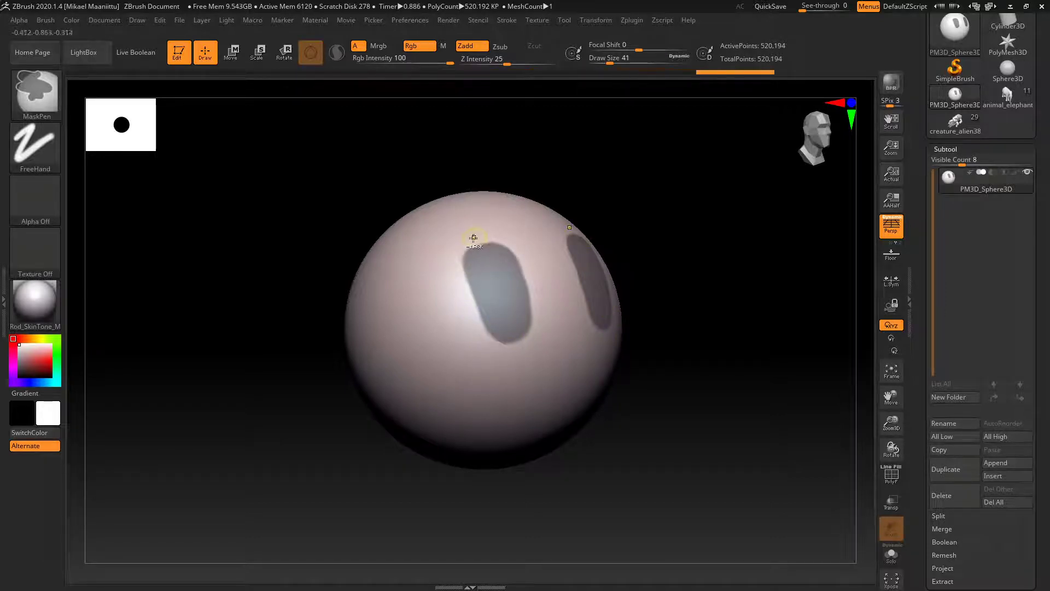
mouse_move(728, 359)
mouse_down()
mouse_move(708, 366)
mouse_move(701, 384)
mouse_move(694, 378)
mouse_up()
key(ctrl)
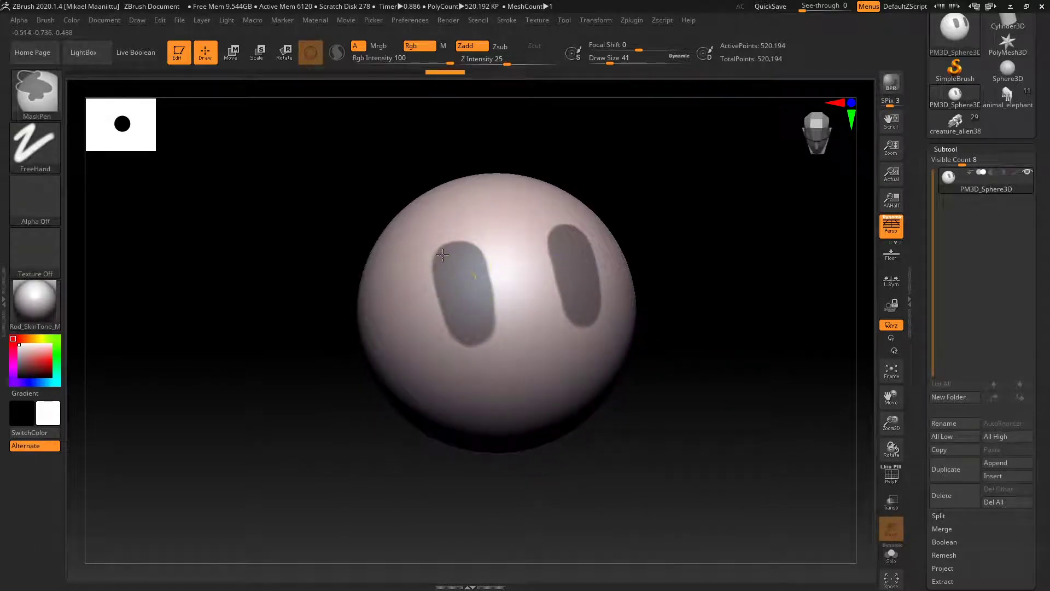
mouse_move(708, 354)
mouse_down()
mouse_move(672, 368)
mouse_move(684, 352)
mouse_move(668, 368)
mouse_move(506, 366)
mouse_up()
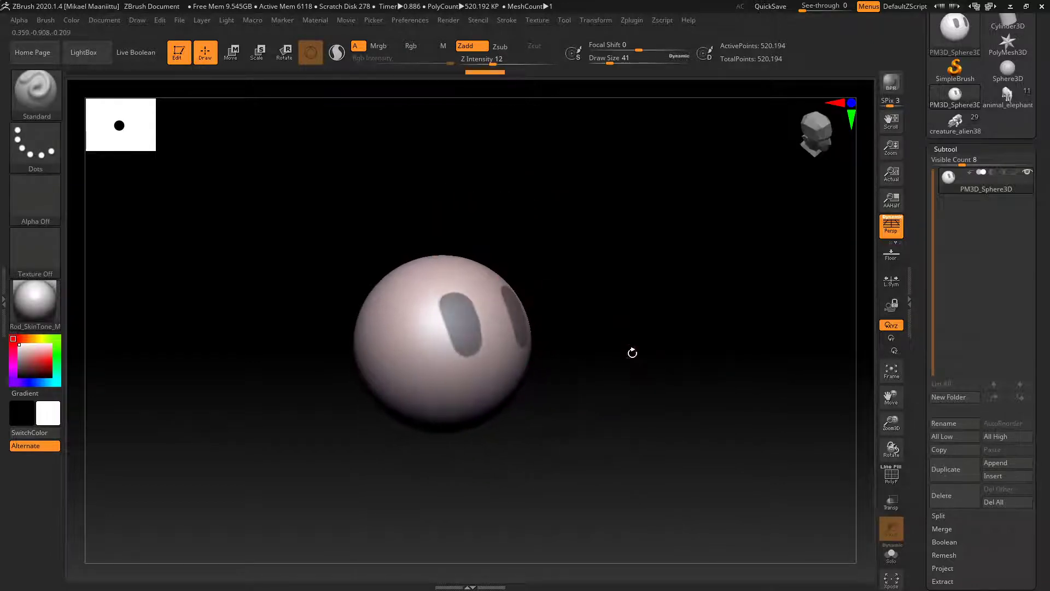
Raise the sphere's surface around the masked eyes with the Standard brush at Draw Size 611
drag(632, 352, 617, 317)
mouse_move(632, 61)
mouse_down()
mouse_move(668, 79)
mouse_move(659, 80)
mouse_up()
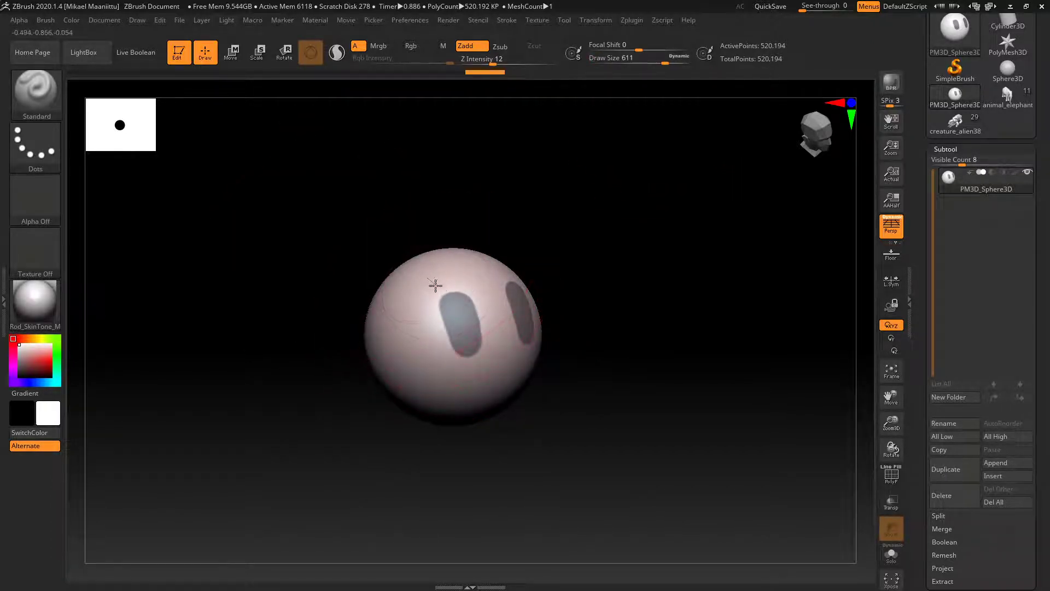
drag(436, 284, 456, 385)
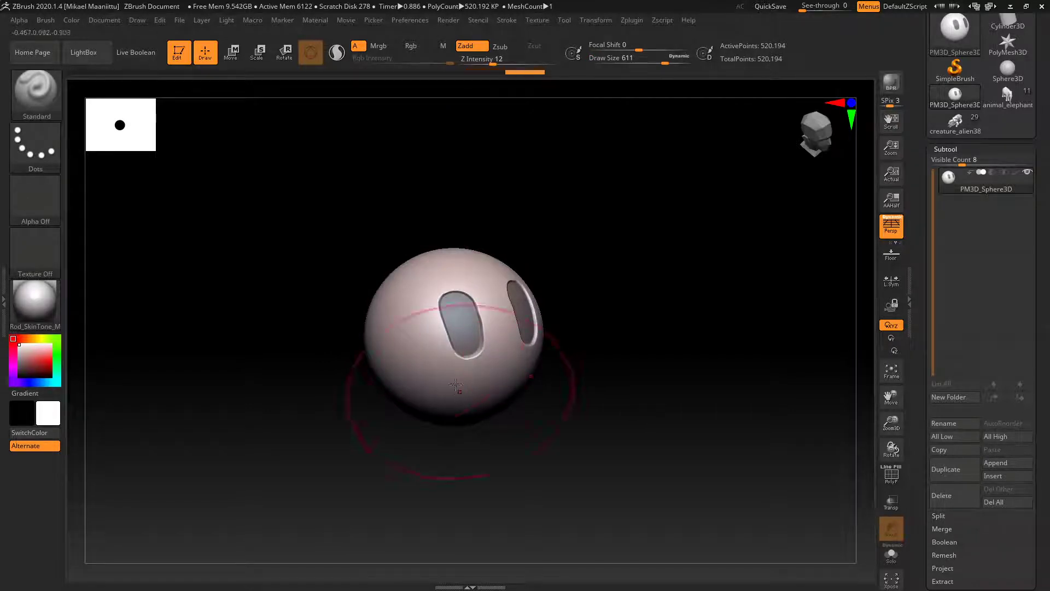
mouse_move(429, 342)
mouse_down()
mouse_move(431, 294)
mouse_move(451, 294)
mouse_move(423, 308)
mouse_up()
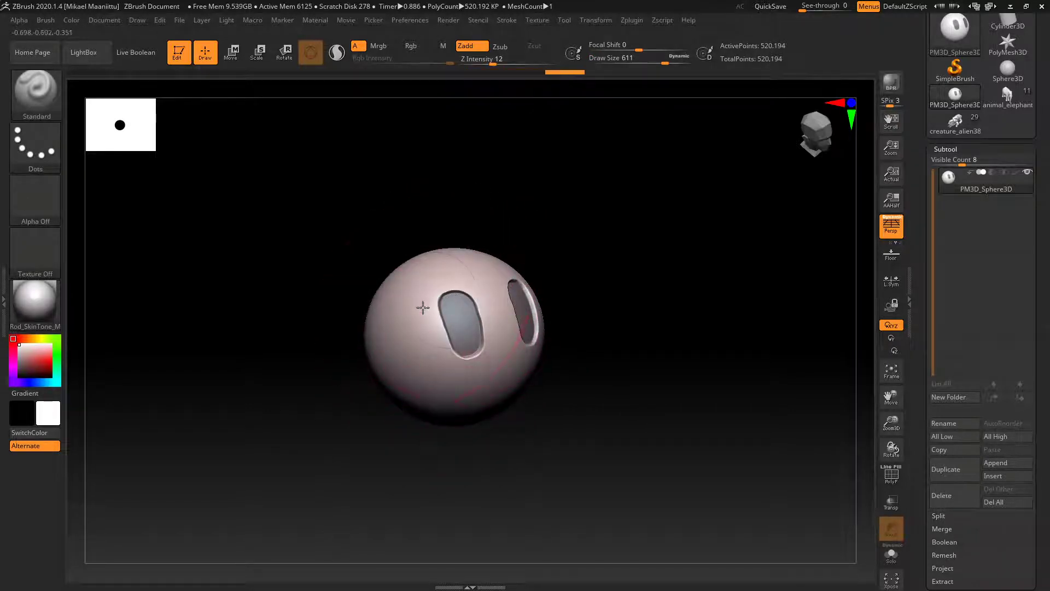
drag(579, 353, 628, 348)
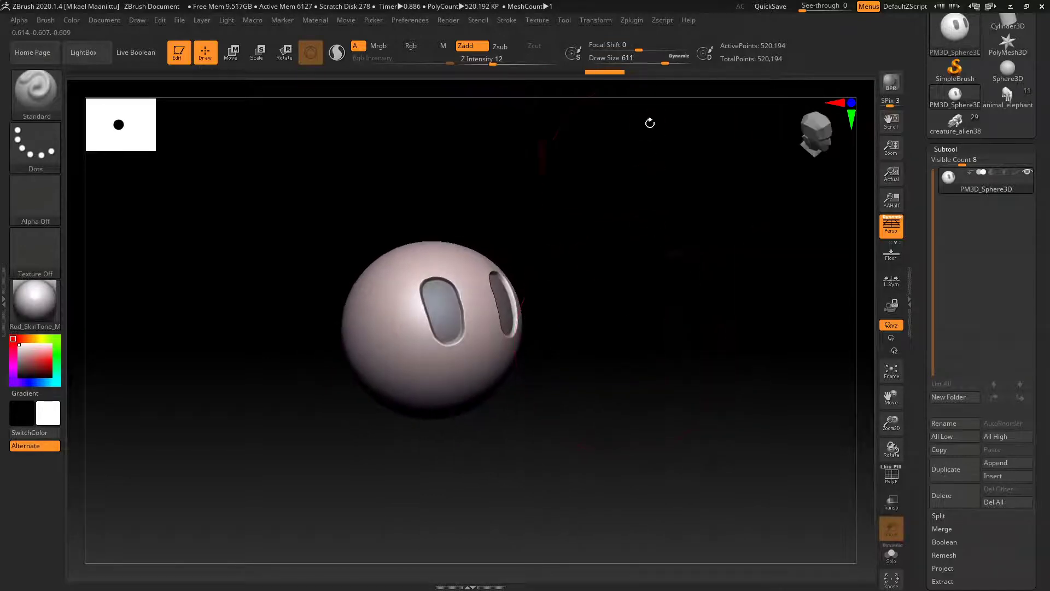
key(ctrl)
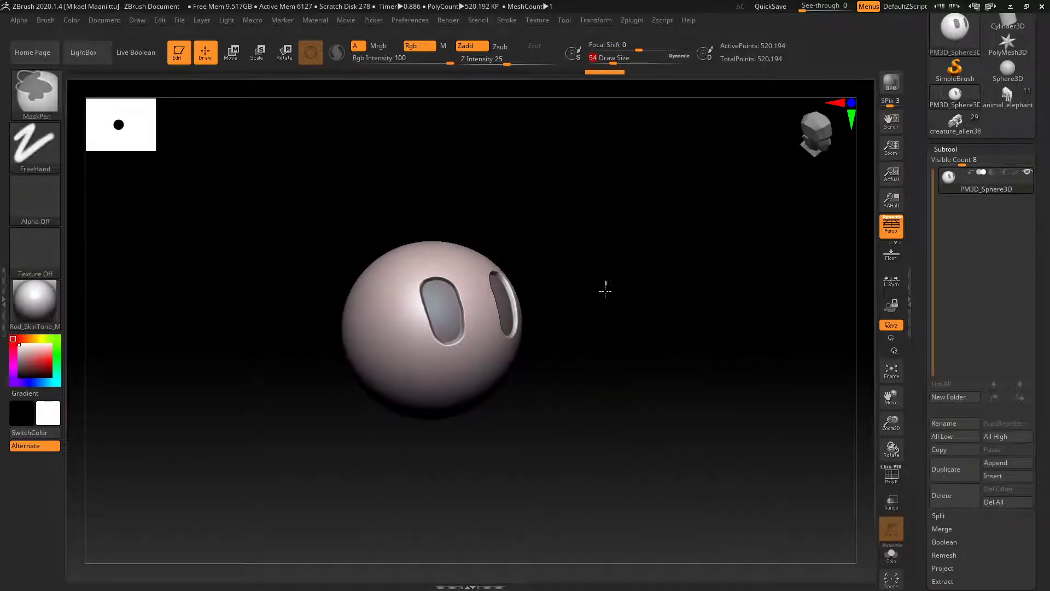
mouse_move(605, 289)
ctrl+mouse_down()
mouse_move(613, 345)
mouse_move(579, 307)
mouse_move(537, 371)
ctrl+mouse_up()
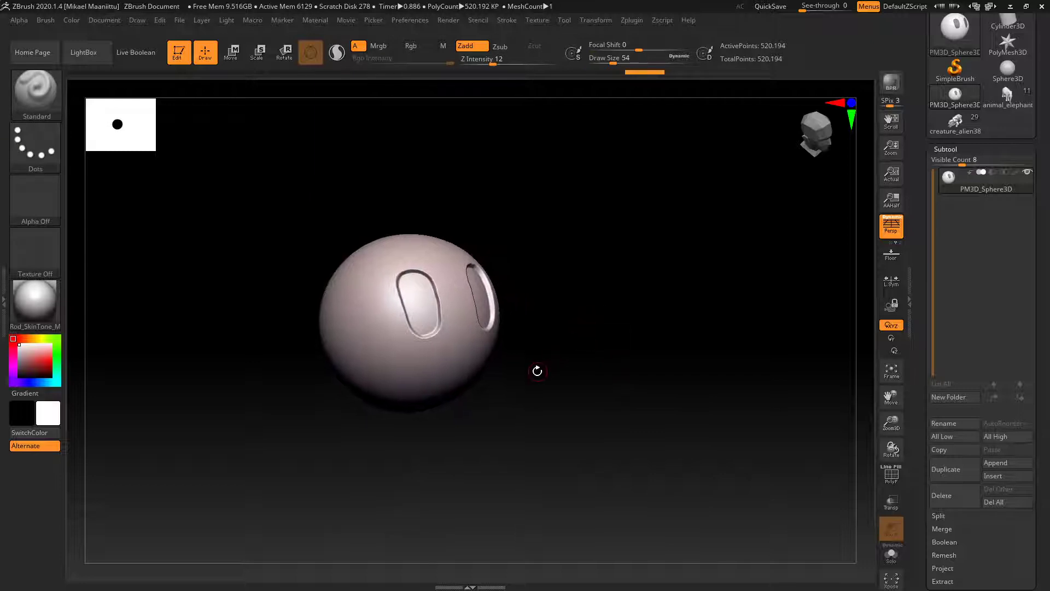
drag(610, 316, 605, 363)
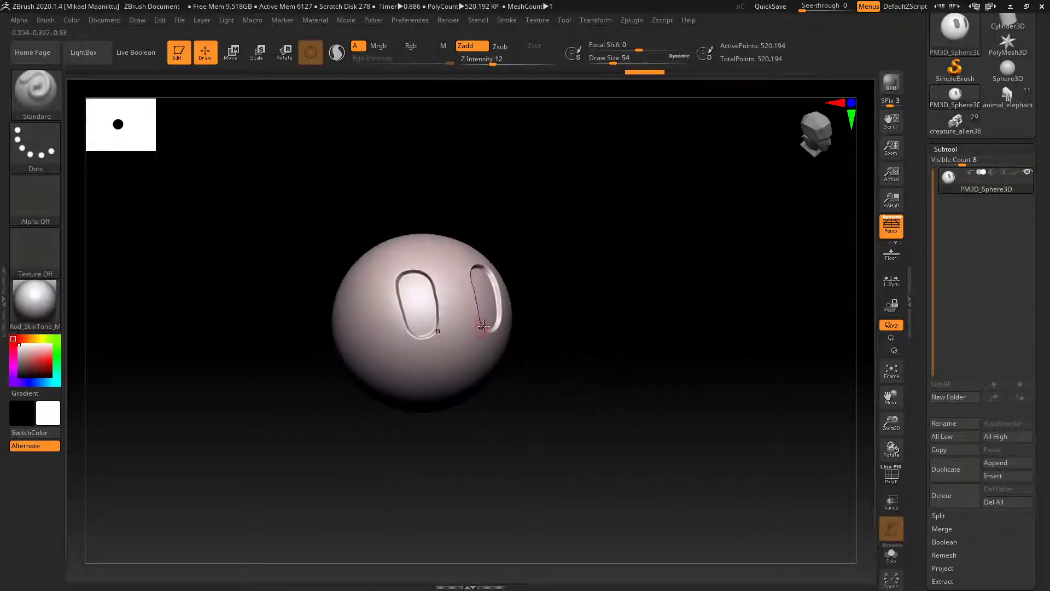
key(ctrl+z)
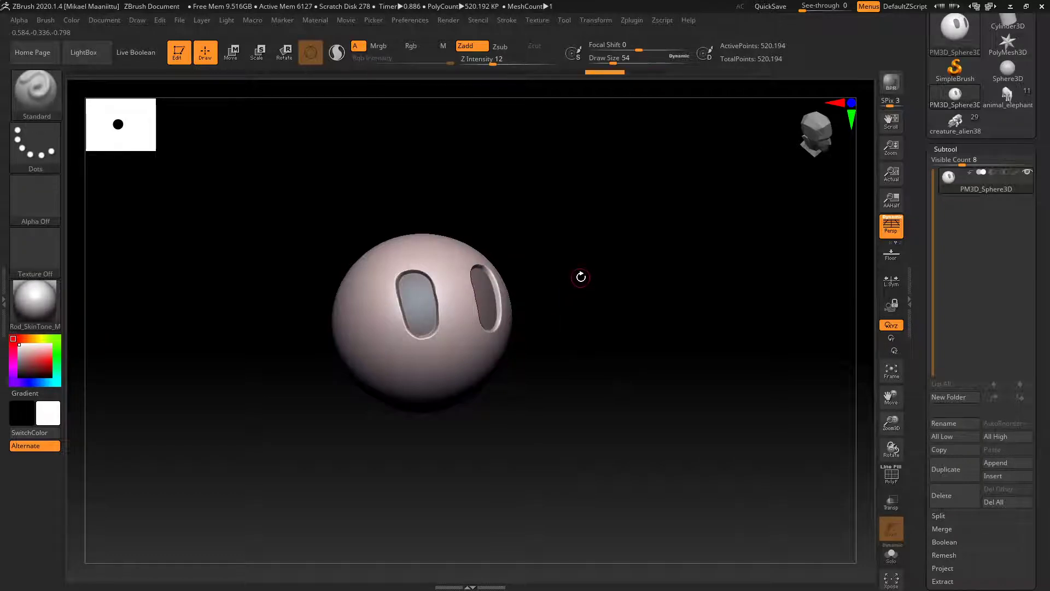
Clear the eye masks from the sphere
key(ctrl)
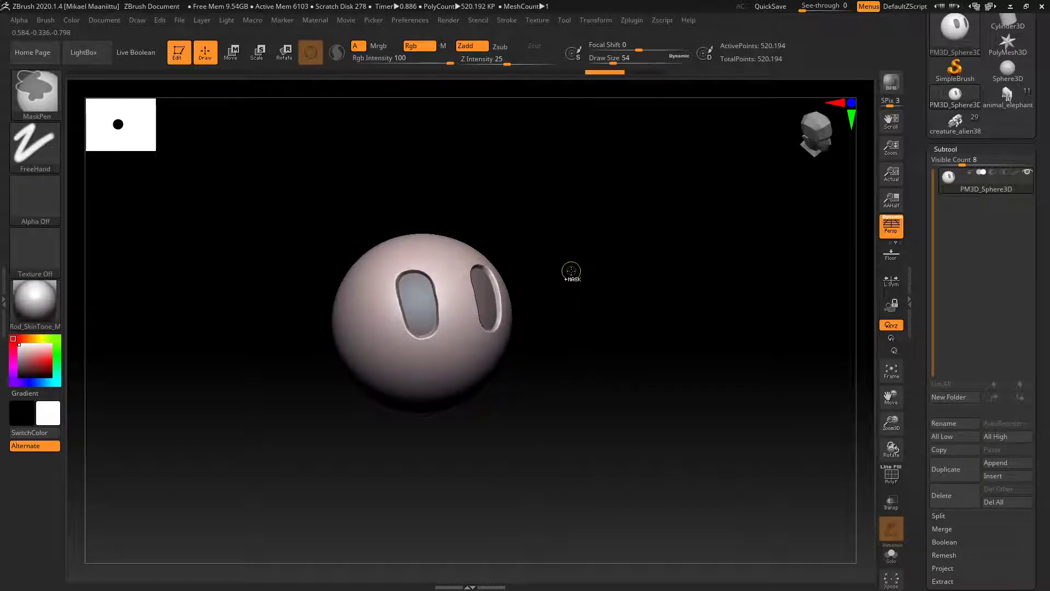
ctrl+drag(571, 257, 634, 375)
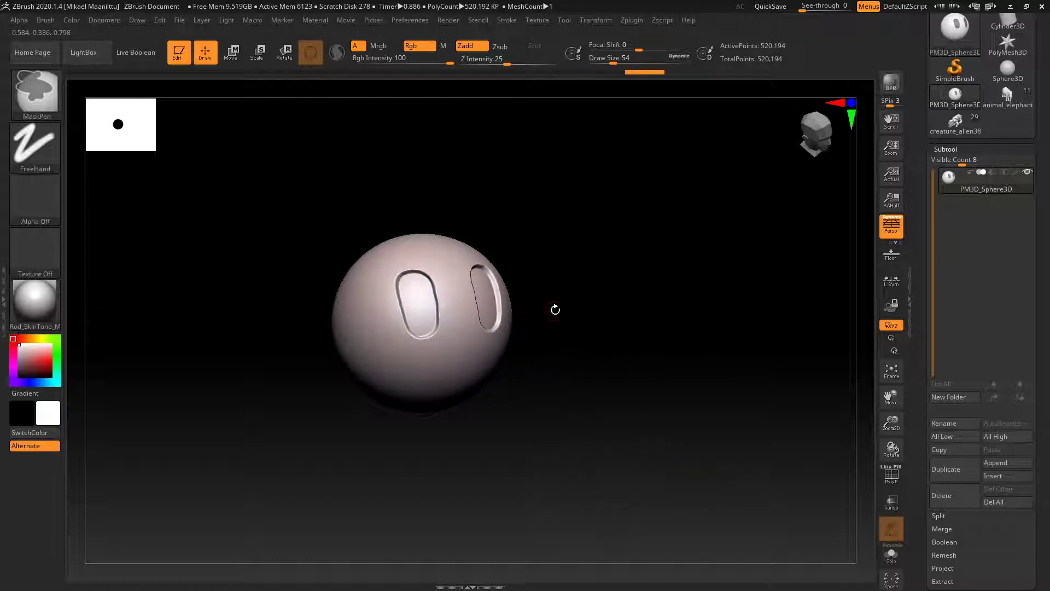
Paint small oval pupil masks in the lower part of both eyes at Draw Size 23
mouse_move(550, 297)
alt+mouse_down()
mouse_move(661, 318)
mouse_move(670, 339)
mouse_move(684, 332)
mouse_move(679, 348)
alt+mouse_up()
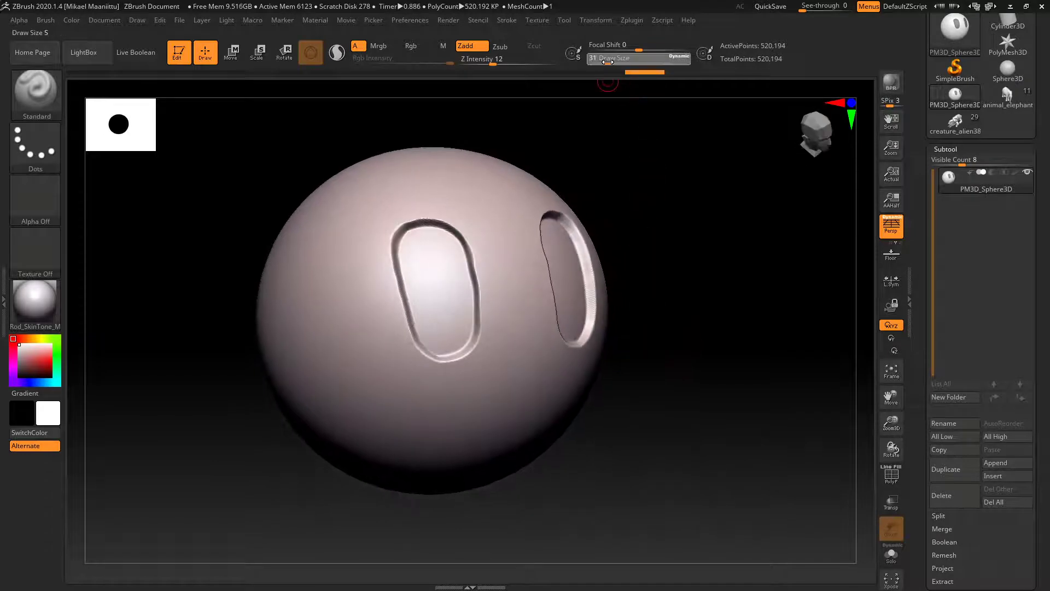
key(ctrl)
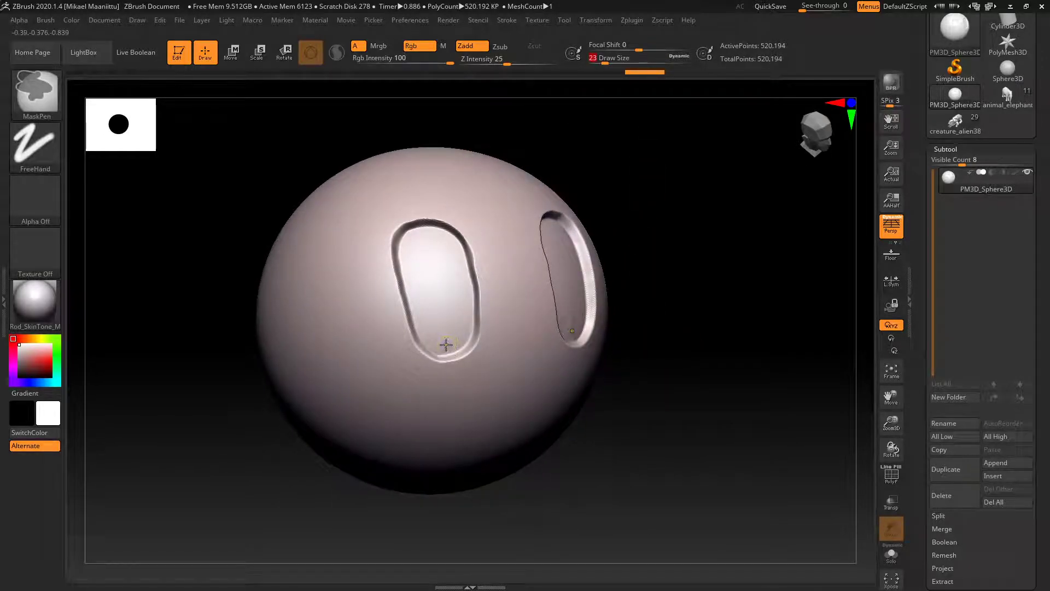
mouse_move(443, 346)
ctrl+mouse_down()
mouse_move(441, 324)
mouse_move(453, 339)
ctrl+mouse_up()
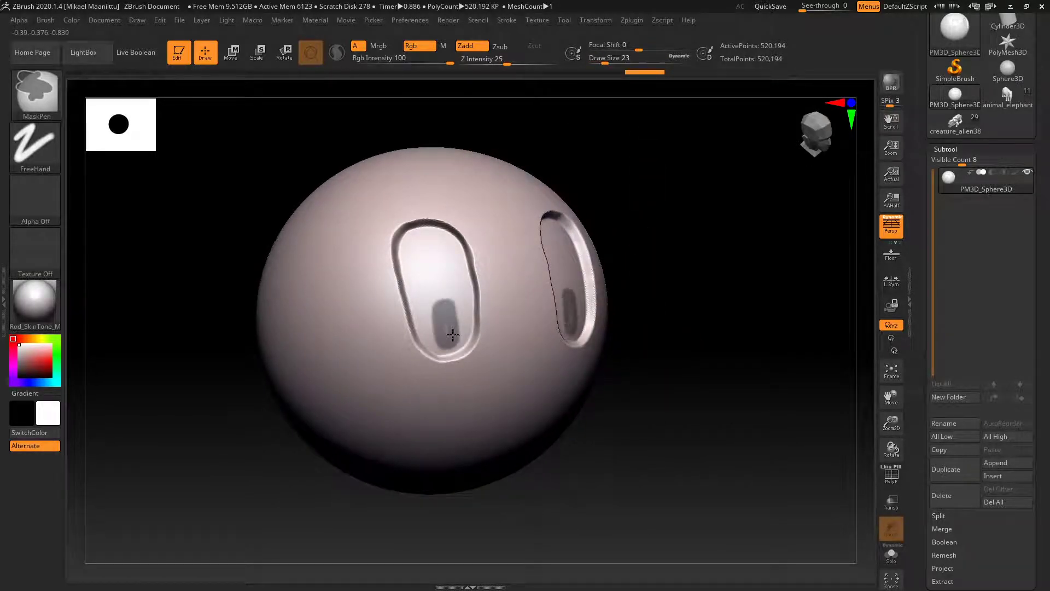
ctrl+drag(453, 338, 447, 316)
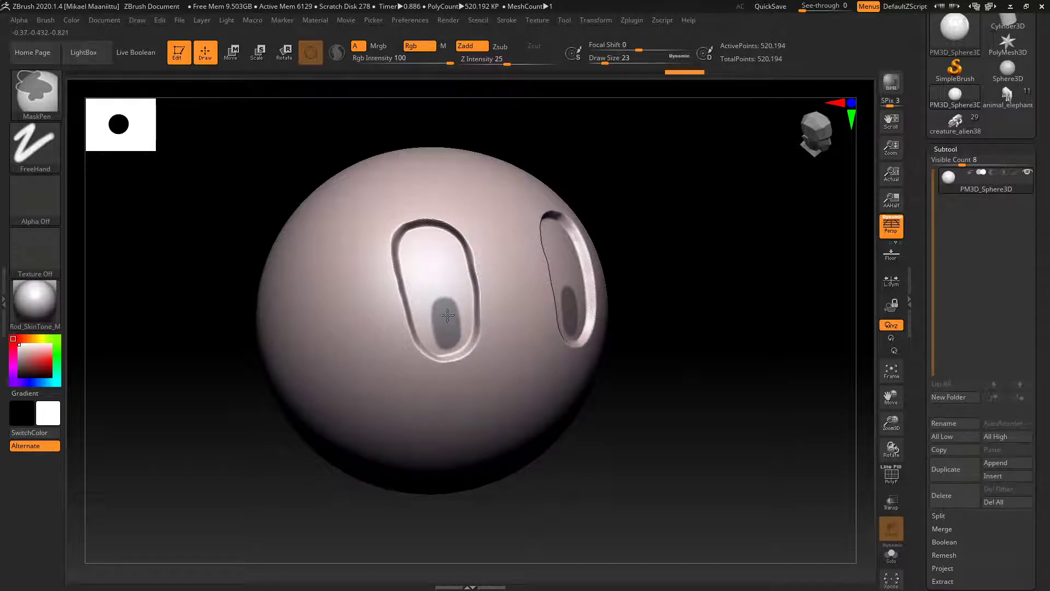
Set Draw Size to 158 and invert the mask to expose only the pupils
drag(613, 63, 627, 64)
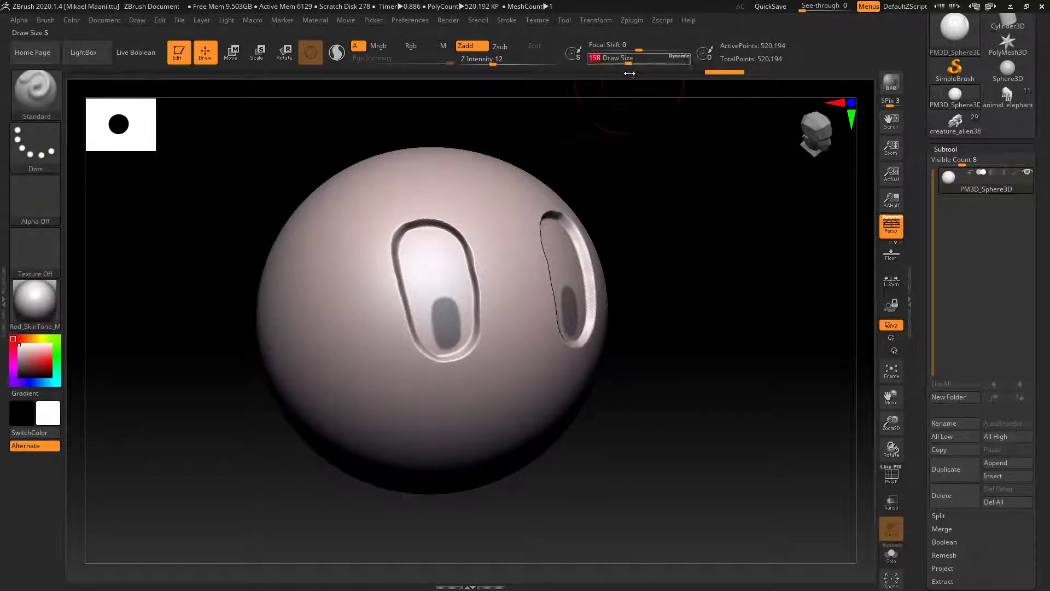
mouse_move(698, 344)
mouse_down()
mouse_move(670, 340)
mouse_move(668, 300)
mouse_move(637, 321)
mouse_move(646, 290)
mouse_up()
key(ctrl)
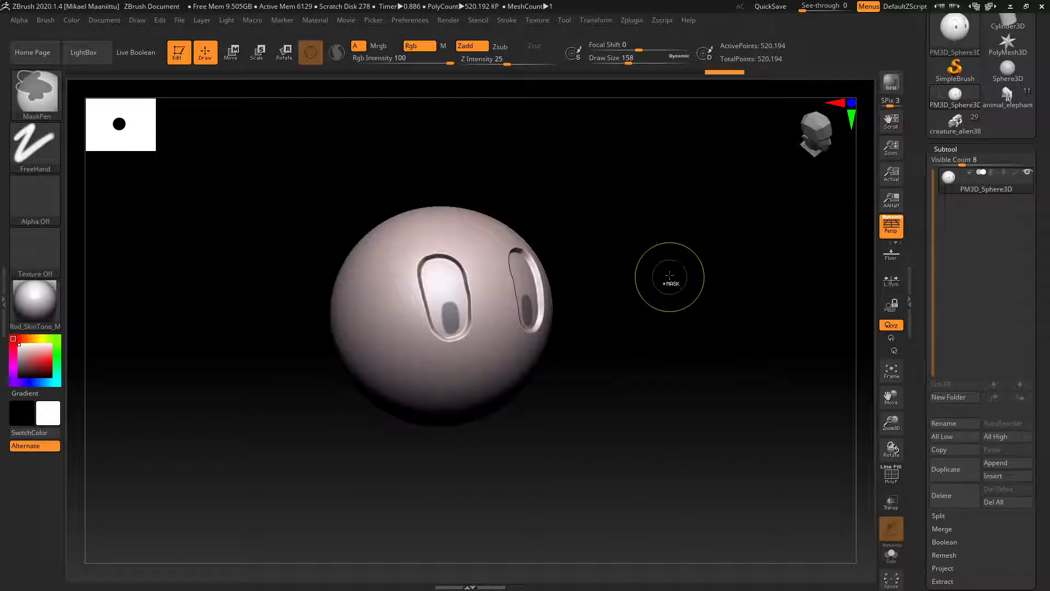
ctrl+click(659, 285)
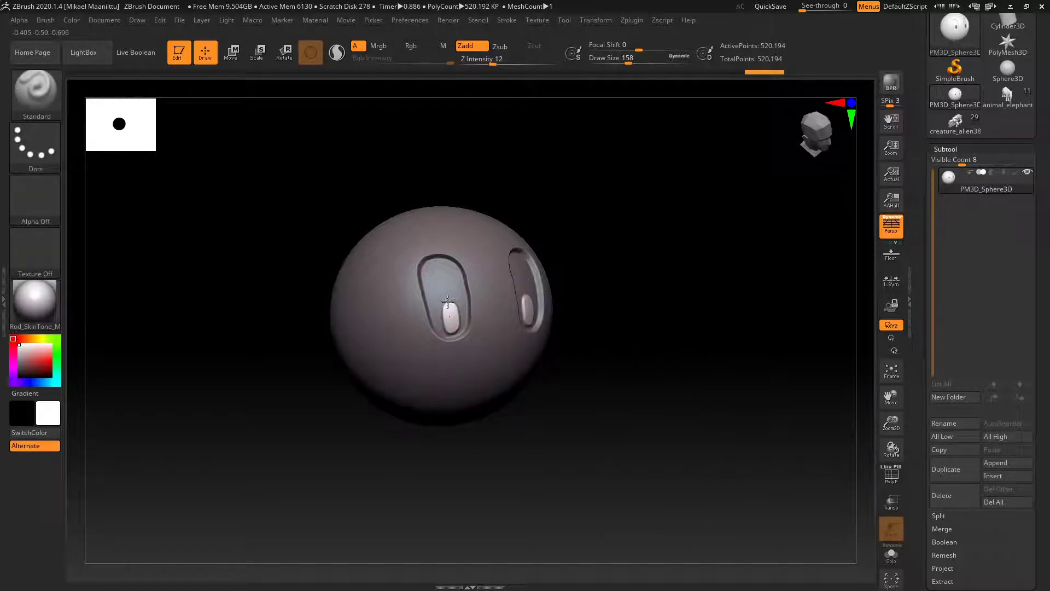
Raise the unmasked pupils with the Standard brush, reducing Draw Size to 68, and clear the mask
mouse_move(601, 372)
mouse_down()
mouse_move(628, 368)
mouse_move(596, 379)
mouse_move(616, 336)
mouse_move(628, 368)
mouse_move(629, 318)
mouse_move(597, 334)
mouse_up()
click(617, 60)
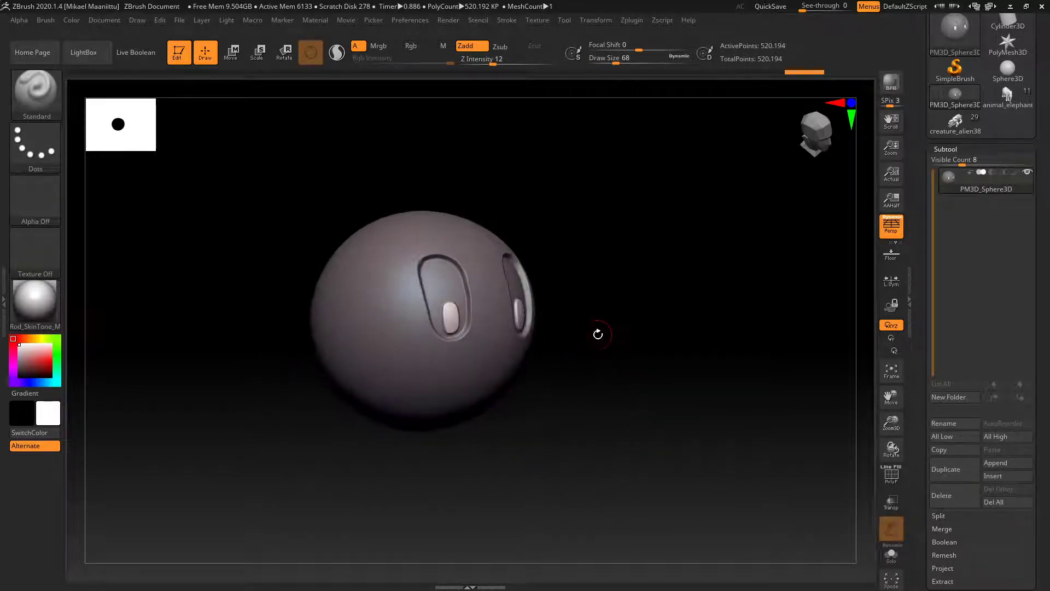
mouse_move(599, 281)
ctrl+mouse_down()
mouse_move(649, 373)
mouse_move(621, 330)
mouse_move(625, 354)
ctrl+mouse_up()
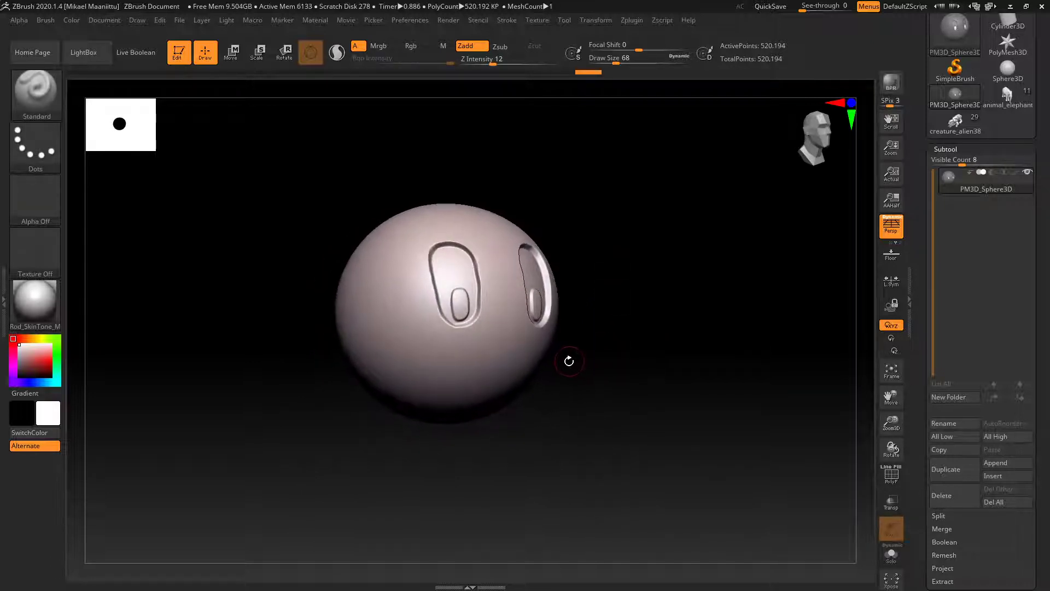
Paint a wide curved mouth mask below the eyes at Draw Size 68
key(ctrl)
ctrl+drag(401, 346, 508, 367)
drag(623, 374, 626, 338)
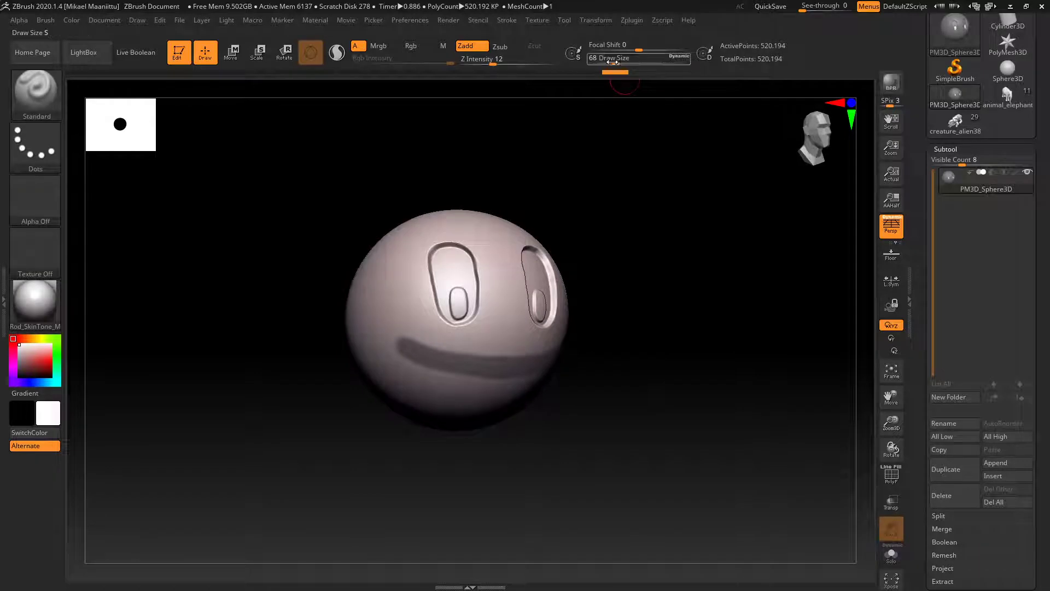
key(ctrl)
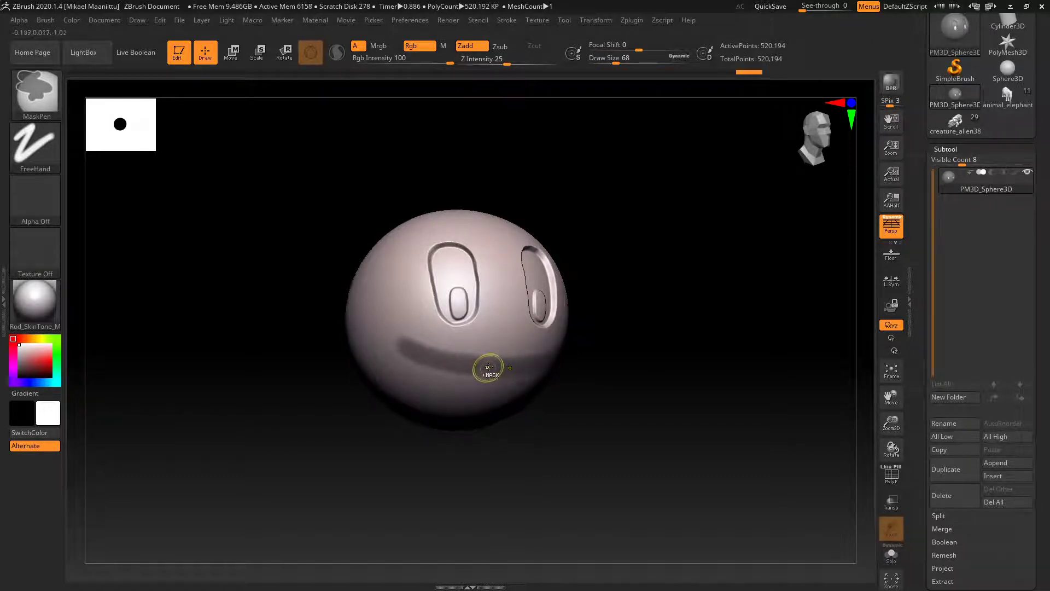
alt+drag(600, 369, 632, 585)
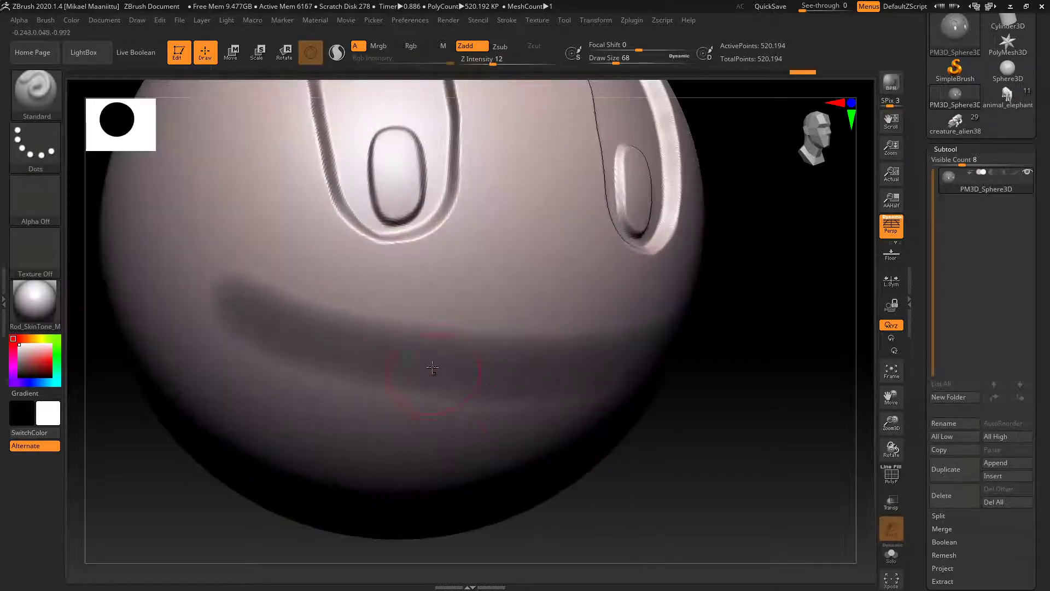
key(ctrl)
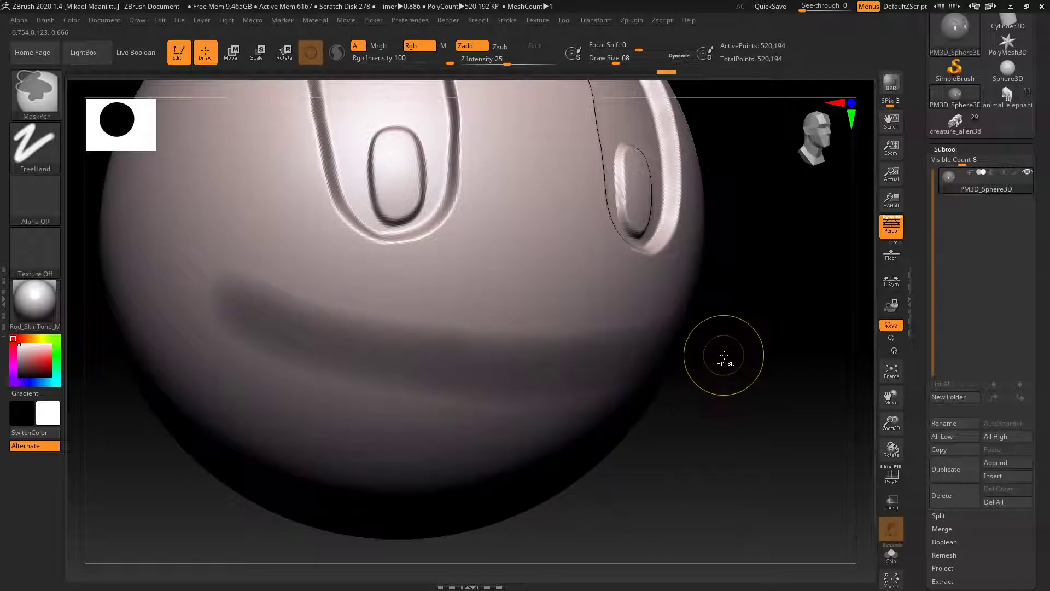
mouse_move(742, 365)
alt+mouse_down()
mouse_move(729, 290)
mouse_move(701, 245)
alt+mouse_up()
alt+drag(668, 347, 661, 380)
Raise the surface around the masked mouth with the Standard brush at Draw Size 274
key(s)
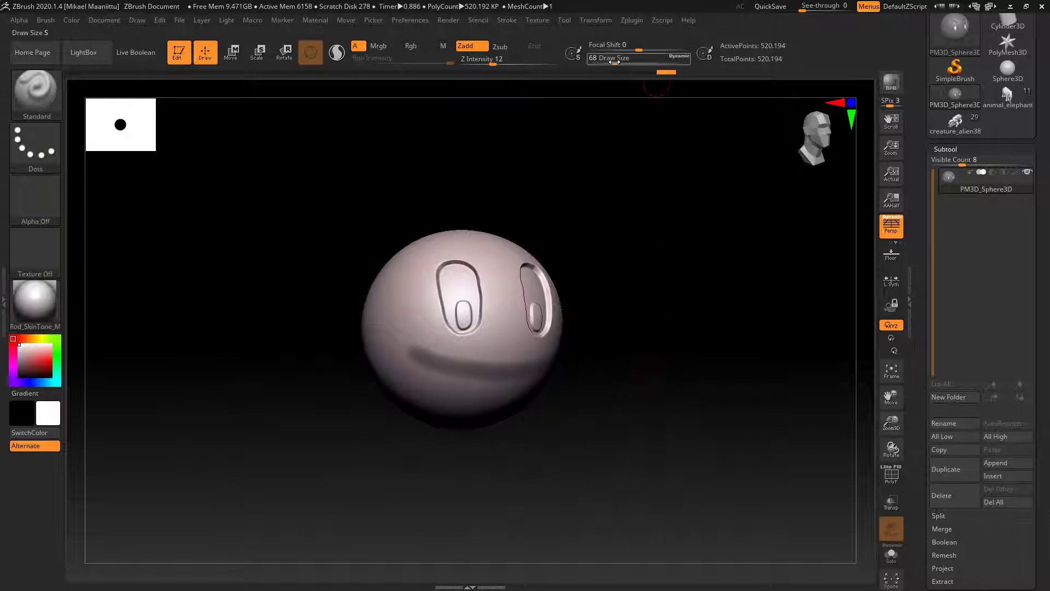
drag(618, 63, 641, 68)
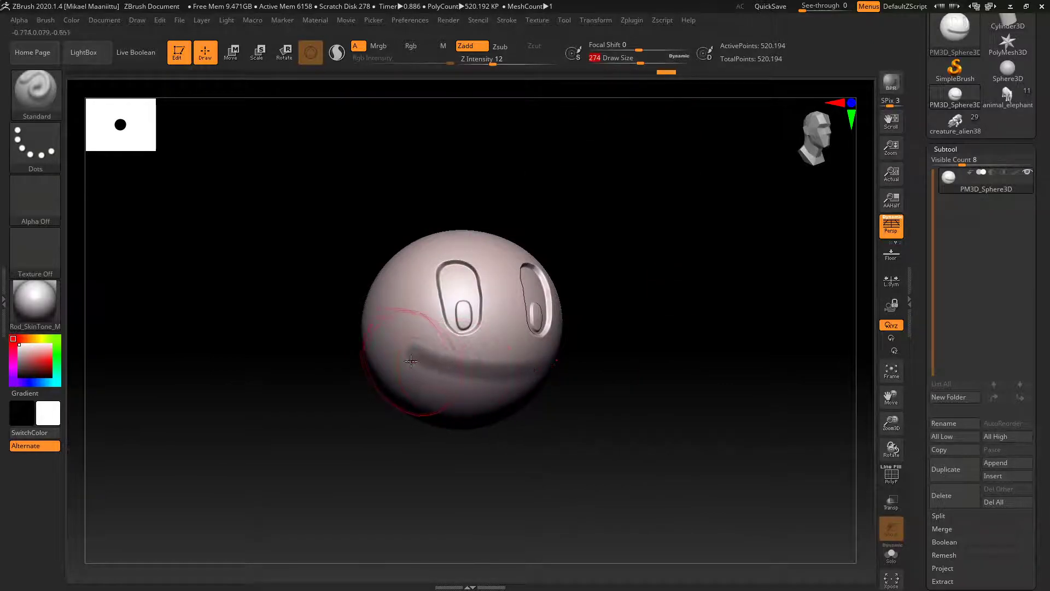
drag(463, 380, 509, 382)
mouse_move(413, 357)
mouse_down()
mouse_move(435, 371)
mouse_move(511, 380)
mouse_up()
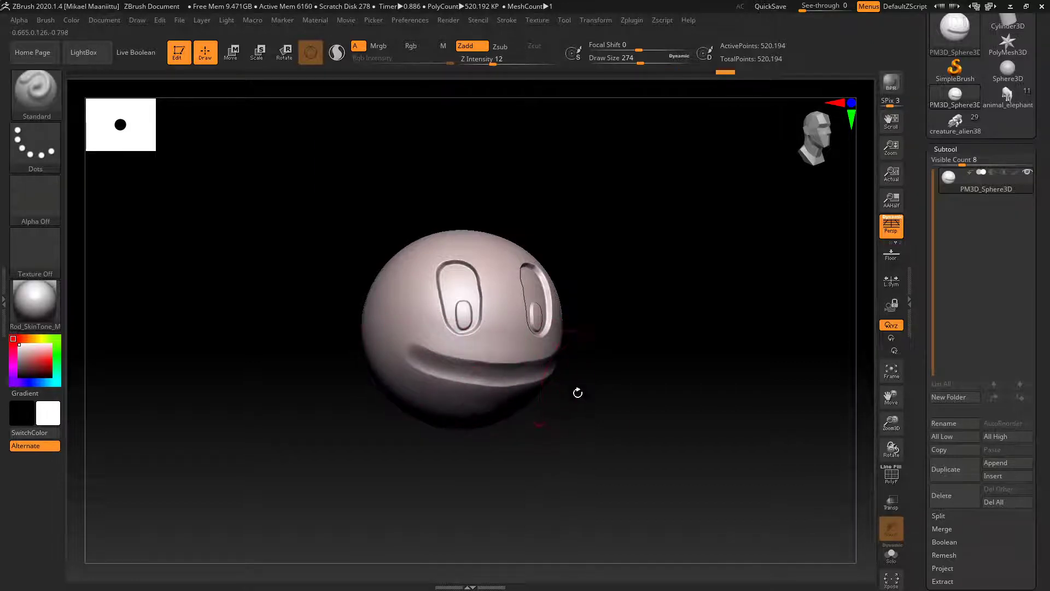
mouse_move(577, 391)
mouse_down()
mouse_move(617, 392)
mouse_move(467, 400)
mouse_up()
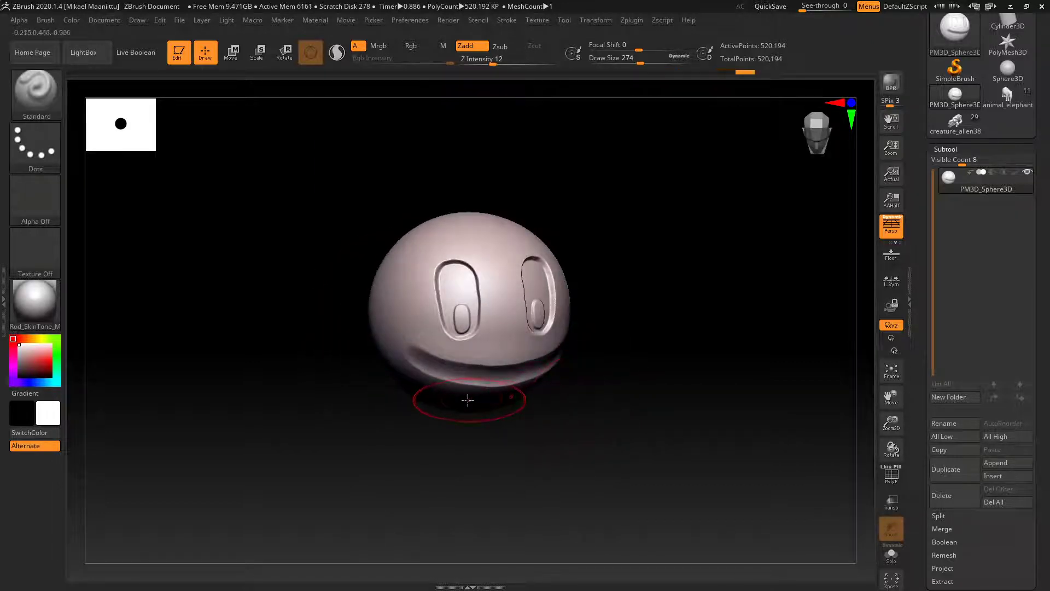
mouse_move(592, 366)
mouse_down()
mouse_move(607, 408)
mouse_move(595, 382)
mouse_move(559, 392)
mouse_move(590, 399)
mouse_move(609, 352)
mouse_up()
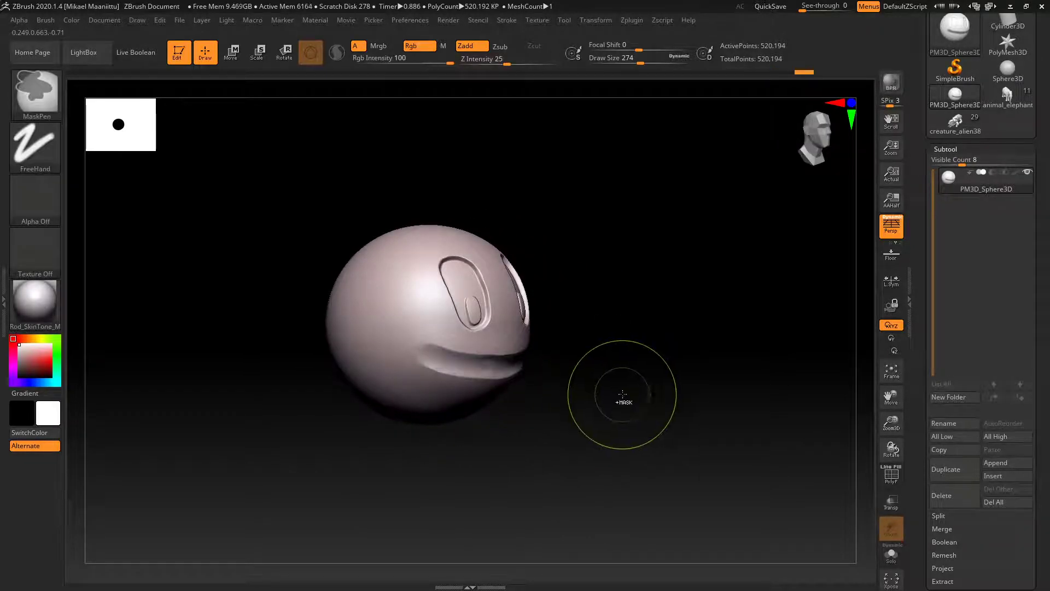
Paint a round ear mask on the side of the sphere at Draw Size 104
mouse_move(621, 399)
mouse_down()
mouse_move(633, 326)
mouse_move(645, 398)
mouse_move(612, 408)
mouse_move(576, 389)
mouse_move(629, 397)
mouse_up()
drag(672, 380, 470, 295)
mouse_move(718, 363)
mouse_down()
mouse_move(724, 418)
mouse_move(691, 370)
mouse_move(681, 373)
mouse_move(680, 344)
mouse_move(668, 375)
mouse_up()
drag(641, 63, 617, 61)
mouse_move(644, 328)
mouse_down()
mouse_move(645, 342)
mouse_move(660, 342)
mouse_move(631, 356)
mouse_move(663, 370)
mouse_move(606, 387)
mouse_up()
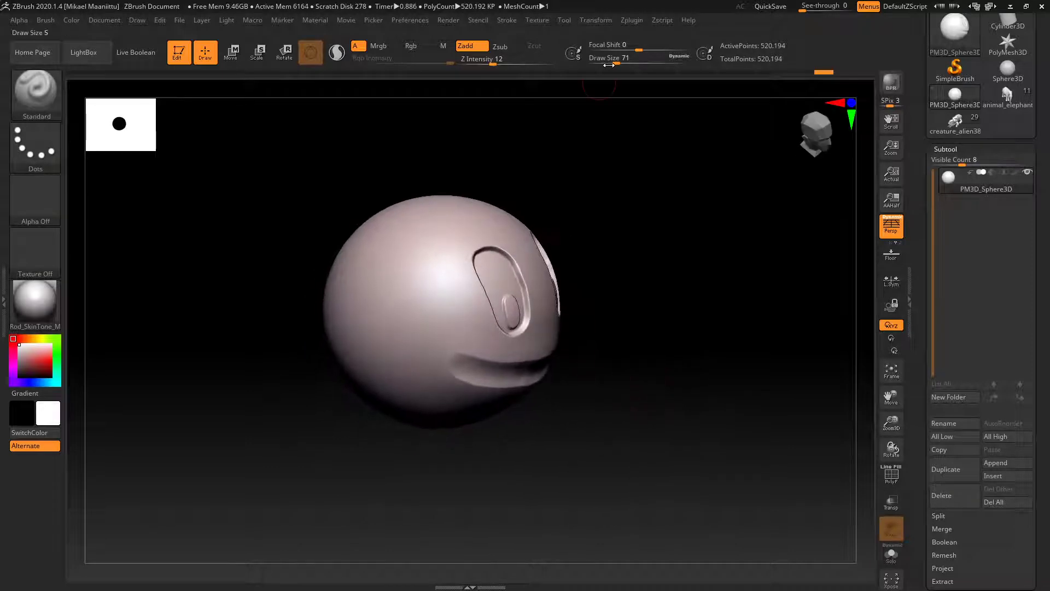
drag(608, 64, 622, 63)
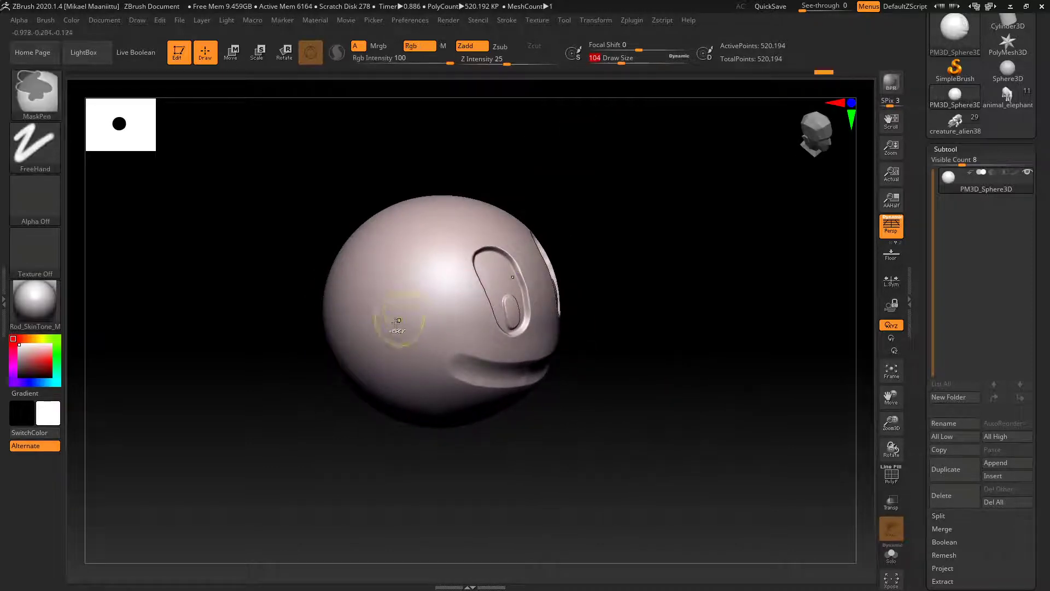
mouse_move(389, 323)
ctrl+mouse_down()
mouse_move(409, 317)
mouse_move(391, 297)
ctrl+mouse_up()
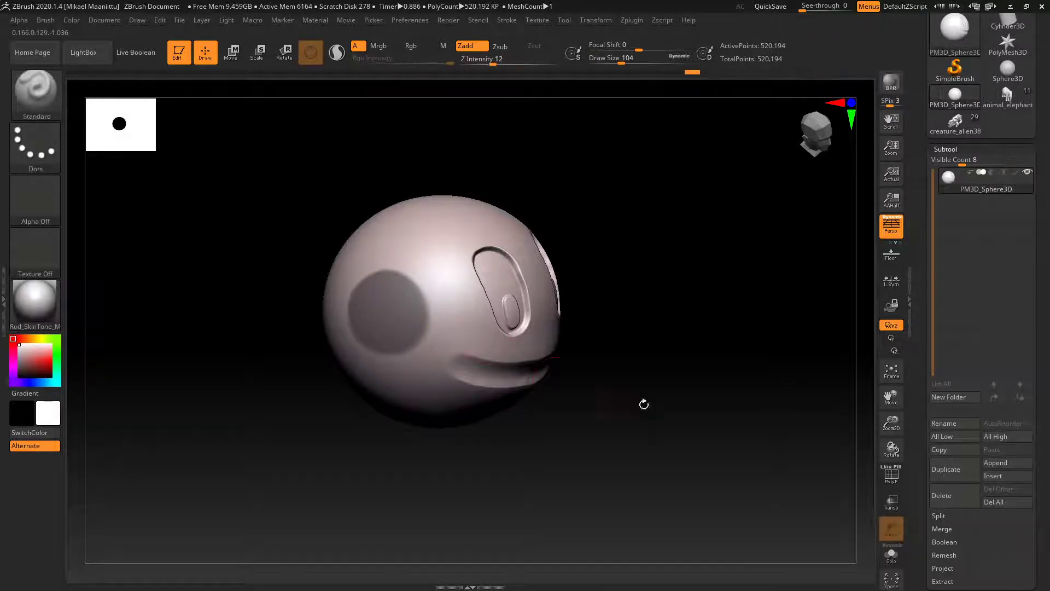
drag(644, 403, 653, 377)
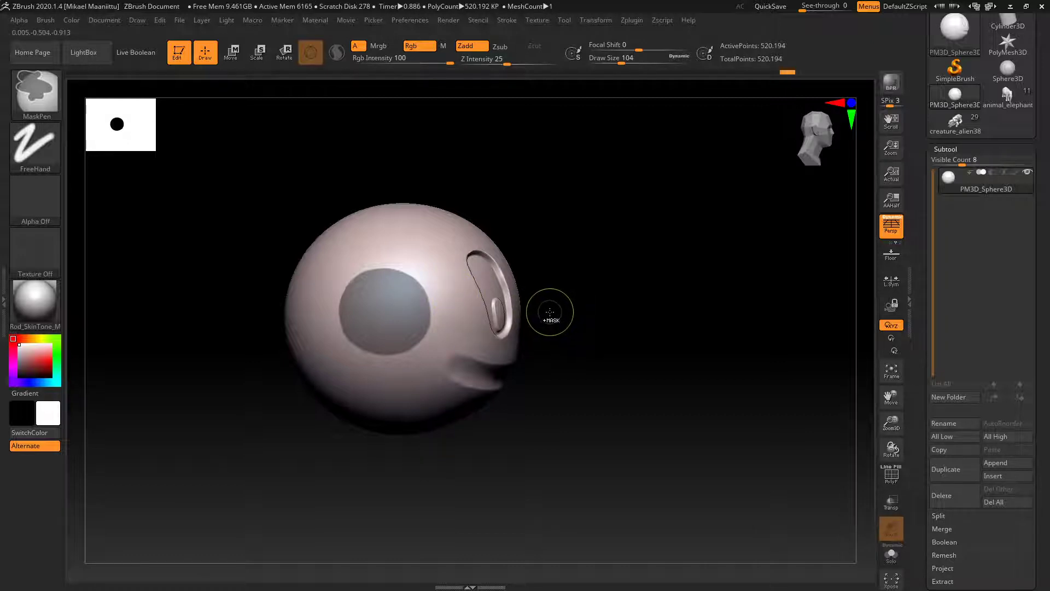
Paint an elongated mask stroke between the round mask and the eye at Draw Size 54, and undo it
key(ctrl)
alt+drag(557, 299, 460, 438)
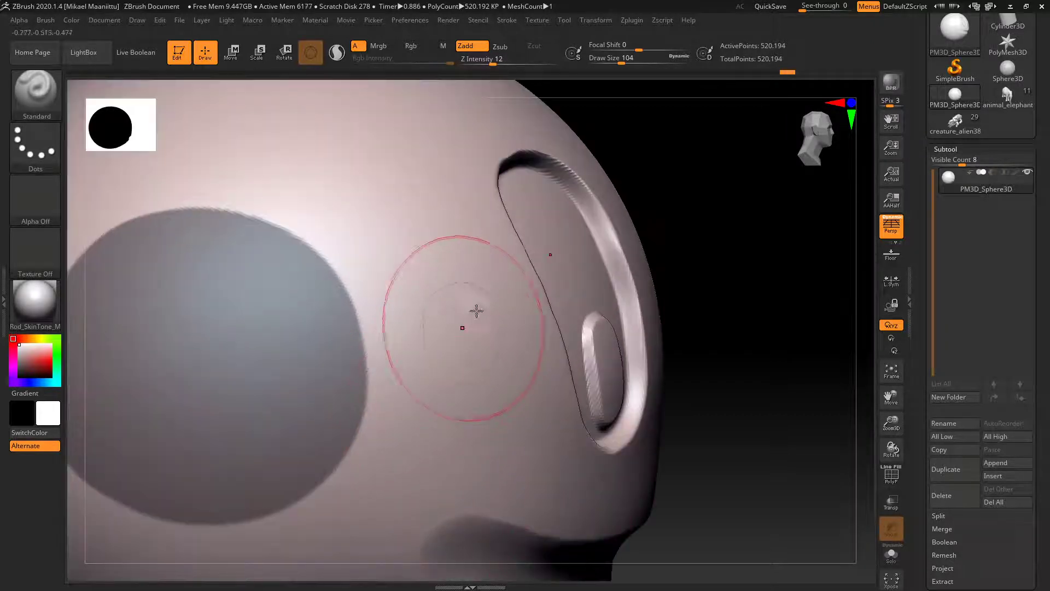
mouse_move(626, 67)
mouse_down()
mouse_move(606, 64)
mouse_move(617, 64)
mouse_up()
alt+drag(430, 215, 481, 377)
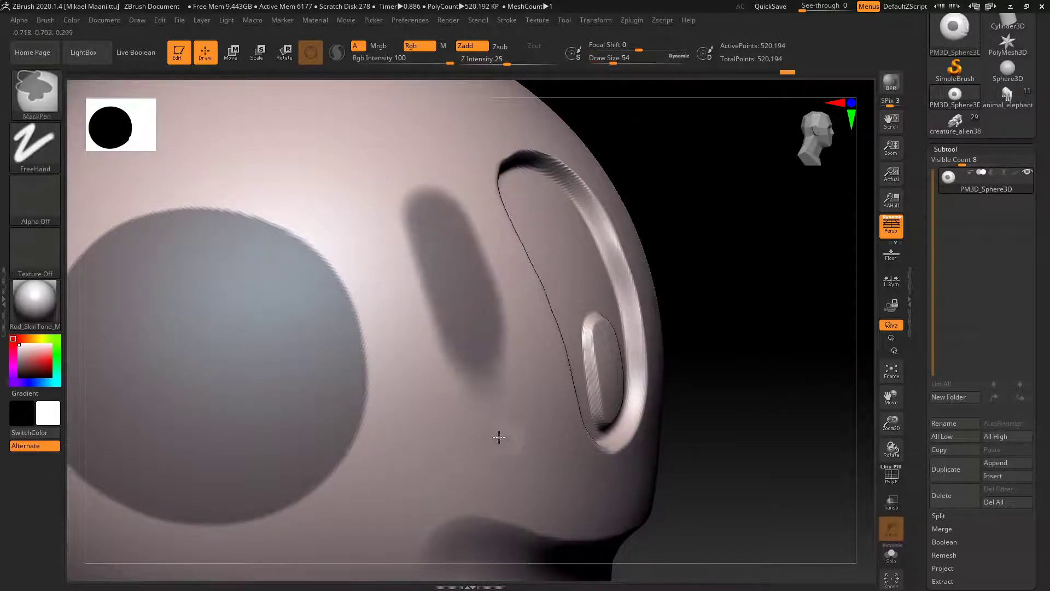
mouse_move(721, 344)
mouse_down()
mouse_move(785, 347)
mouse_move(787, 382)
mouse_move(768, 378)
mouse_up()
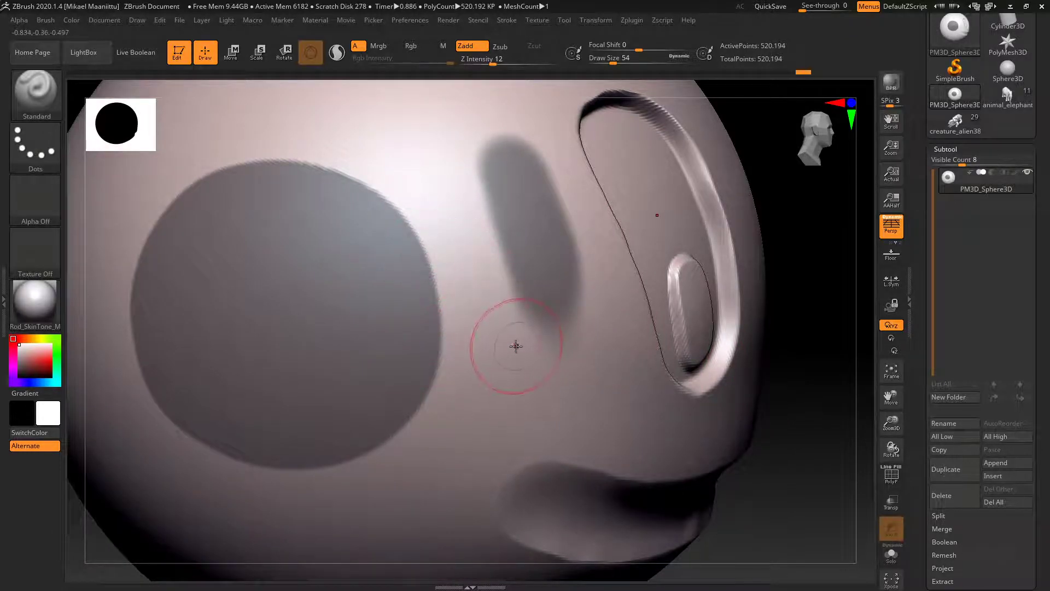
key(ctrl+z)
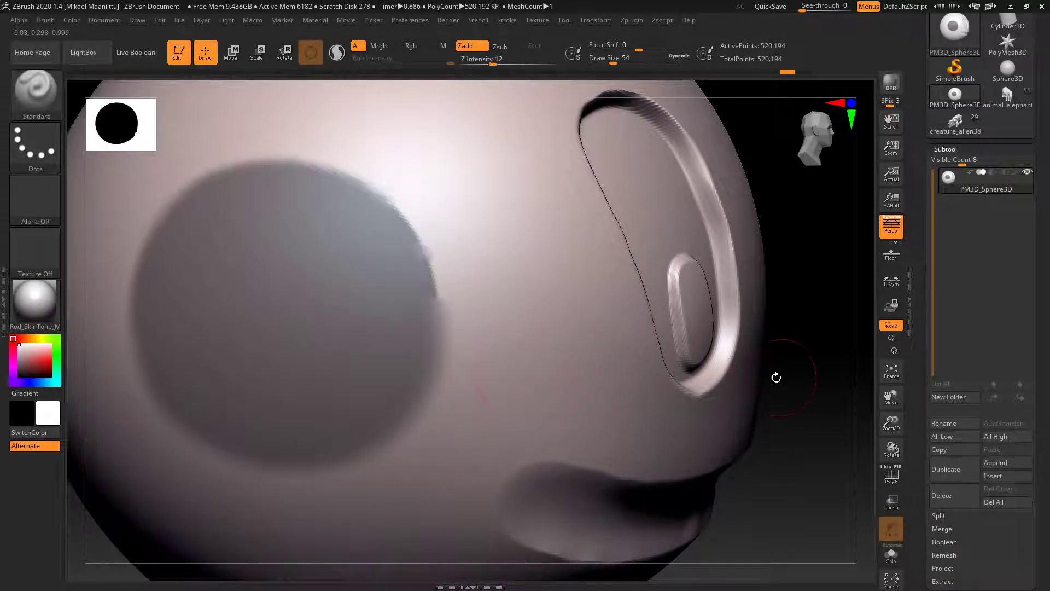
Sharpen the blurred edge of the round mask on the side of the sphere
mouse_move(776, 377)
mouse_down()
mouse_move(799, 378)
mouse_move(793, 365)
mouse_up()
key(ctrl)
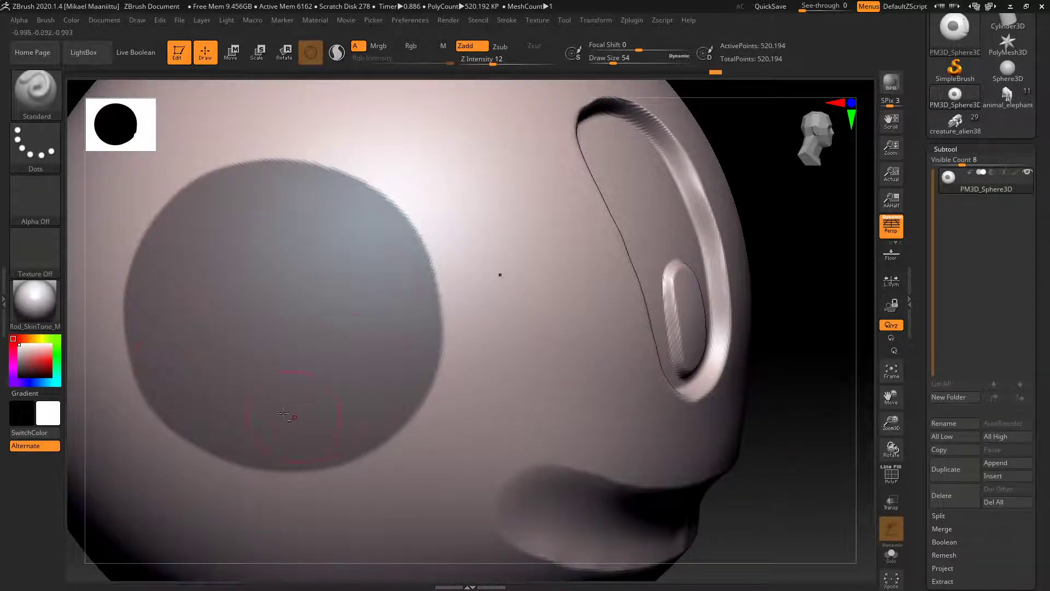
alt+drag(789, 402, 765, 300)
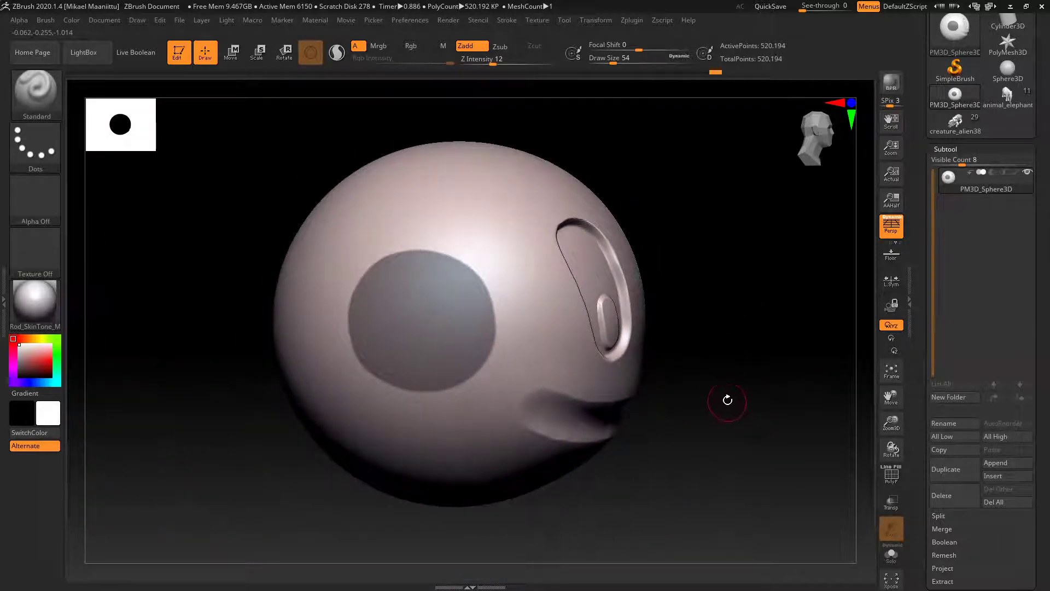
Invert the mask and raise the unmasked ear circle with the Standard brush at Draw Size 559
alt+drag(727, 385, 715, 414)
mouse_move(751, 376)
alt+mouse_down()
mouse_move(750, 396)
mouse_move(745, 366)
mouse_move(716, 346)
alt+mouse_up()
key(ctrl)
ctrl+click(723, 299)
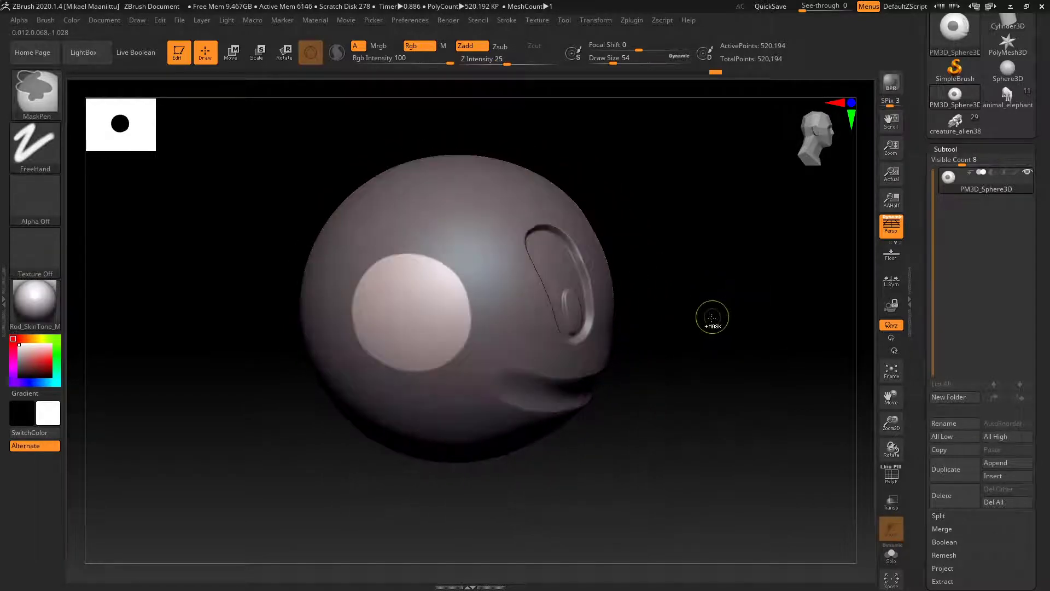
drag(613, 60, 662, 75)
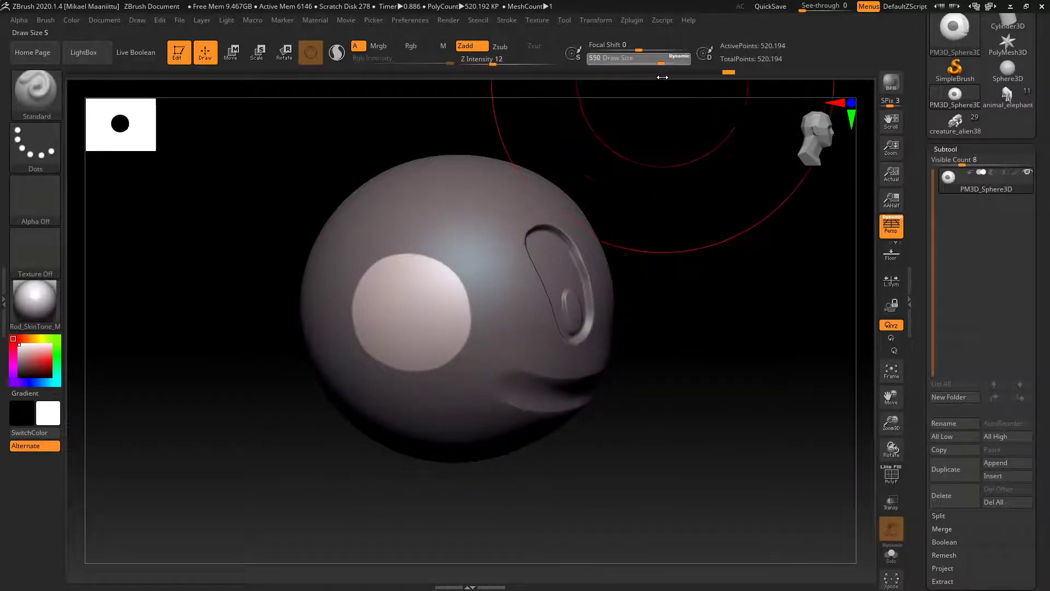
drag(393, 295, 460, 361)
mouse_move(740, 370)
mouse_down()
mouse_move(706, 366)
mouse_move(733, 345)
mouse_move(707, 336)
mouse_up()
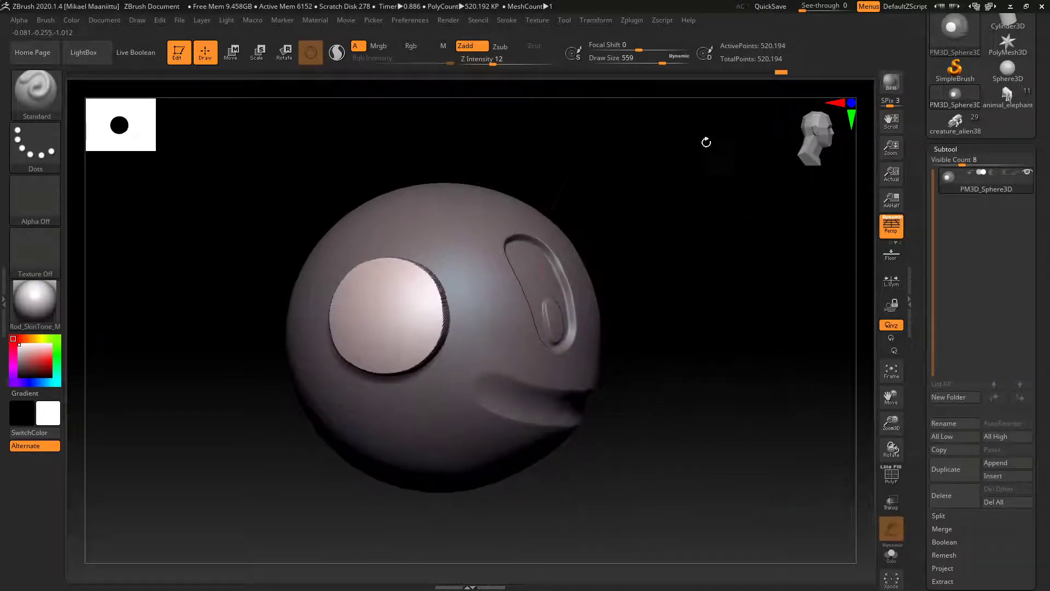
Set Draw Size to 94, clear the mask and examine the edge of the raised ear from several angles
click(620, 59)
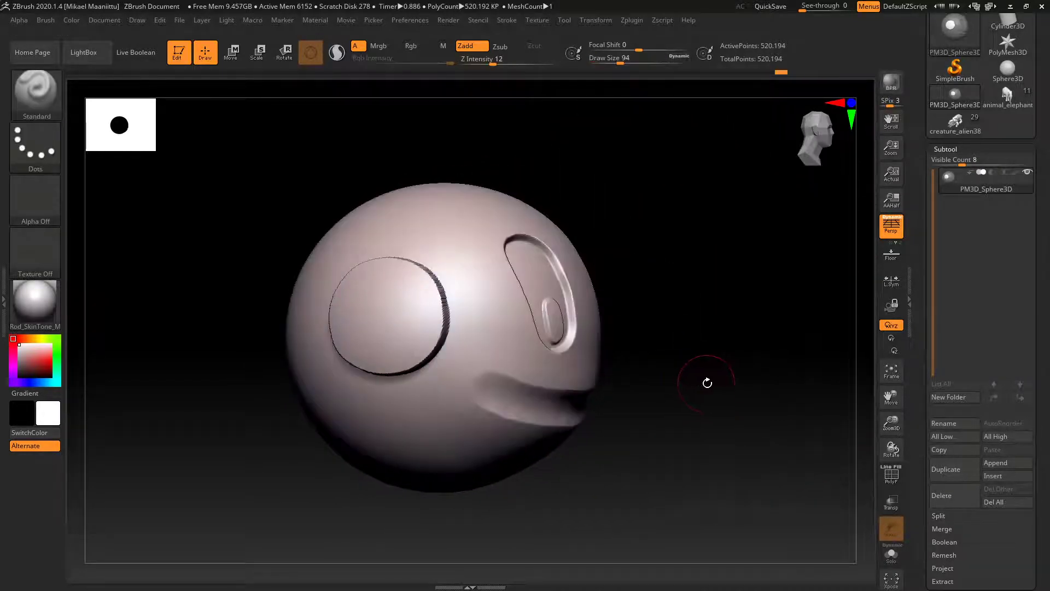
mouse_move(703, 380)
mouse_down()
mouse_move(707, 260)
mouse_move(694, 382)
mouse_move(720, 305)
mouse_move(727, 339)
mouse_move(706, 390)
mouse_up()
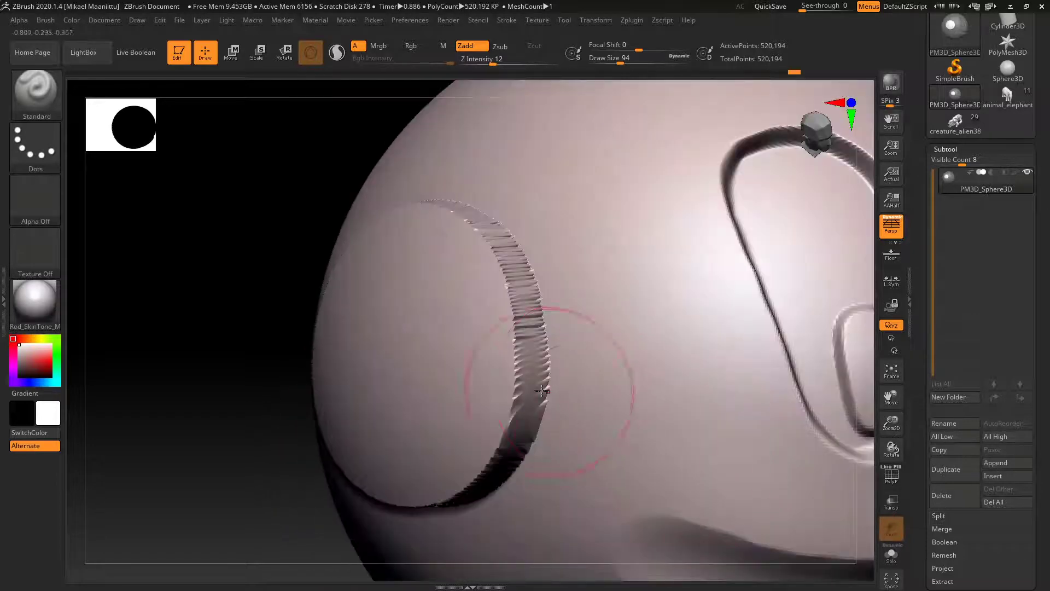
mouse_move(203, 369)
mouse_down()
mouse_move(211, 351)
mouse_move(503, 333)
mouse_up()
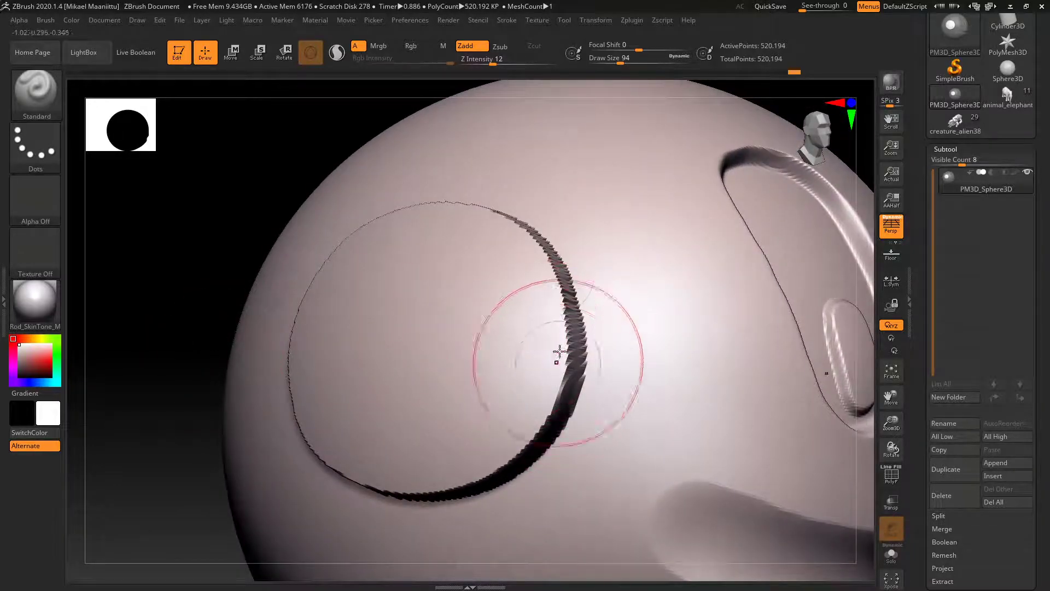
mouse_move(166, 304)
mouse_down()
mouse_move(199, 232)
mouse_move(232, 248)
mouse_move(228, 347)
mouse_move(168, 362)
mouse_move(188, 272)
mouse_move(215, 314)
mouse_move(202, 343)
mouse_move(211, 344)
mouse_move(210, 328)
mouse_up()
mouse_move(547, 361)
mouse_down()
mouse_move(586, 382)
mouse_move(621, 354)
mouse_move(651, 356)
mouse_move(643, 371)
mouse_up()
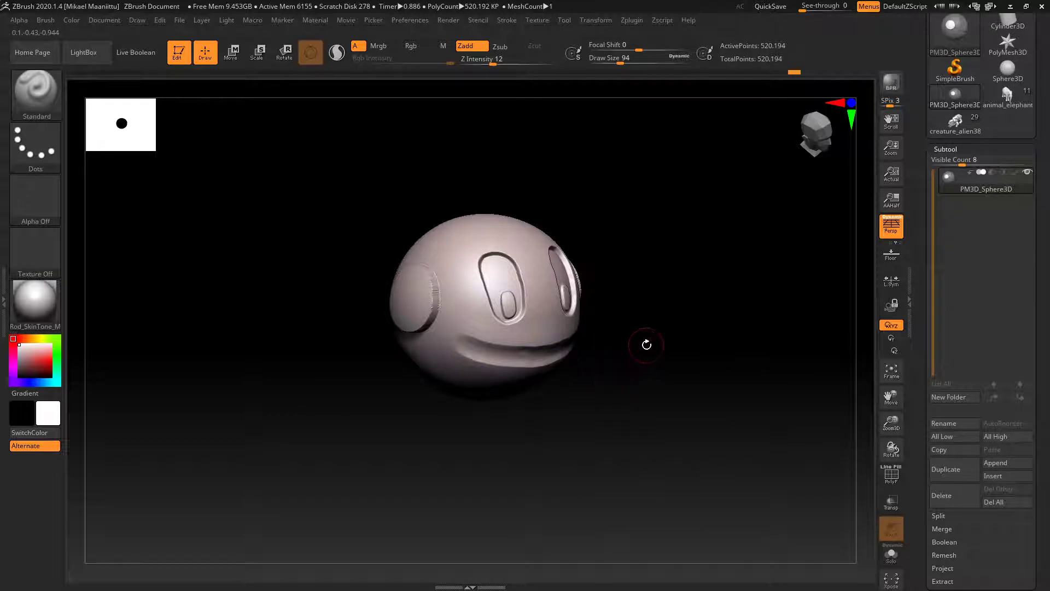
mouse_move(647, 344)
mouse_down()
mouse_move(649, 335)
mouse_move(571, 365)
mouse_up()
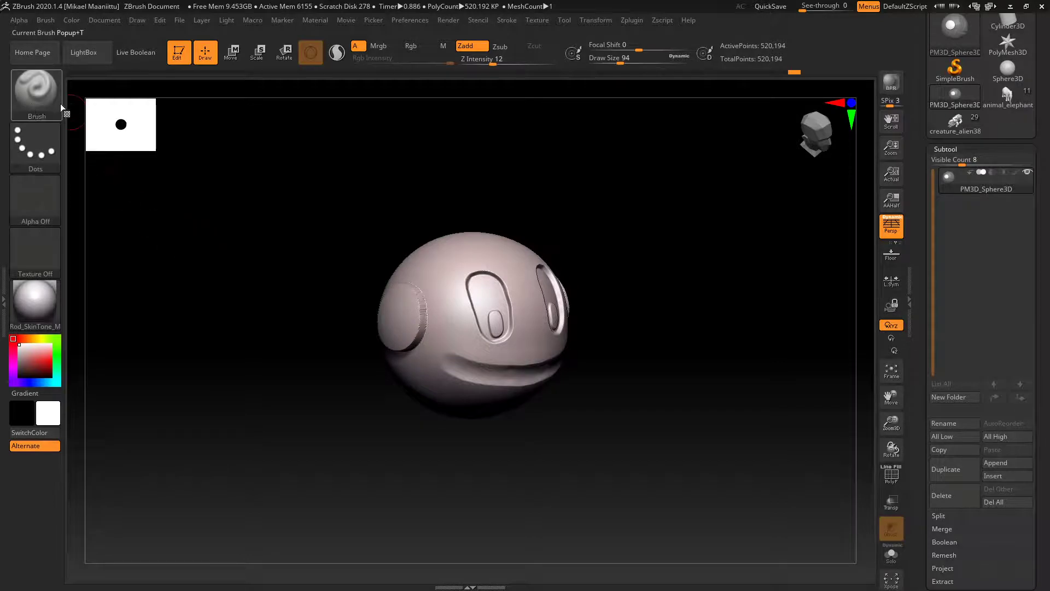
Choose MaskLasso as the active masking brush and accept the masking brush note
click(30, 100)
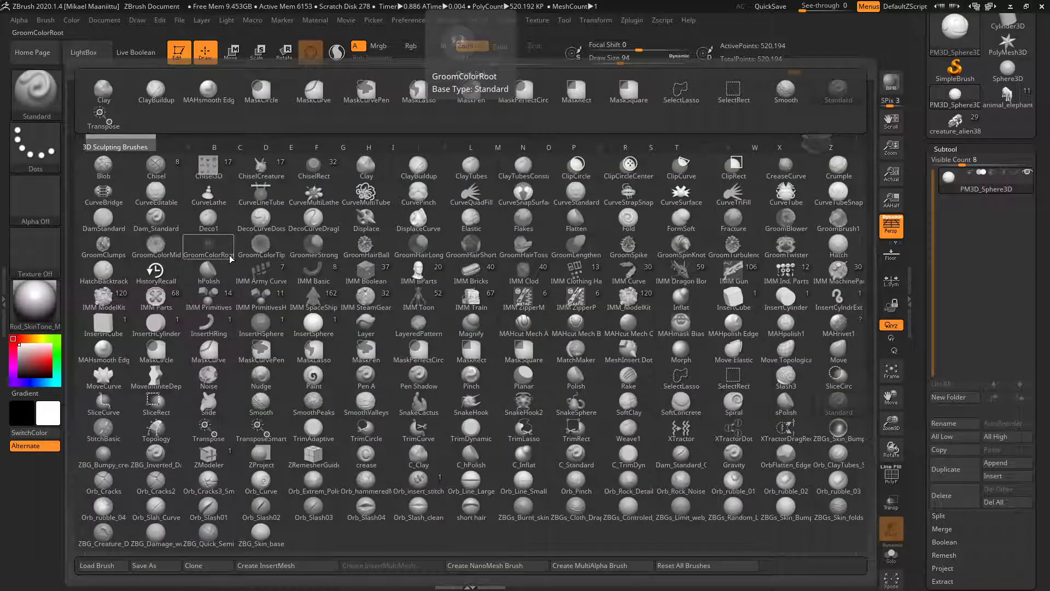
key(m)
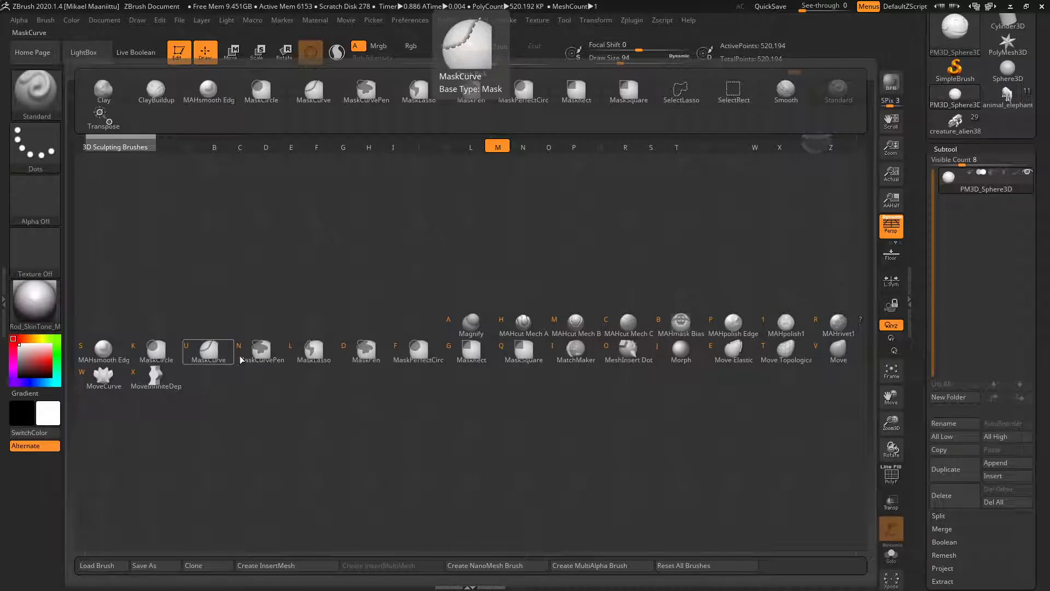
click(315, 359)
click(276, 381)
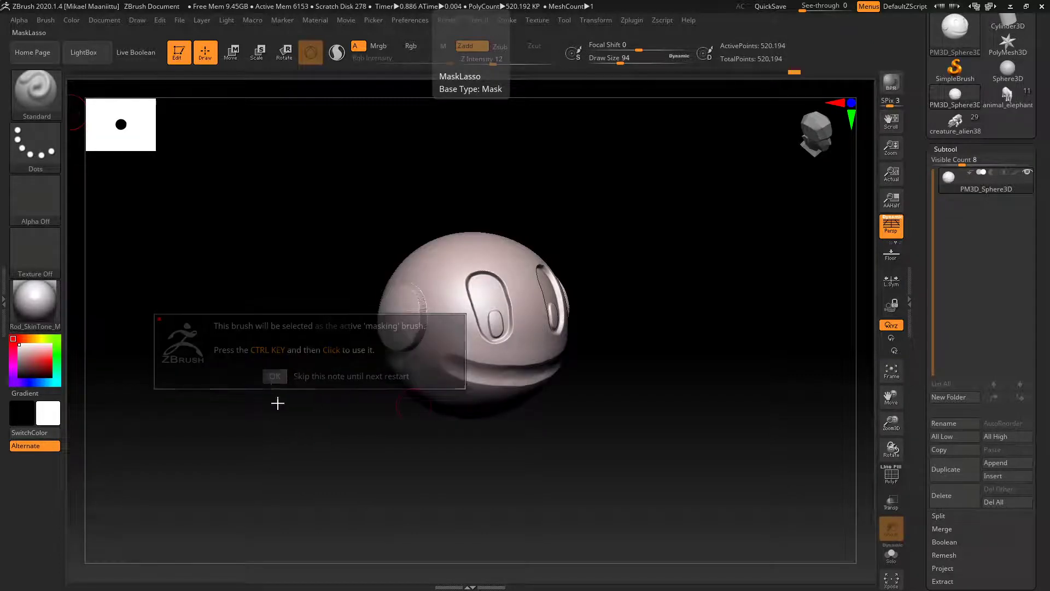
Lasso a large irregular mask over the face and ear, and clear it
key(ctrl)
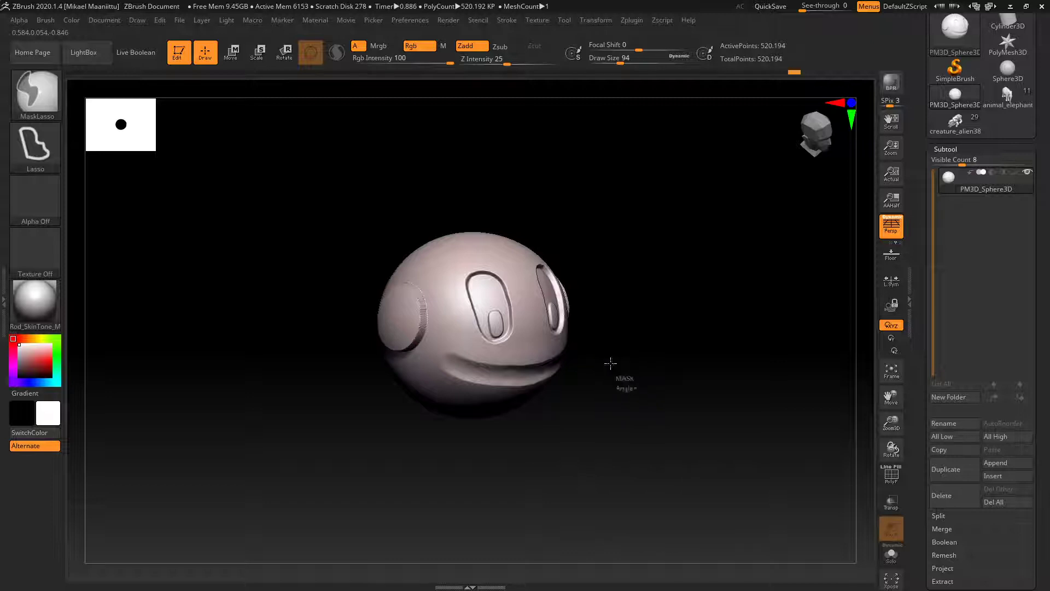
mouse_move(563, 348)
ctrl+mouse_down()
mouse_move(493, 355)
mouse_move(522, 312)
mouse_move(444, 298)
mouse_move(506, 246)
mouse_move(655, 220)
mouse_move(651, 229)
ctrl+mouse_up()
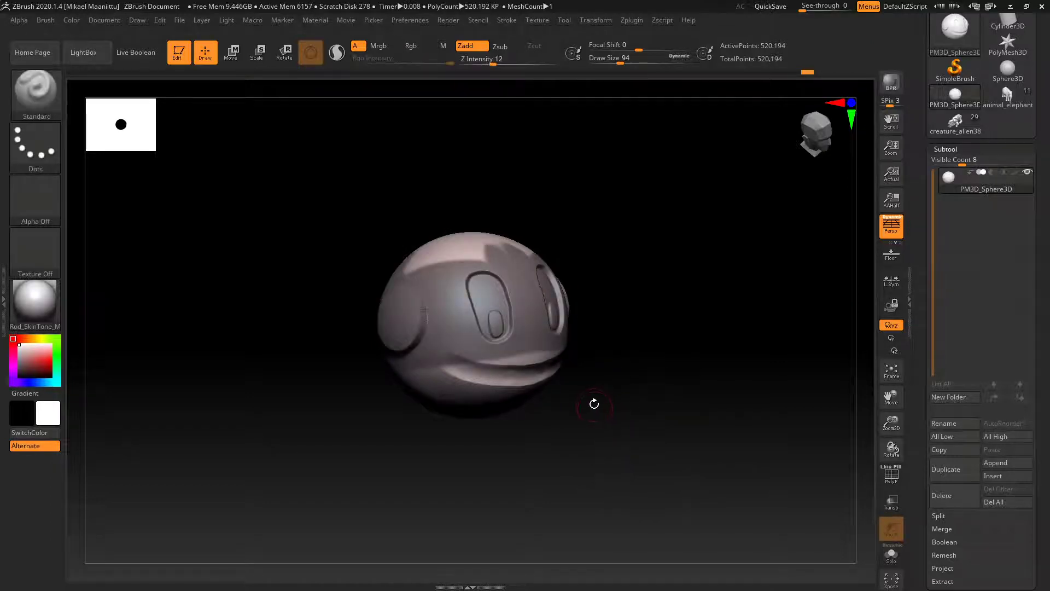
ctrl+drag(586, 405, 578, 403)
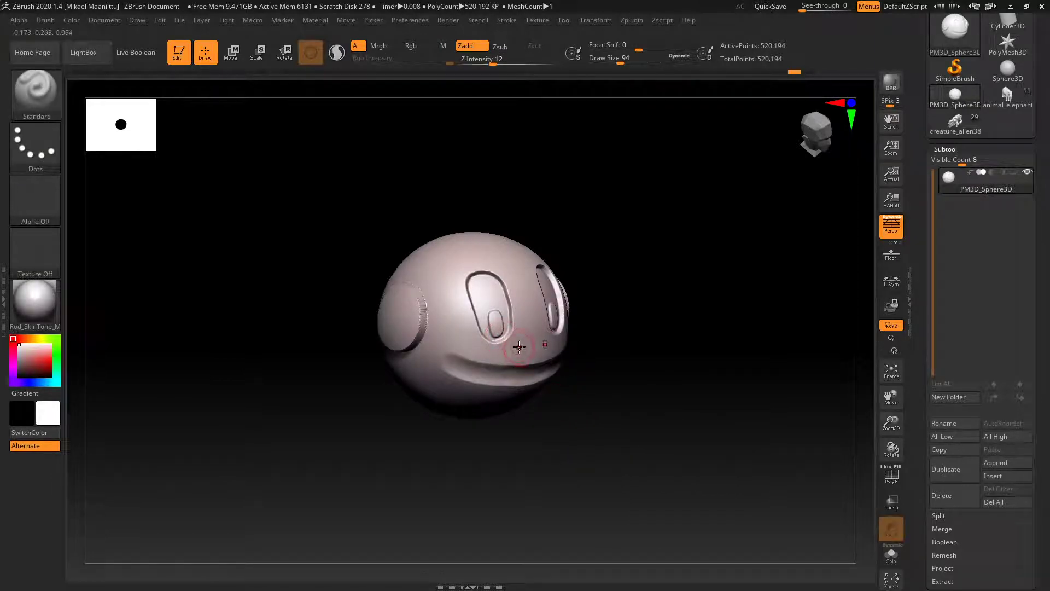
Lasso a mask band from the ear across the eyes to just above the mouth
key(ctrl)
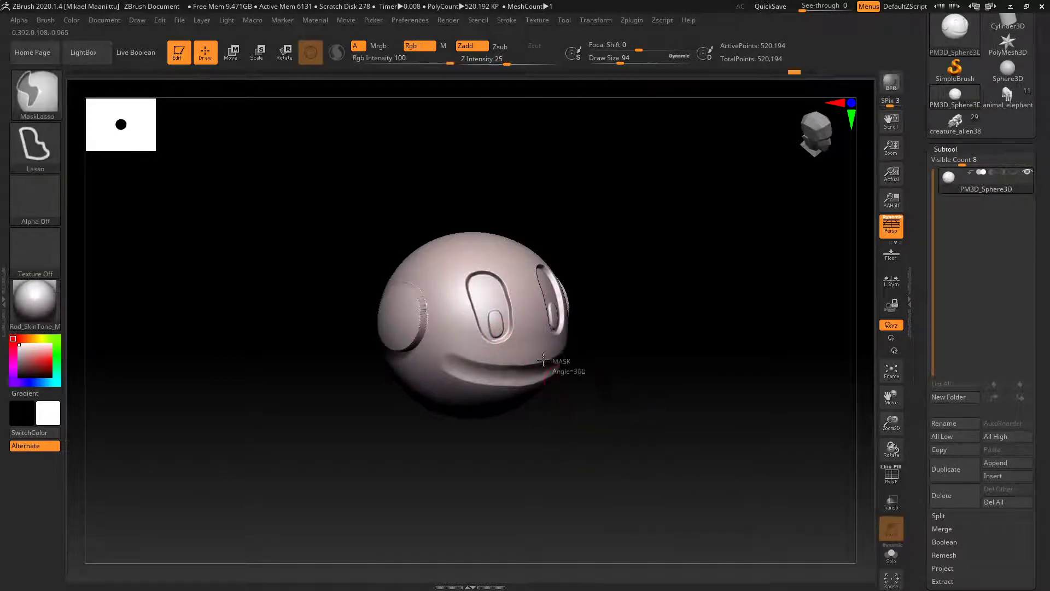
mouse_move(543, 359)
ctrl+mouse_down()
mouse_move(455, 354)
mouse_move(459, 304)
mouse_move(525, 257)
mouse_move(566, 263)
ctrl+mouse_up()
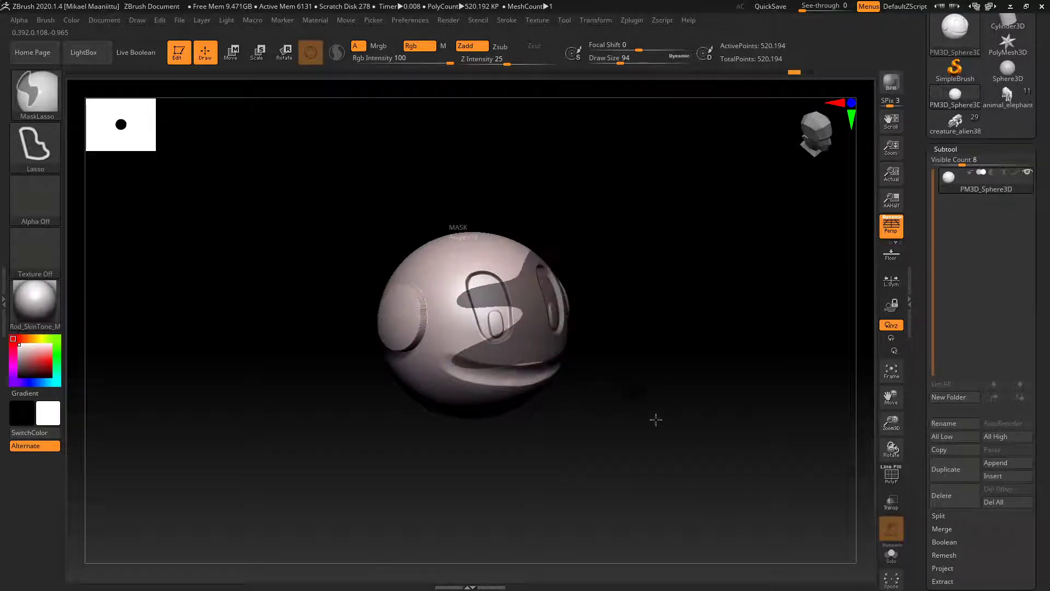
mouse_move(567, 399)
mouse_down()
mouse_move(527, 438)
mouse_move(567, 477)
mouse_move(574, 419)
mouse_move(555, 429)
mouse_move(553, 462)
mouse_move(523, 468)
mouse_move(591, 408)
mouse_move(569, 383)
mouse_move(508, 365)
mouse_move(399, 307)
mouse_up()
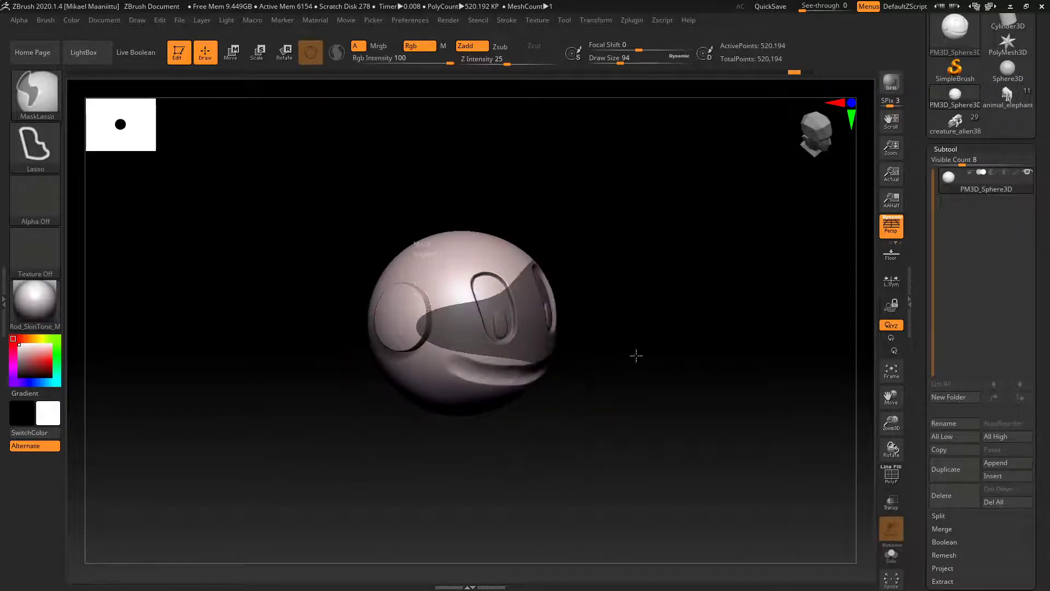
Add a lassoed mask area above the eyes, clear the whole mask and undo the clearing
ctrl+drag(636, 356, 628, 388)
mouse_move(614, 347)
ctrl+mouse_down()
mouse_move(460, 241)
mouse_move(550, 221)
ctrl+mouse_up()
ctrl+drag(687, 326, 637, 368)
ctrl+drag(703, 313, 647, 344)
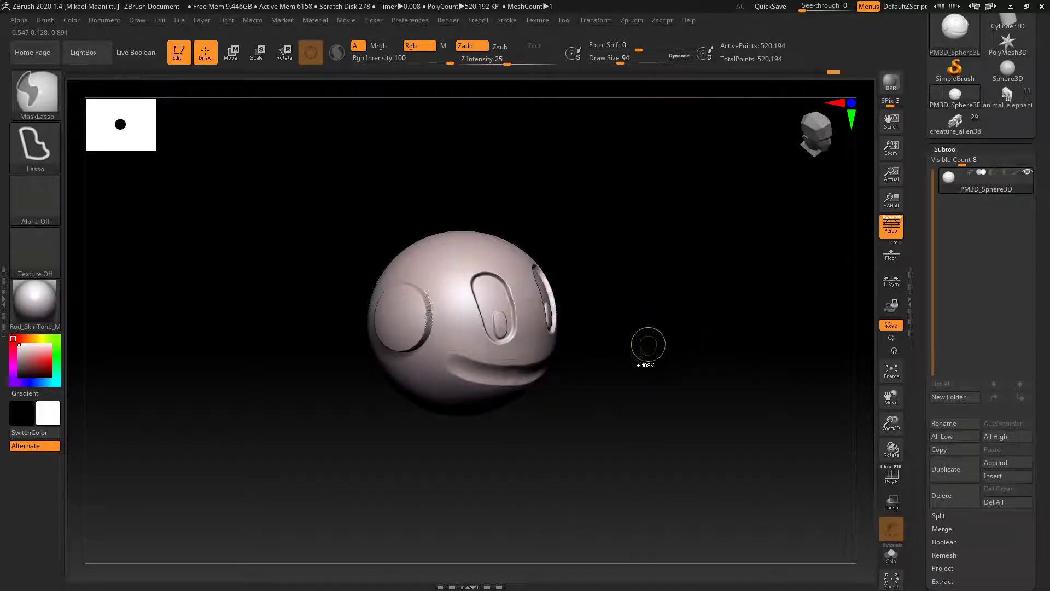
key(ctrl+z)
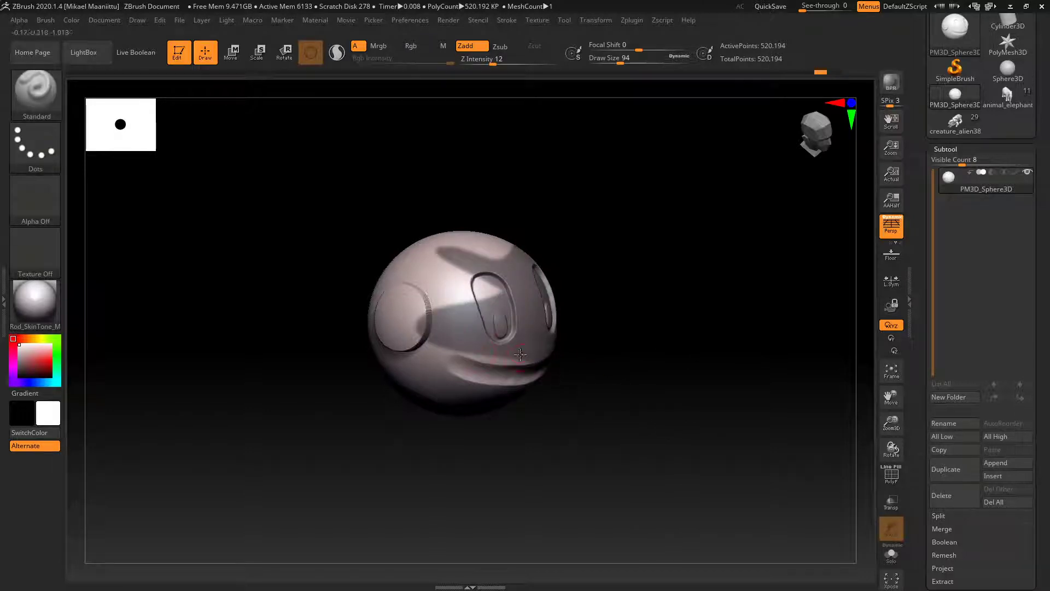
Subtract lassoed areas from the mask below and between the eyes
key(ctrl)
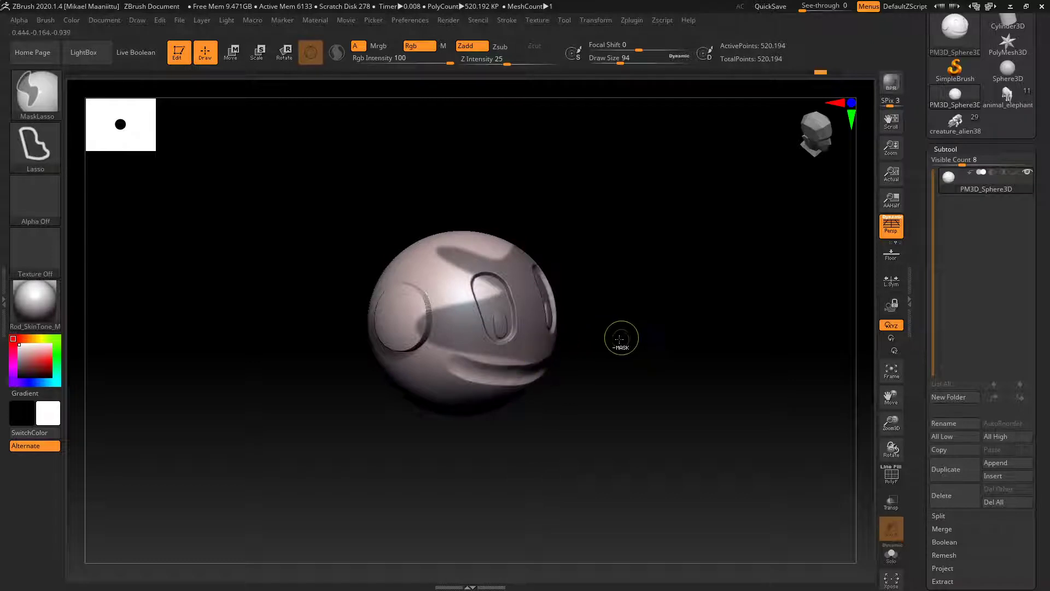
mouse_move(583, 395)
ctrl+mouse_down()
mouse_move(607, 341)
mouse_move(495, 328)
mouse_move(497, 405)
ctrl+mouse_up()
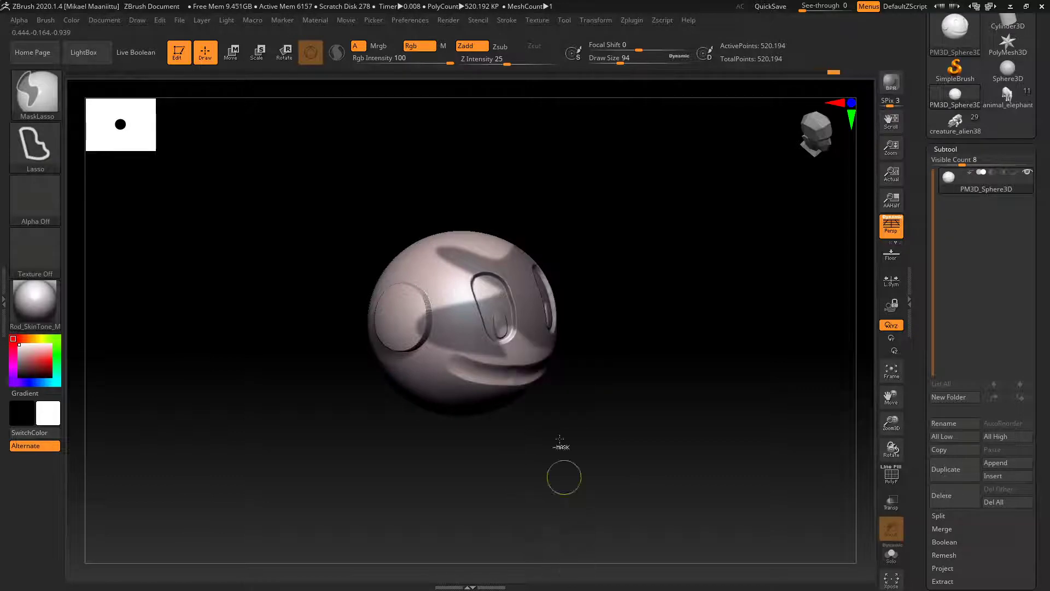
mouse_move(584, 399)
ctrl+mouse_down()
mouse_move(607, 394)
mouse_move(668, 306)
mouse_move(656, 328)
ctrl+mouse_up()
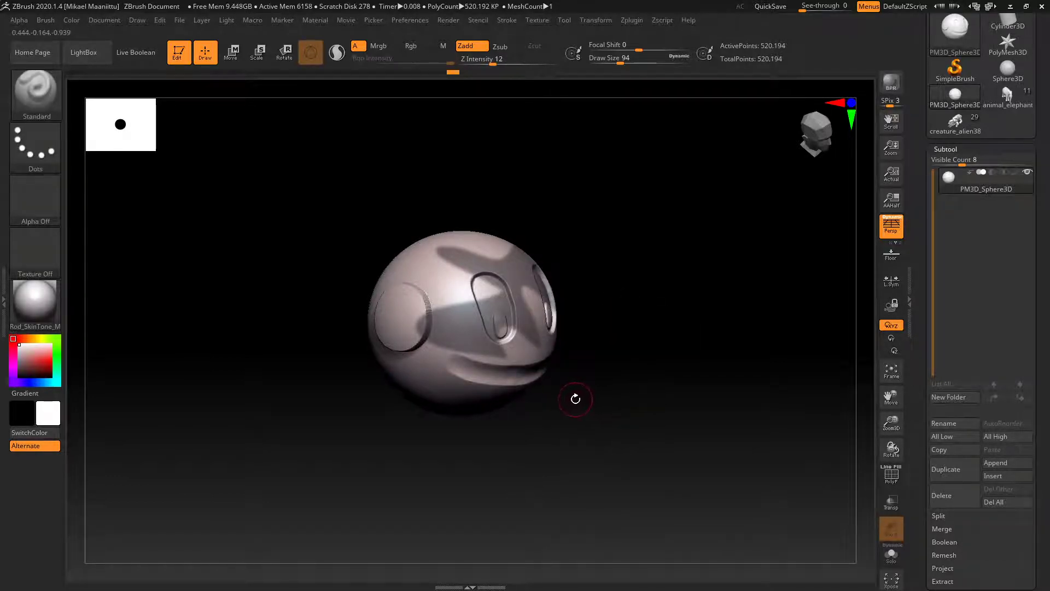
Add lassoed mask areas over the head, ear and cheek, and subtract an area around the eyes and mouth
key(ctrl)
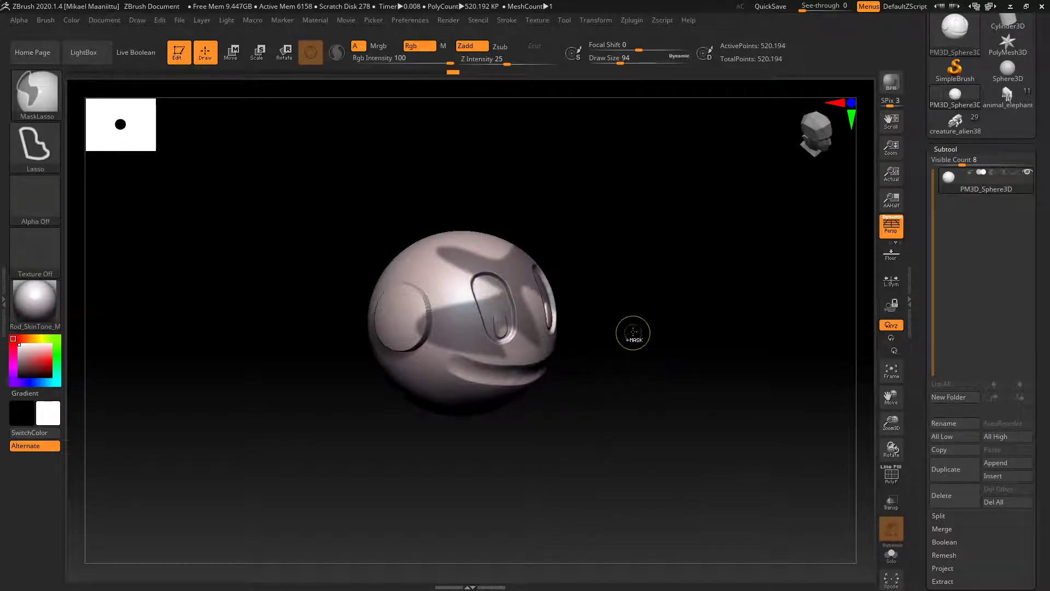
ctrl+drag(567, 402, 490, 373)
mouse_move(532, 336)
ctrl+mouse_down()
mouse_move(494, 285)
mouse_move(554, 242)
mouse_move(493, 267)
mouse_move(467, 195)
mouse_move(571, 380)
mouse_move(505, 318)
mouse_move(339, 437)
mouse_move(306, 306)
mouse_move(510, 234)
mouse_move(513, 257)
mouse_move(549, 290)
mouse_move(530, 267)
mouse_move(549, 254)
mouse_move(504, 221)
mouse_move(509, 231)
ctrl+mouse_up()
key(space)
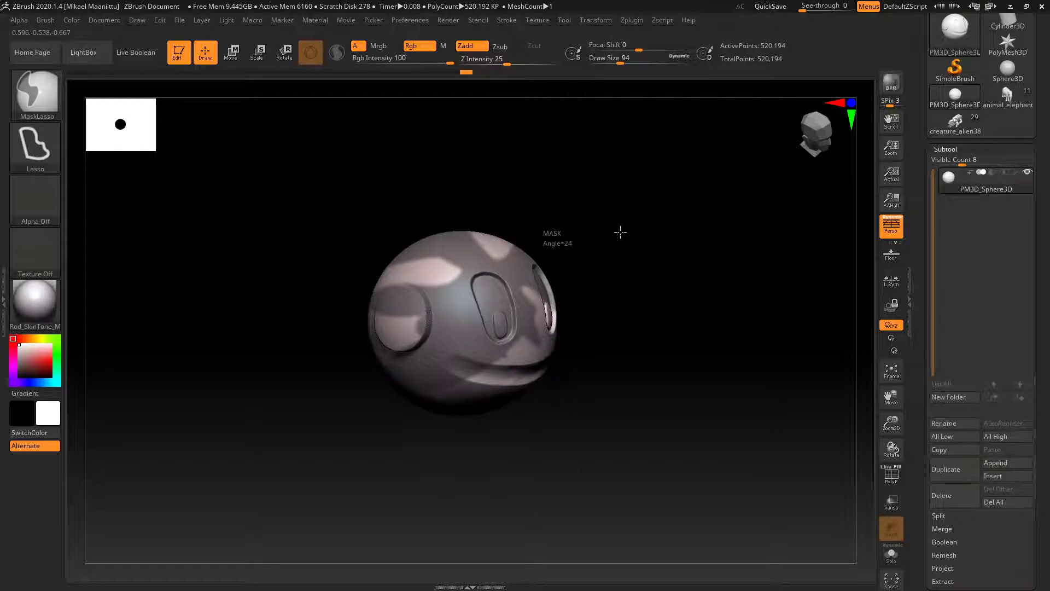
mouse_move(620, 232)
ctrl+mouse_down()
mouse_move(549, 248)
mouse_move(558, 260)
mouse_move(564, 252)
ctrl+mouse_up()
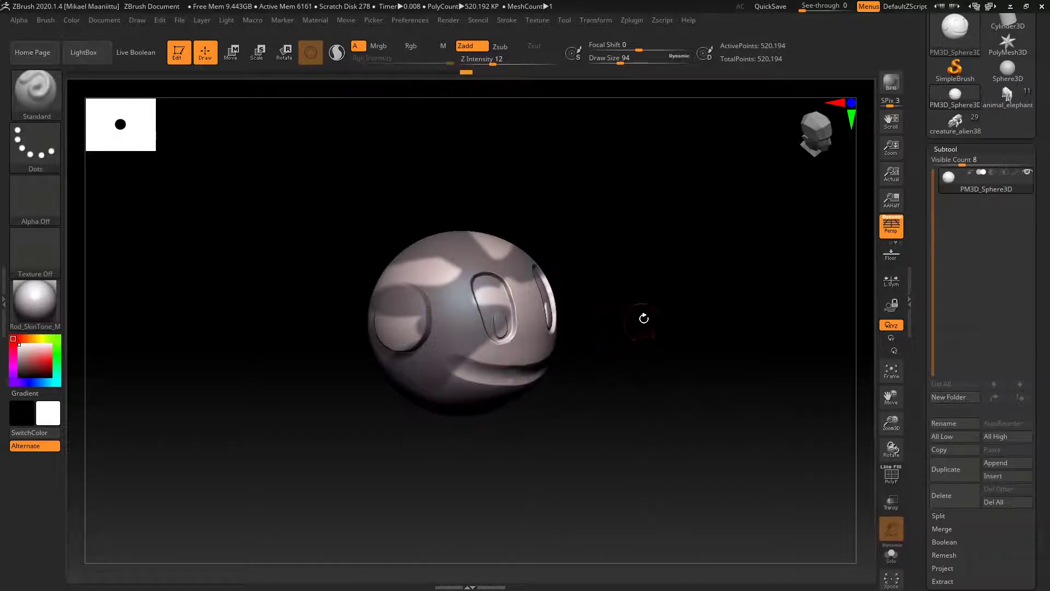
Clear the existing mask on the head and make MaskCircle the active masking brush
mouse_move(642, 316)
mouse_down()
mouse_move(624, 321)
mouse_move(641, 342)
mouse_move(636, 321)
mouse_up()
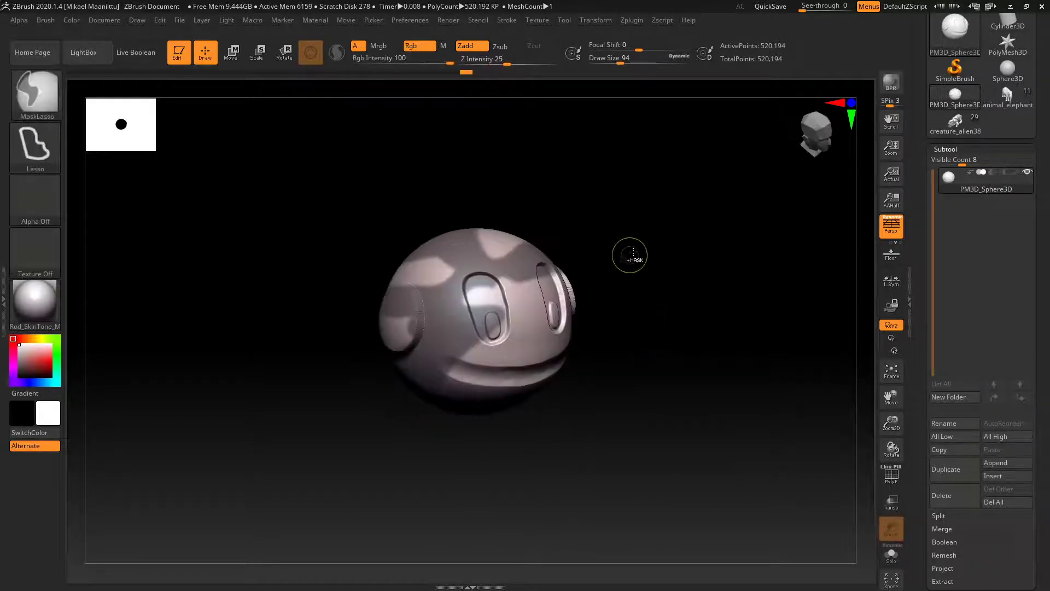
ctrl+drag(628, 253, 658, 330)
click(32, 92)
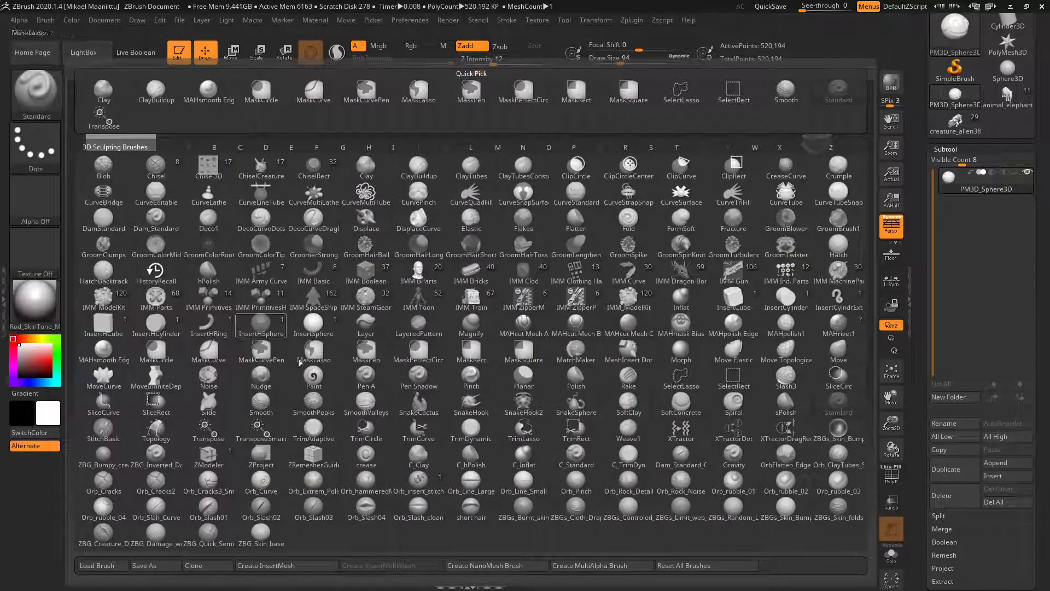
mouse_move(330, 386)
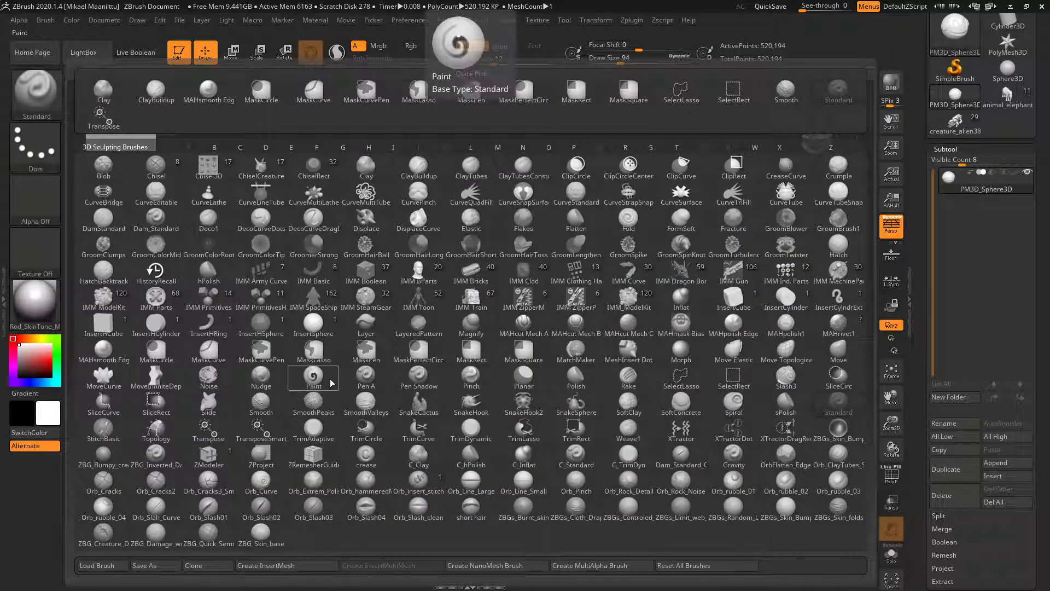
key(m)
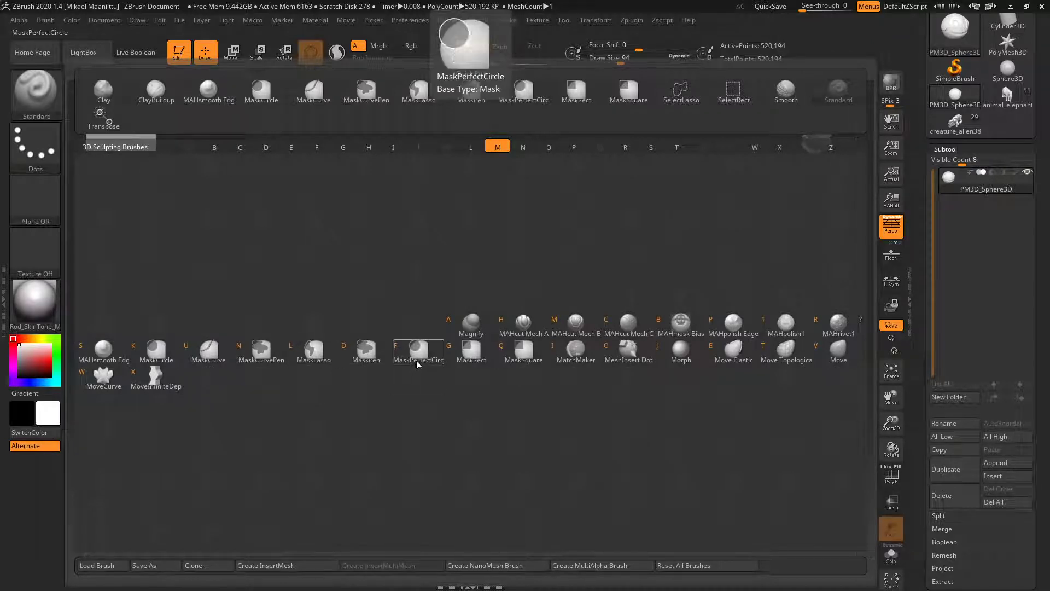
click(159, 351)
click(143, 376)
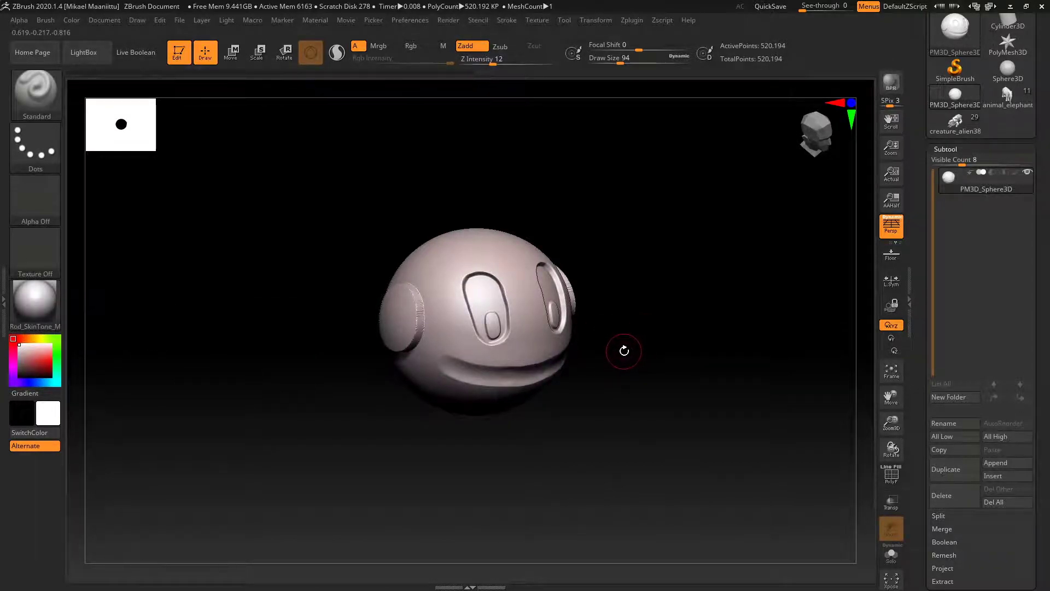
Mask the front of the face with a large MaskCircle area and subtract its lower part below mid-eye height
mouse_move(640, 345)
ctrl+mouse_down()
mouse_move(468, 293)
mouse_move(593, 153)
mouse_move(576, 255)
mouse_move(464, 297)
mouse_move(459, 282)
ctrl+mouse_up()
ctrl+drag(648, 409, 444, 201)
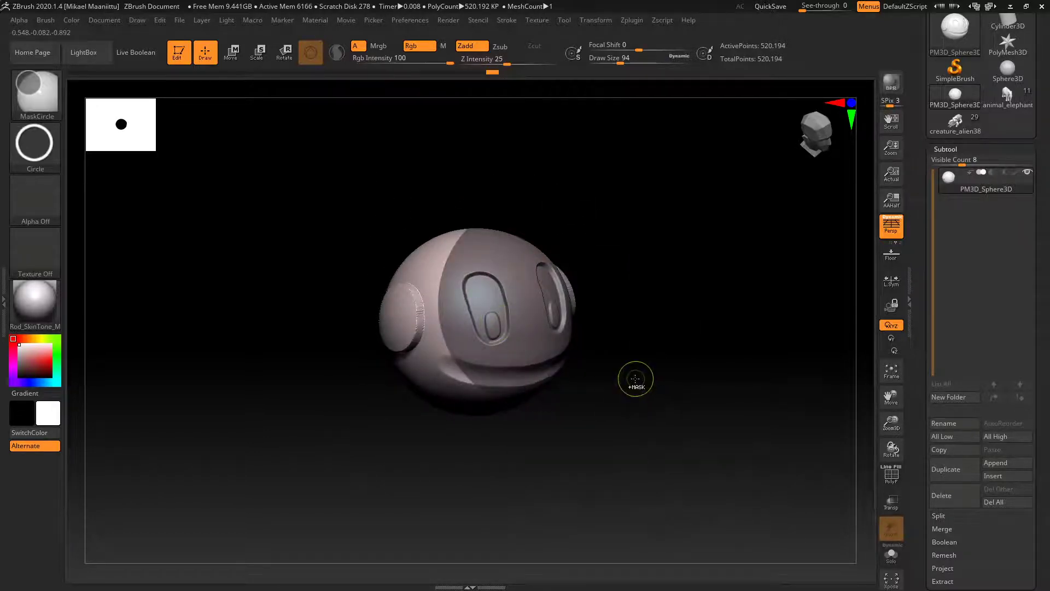
ctrl+alt+drag(637, 379, 327, 307)
mouse_move(624, 421)
mouse_down()
mouse_move(642, 415)
mouse_move(633, 421)
mouse_move(628, 391)
mouse_move(486, 279)
mouse_move(183, 231)
mouse_move(208, 146)
mouse_move(553, 145)
mouse_move(571, 302)
mouse_move(446, 340)
mouse_move(428, 328)
mouse_up()
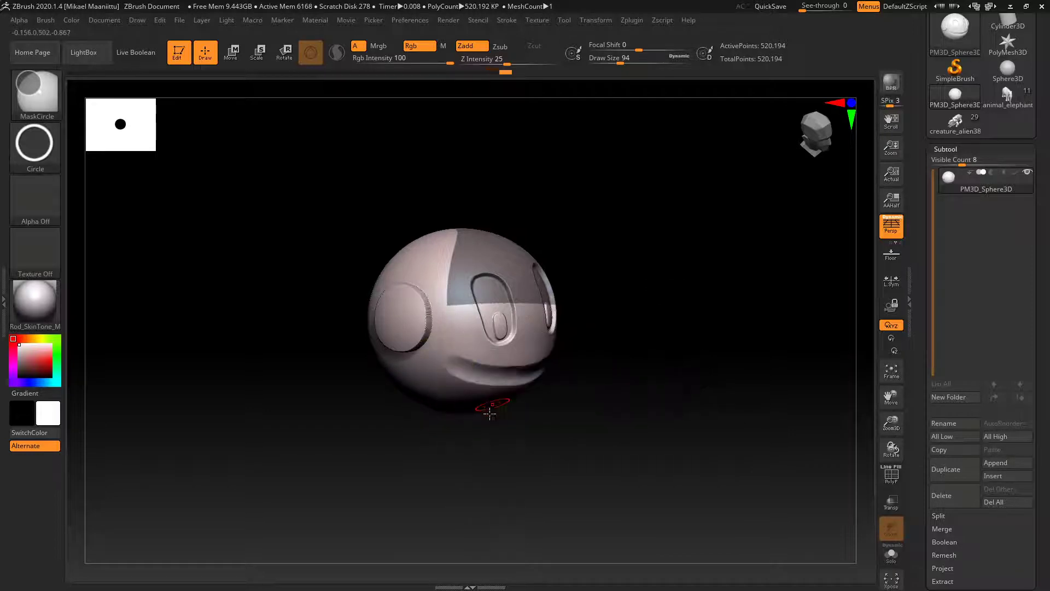
Clear the mask and make MaskPerfectCircle the active masking brush
ctrl+drag(620, 313, 643, 351)
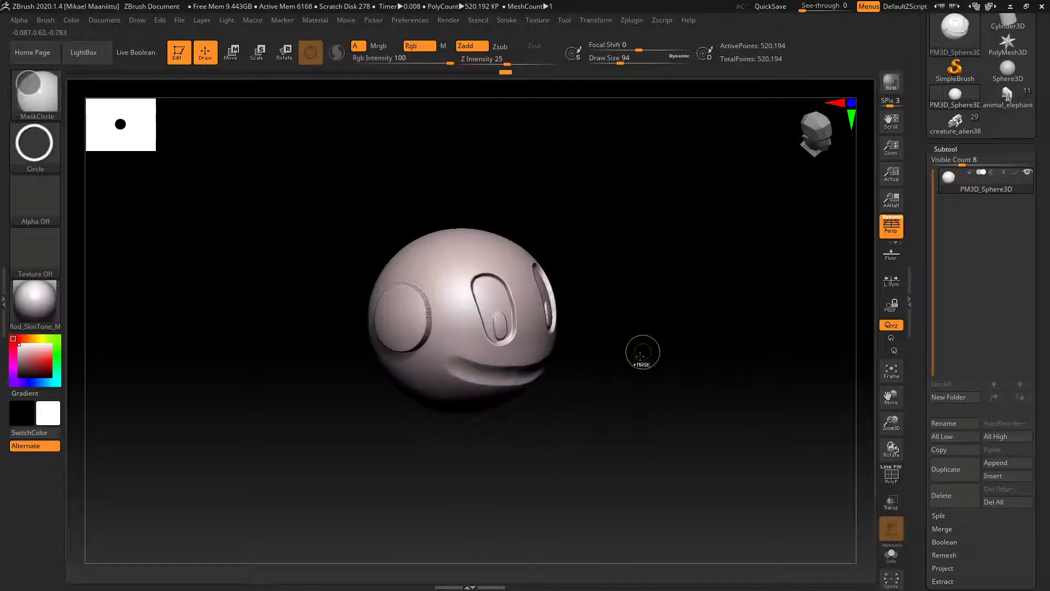
click(35, 93)
key(m)
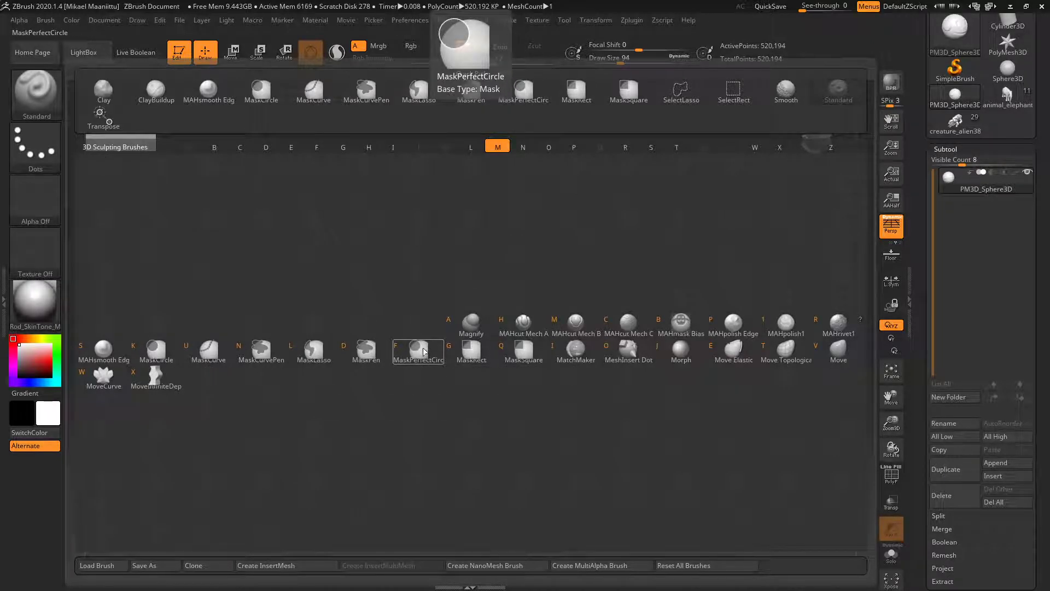
click(414, 355)
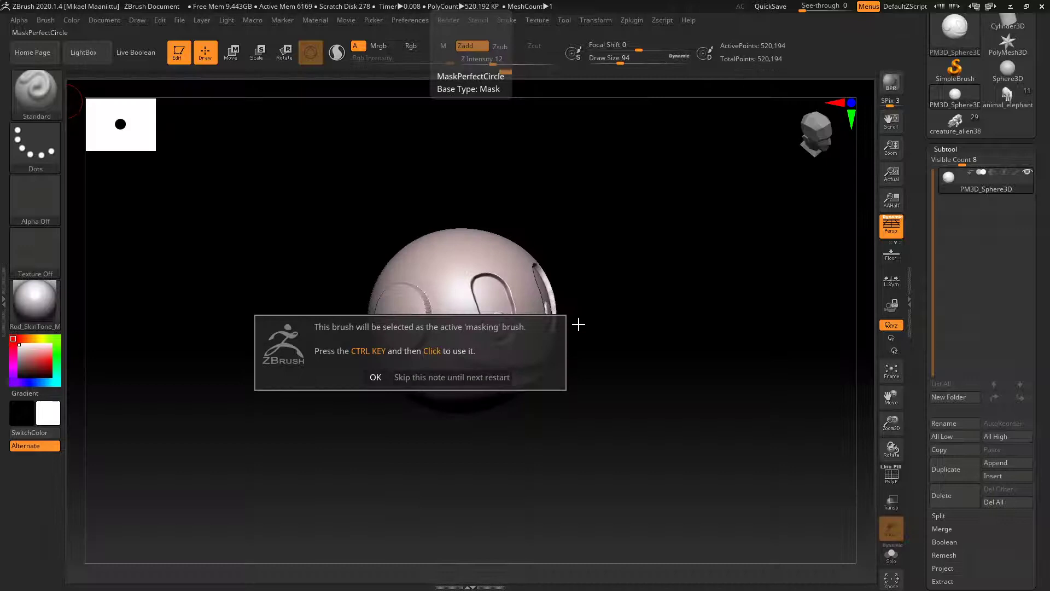
click(371, 375)
Mask a perfect circle over the ear and eye, replace it with one over the top of the head, and subtract a circle from its front
mouse_move(562, 224)
mouse_down()
mouse_move(619, 281)
mouse_move(544, 399)
mouse_up()
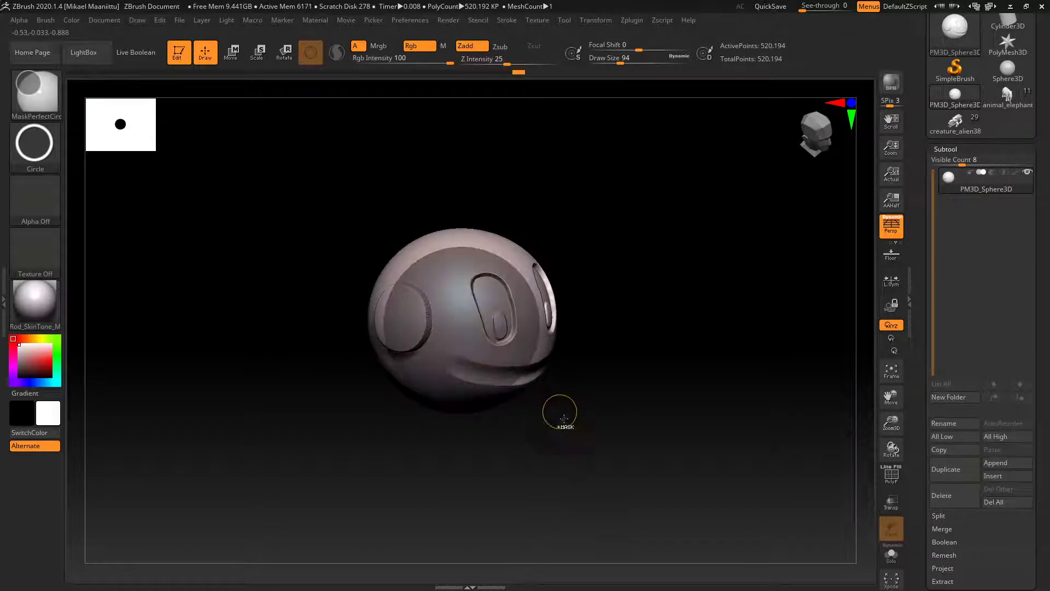
mouse_move(591, 264)
ctrl+mouse_down()
mouse_move(635, 316)
mouse_move(593, 356)
ctrl+mouse_up()
ctrl+drag(422, 191, 519, 294)
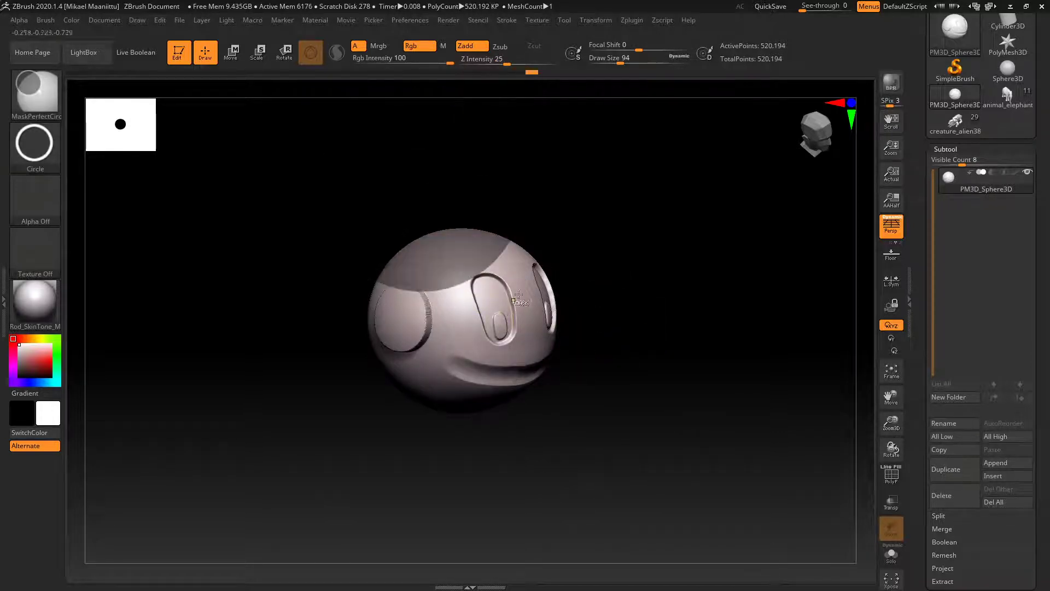
ctrl+drag(622, 397, 394, 182)
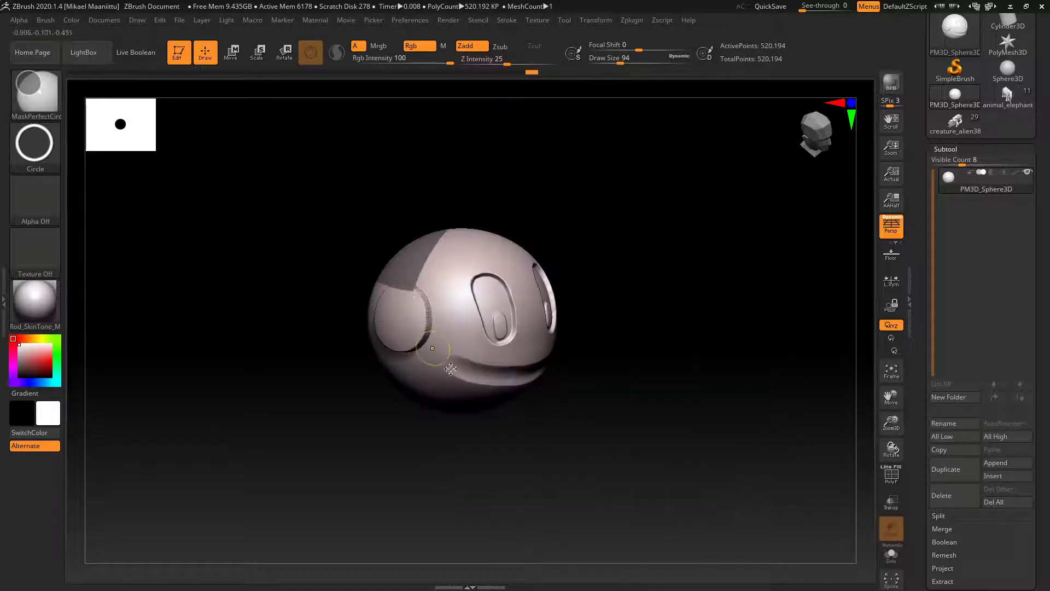
Clear the mask and make MaskRect the active masking brush
ctrl+drag(636, 279, 651, 339)
click(25, 93)
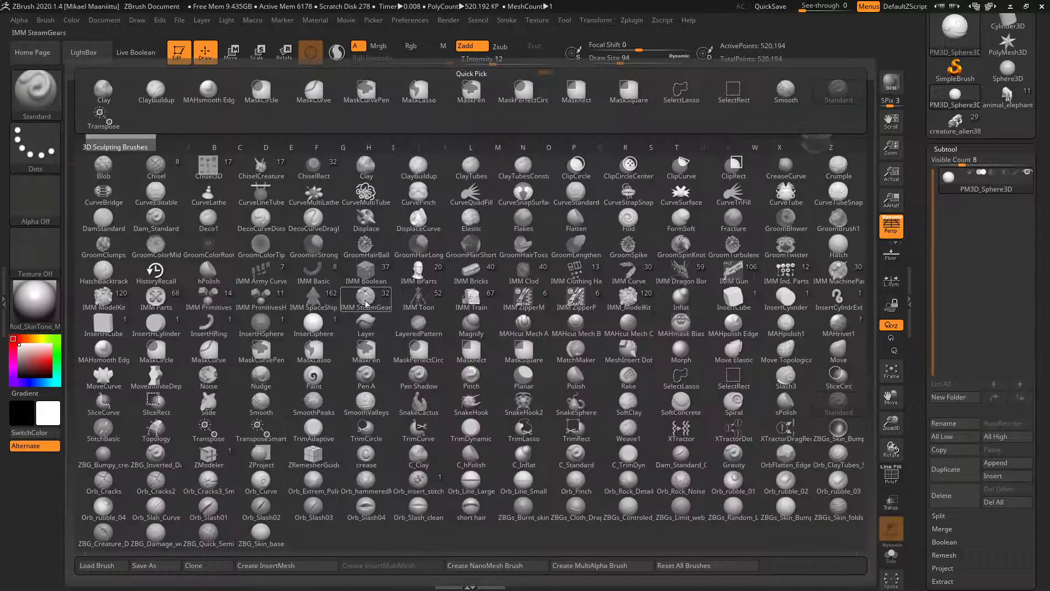
key(m)
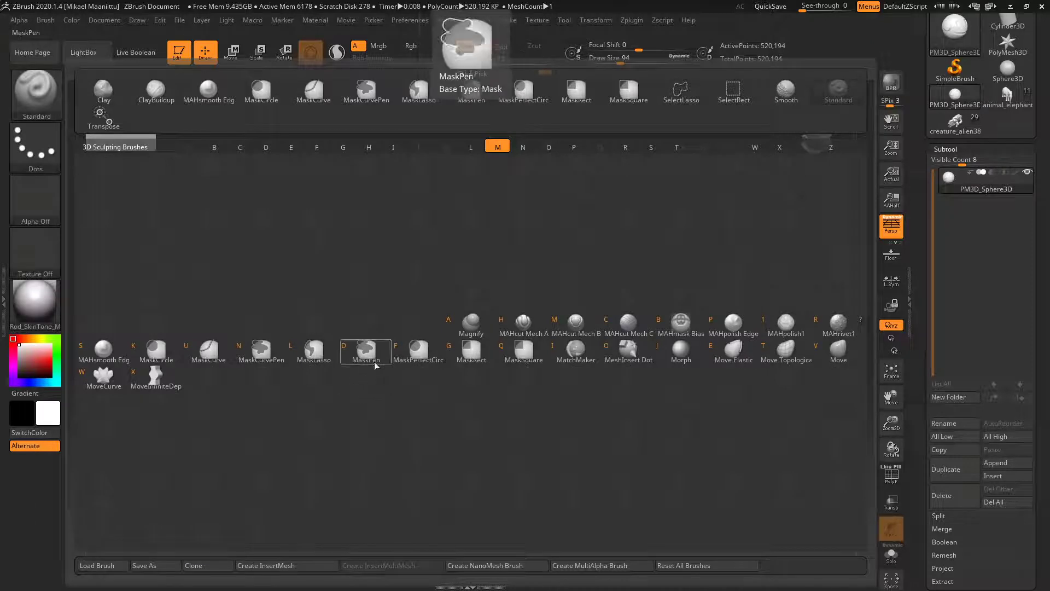
click(469, 353)
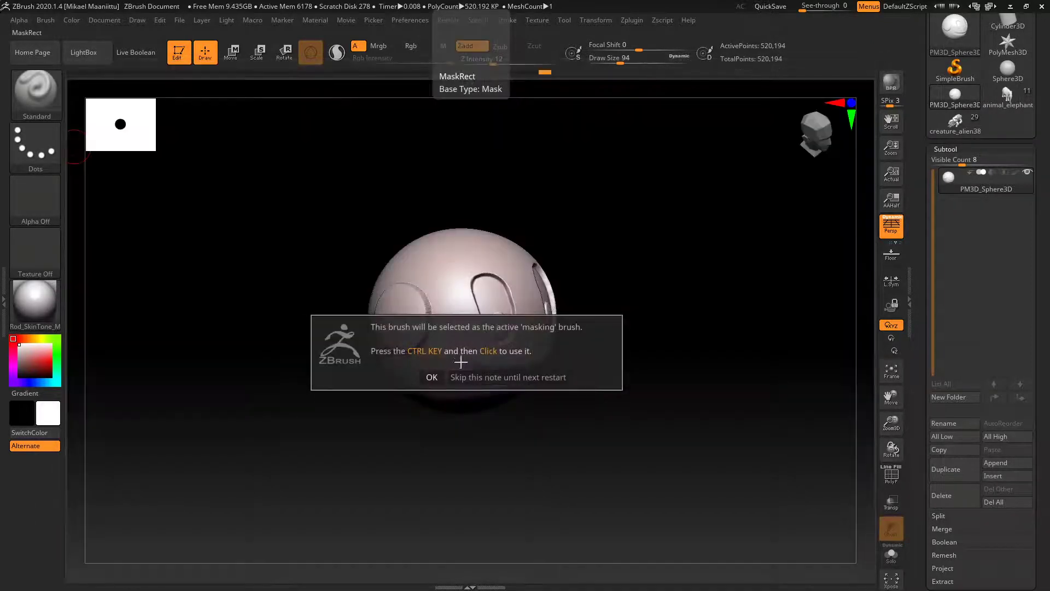
click(428, 377)
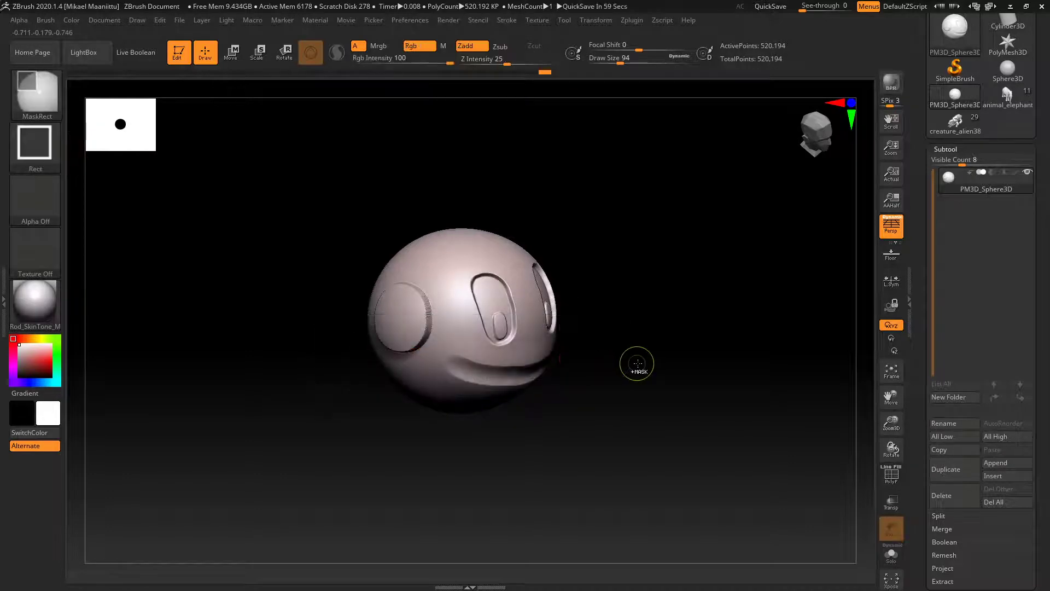
Mask a rectangular band across the ear and eyes, subtract its lower part, and extend the mask over the whole head
mouse_move(661, 356)
mouse_down()
mouse_move(291, 298)
mouse_move(332, 273)
mouse_move(241, 287)
mouse_up()
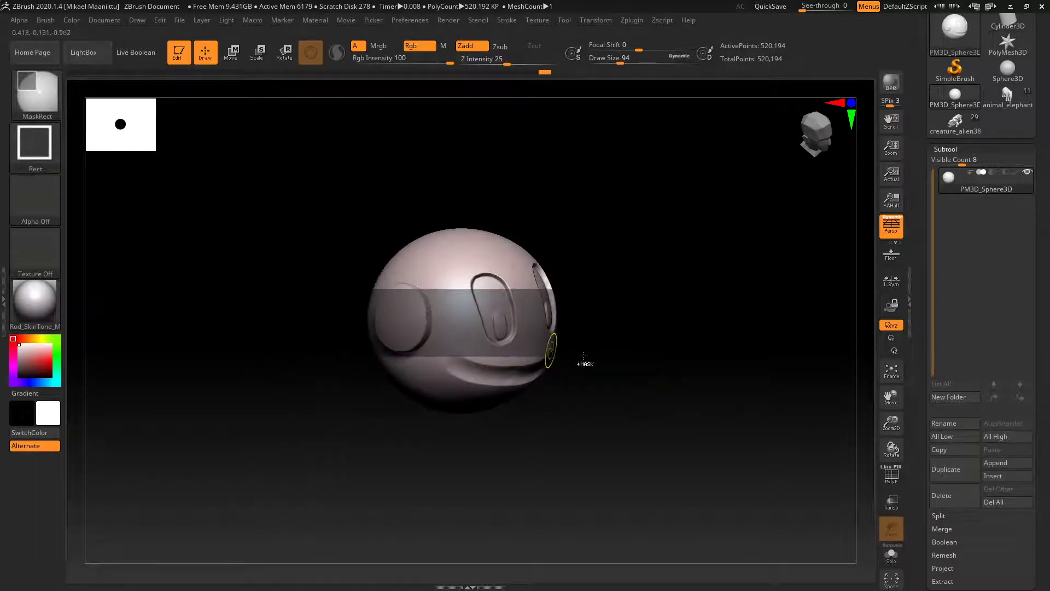
drag(627, 381, 379, 327)
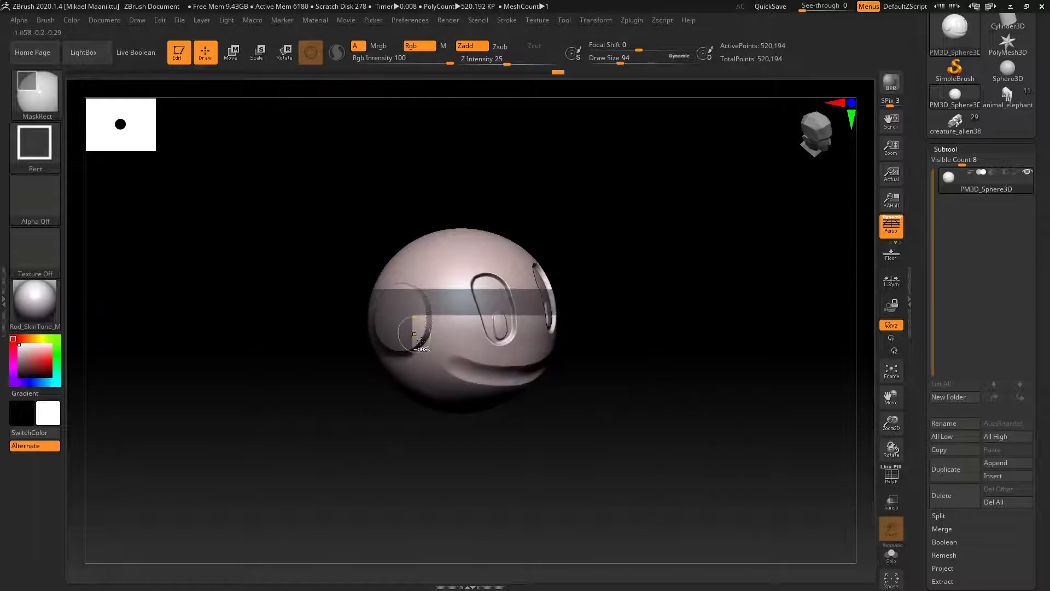
drag(665, 401, 394, 195)
ctrl+drag(478, 169, 520, 290)
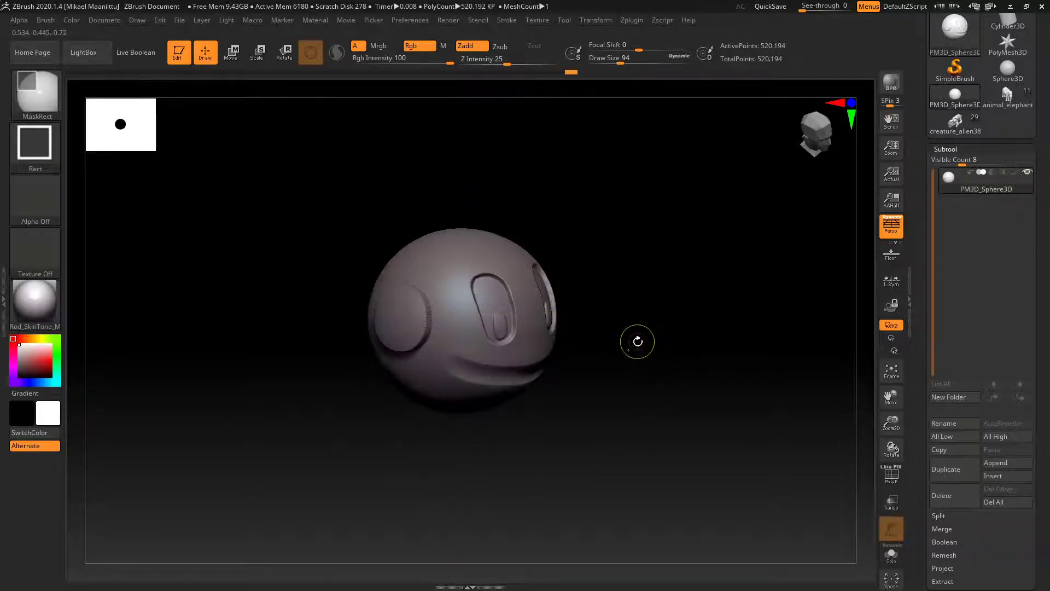
Clear the mask and make MaskSquare the active masking brush
ctrl+drag(639, 304, 682, 419)
click(33, 93)
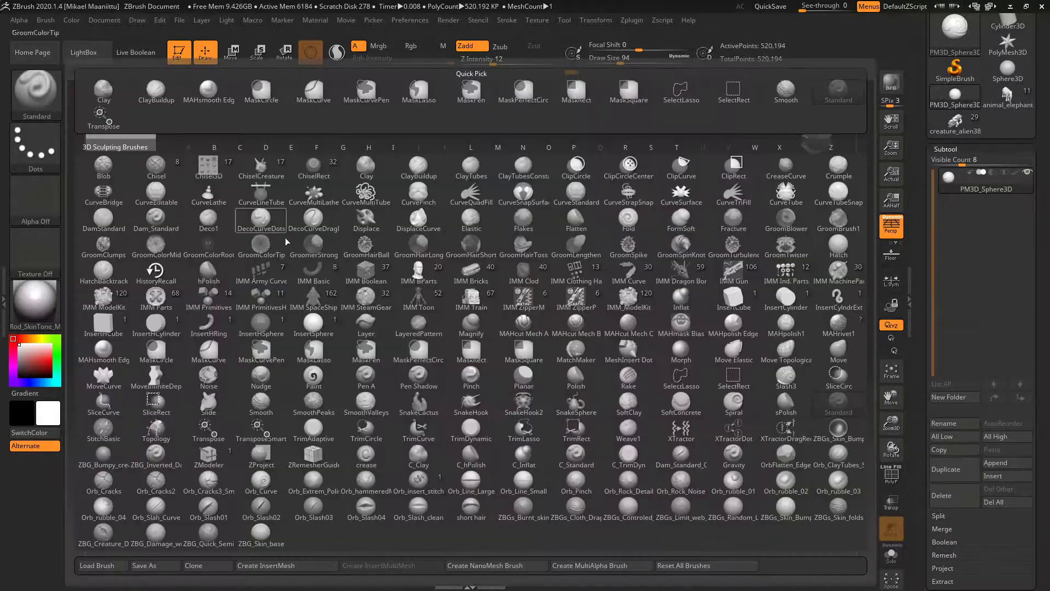
key(m)
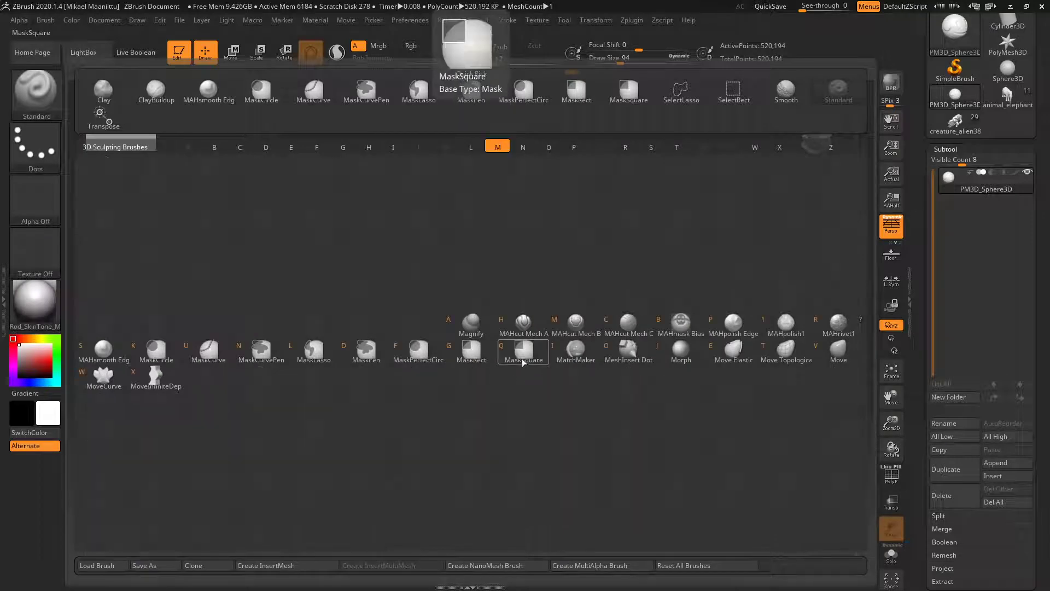
click(524, 356)
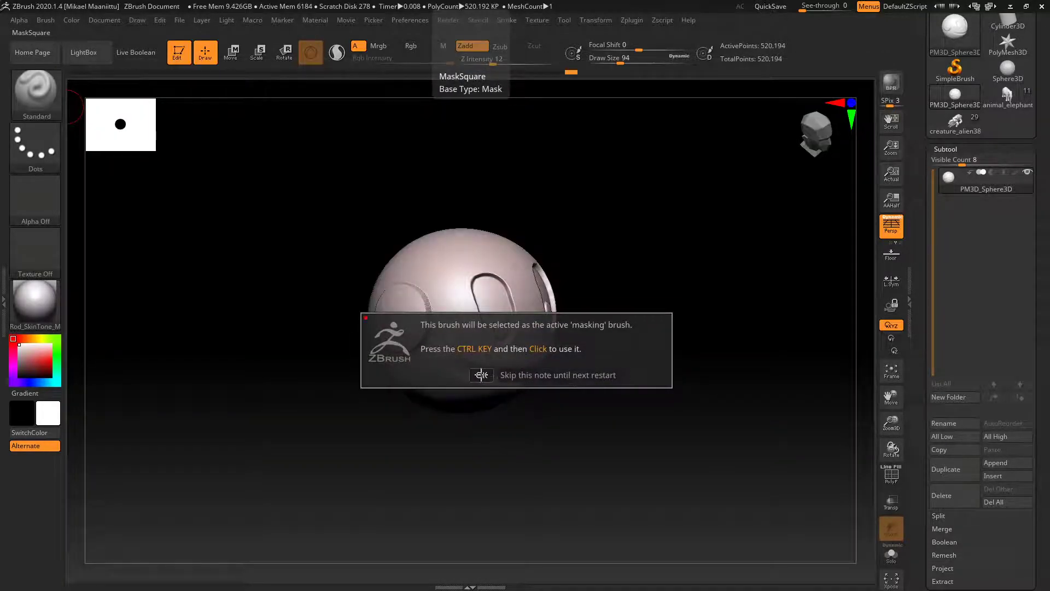
click(481, 370)
Mask a square over the side of the face between the ear and eye, and subtract a smaller square from its centre
drag(611, 356, 411, 263)
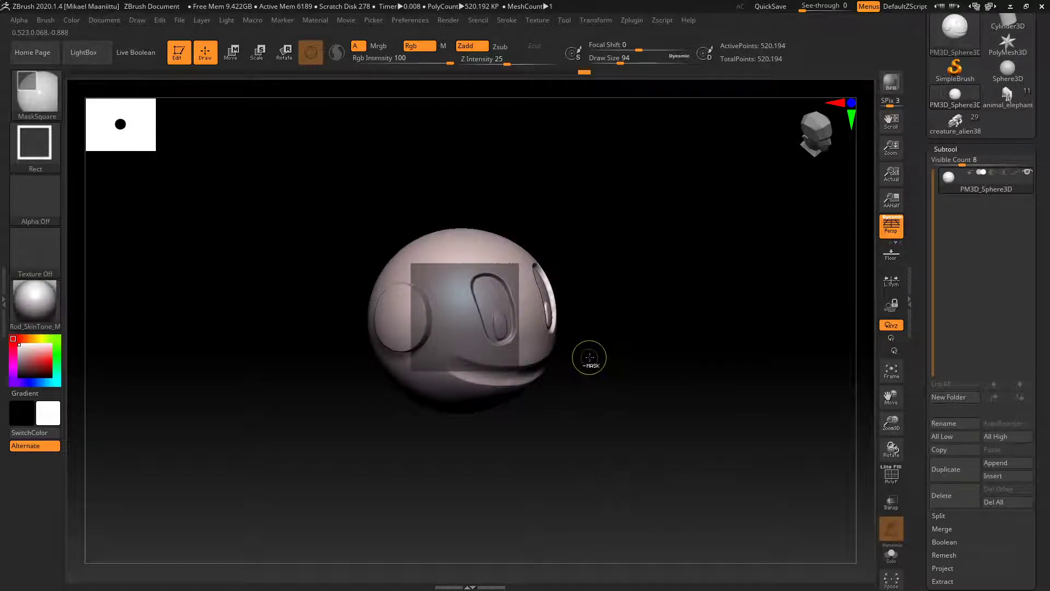
mouse_move(589, 357)
mouse_down()
mouse_move(548, 331)
mouse_move(565, 366)
mouse_move(429, 301)
mouse_up()
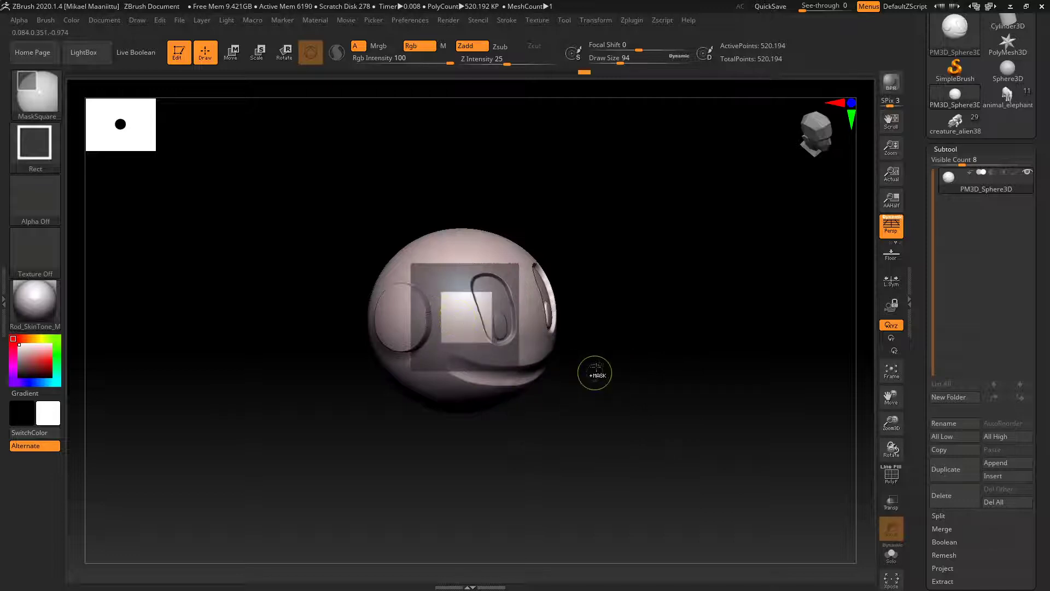
key(ctrl)
Set the Draw Size to 1000, sculpt over the masked square with the Standard brush, and clear the mask
drag(621, 62, 689, 75)
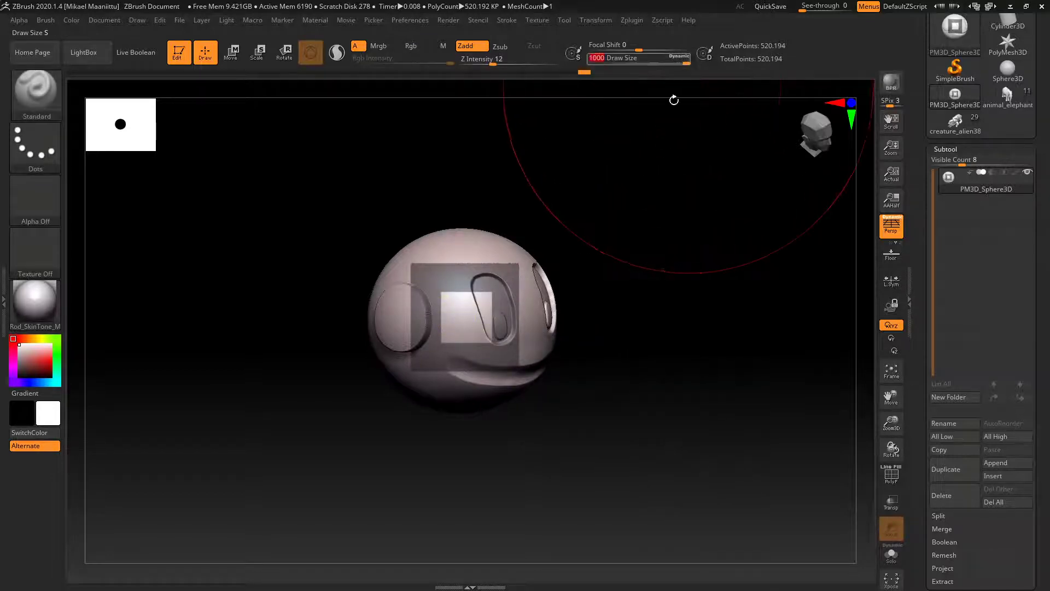
drag(448, 285, 476, 329)
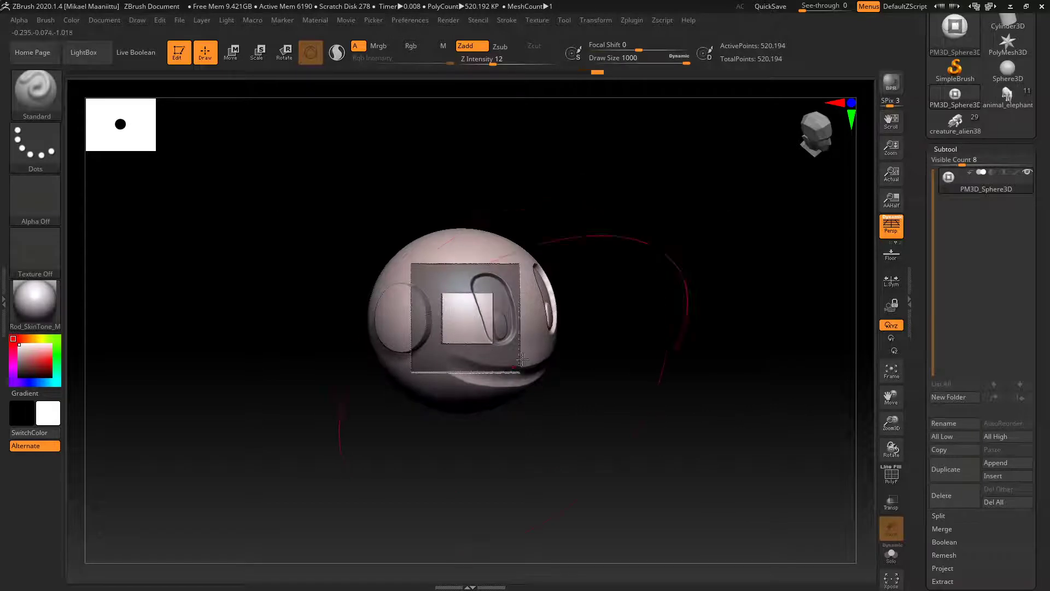
mouse_move(626, 293)
mouse_down()
mouse_move(675, 326)
mouse_move(651, 321)
mouse_move(684, 274)
mouse_move(678, 349)
mouse_move(709, 313)
mouse_move(699, 358)
mouse_move(688, 352)
mouse_up()
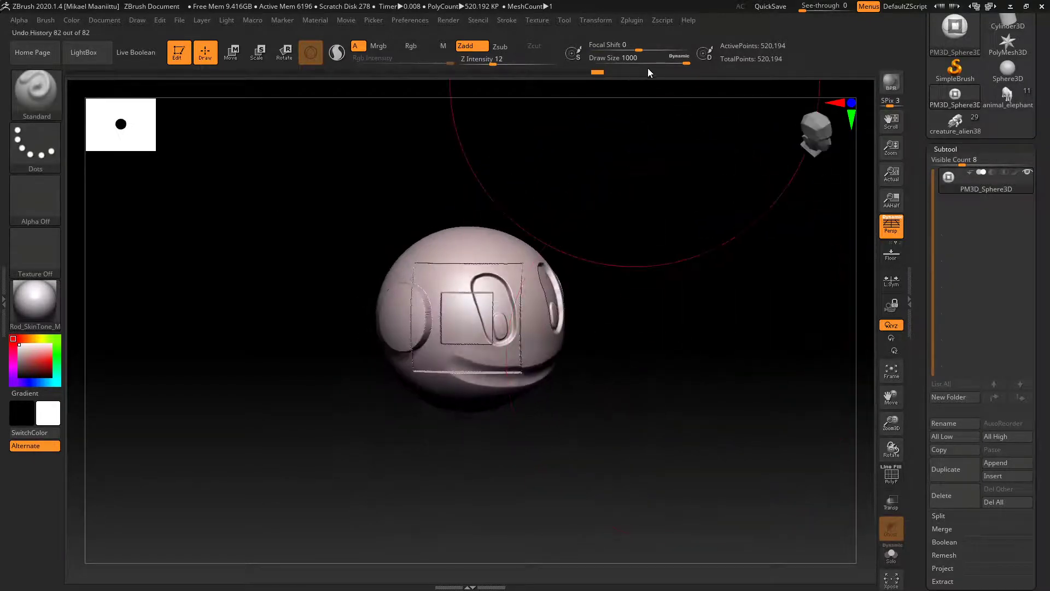
Set the Draw Size to 167 and make MaskCurvePen the active masking brush
drag(648, 62, 630, 62)
click(57, 115)
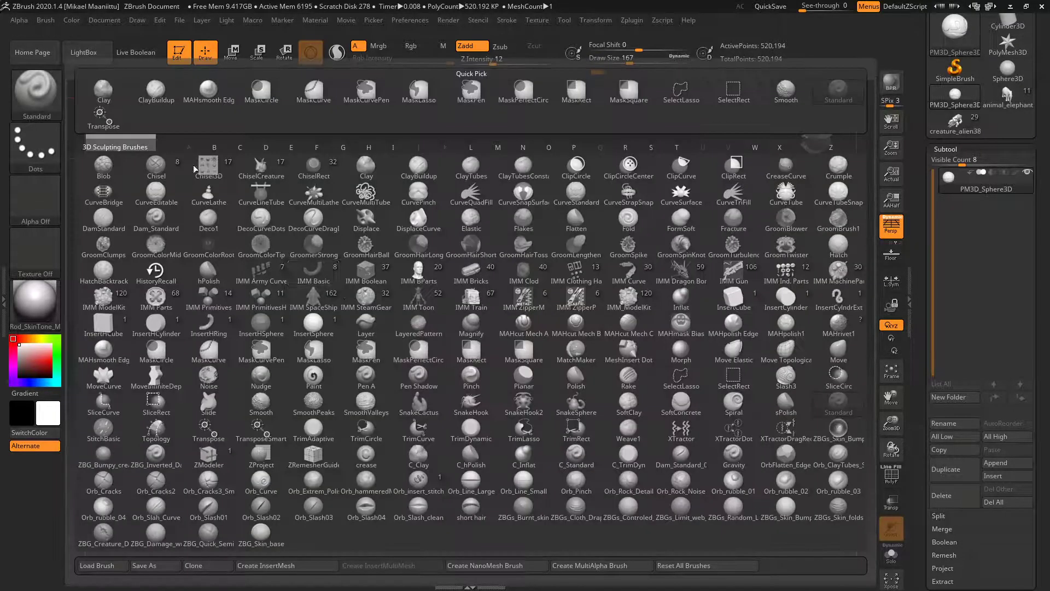
key(m)
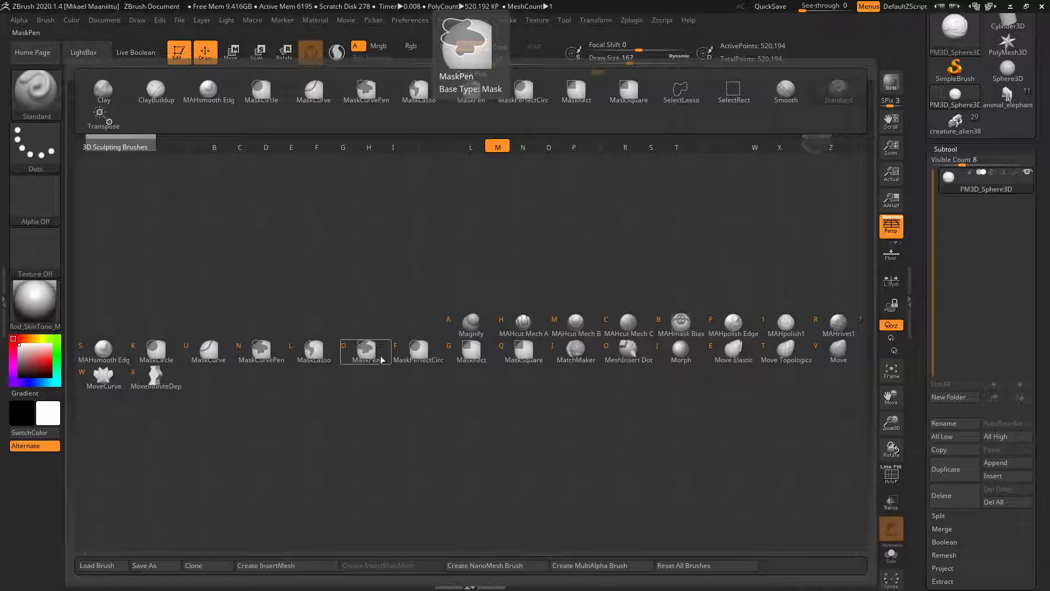
click(258, 350)
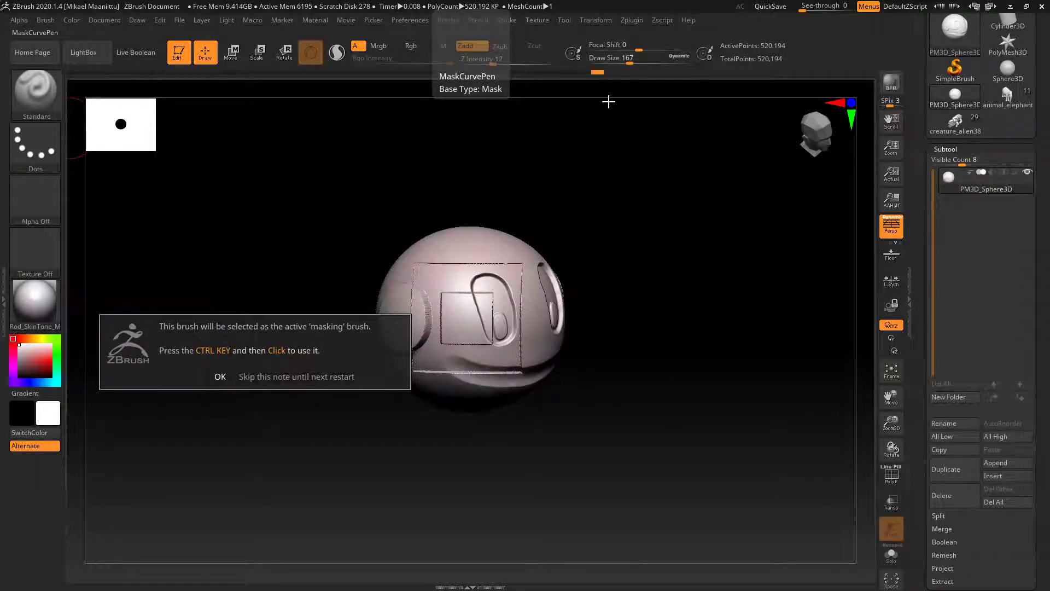
click(220, 376)
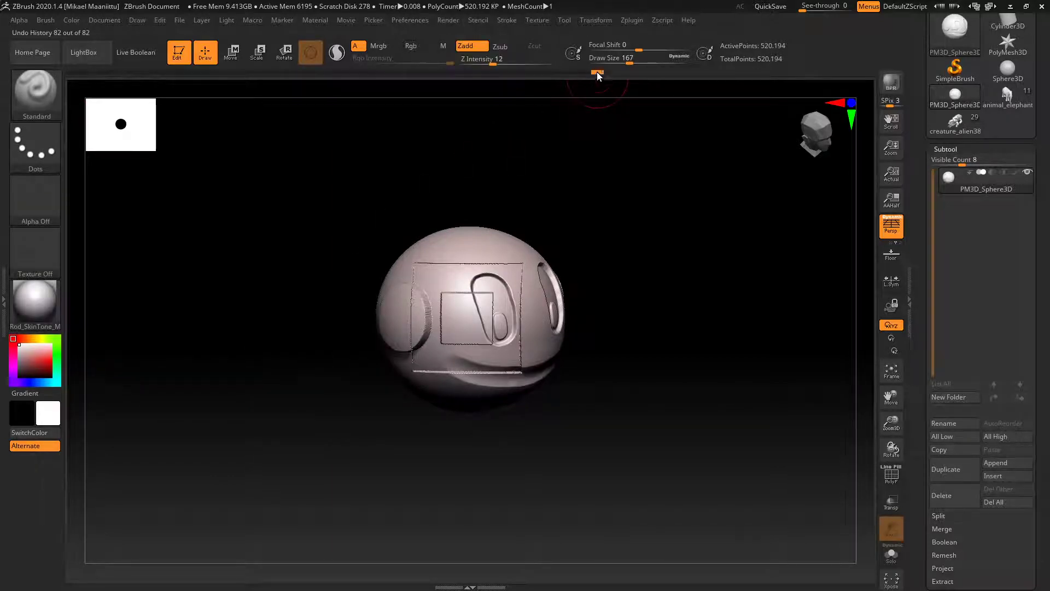
Step back through the undo history to before the square sculpting, and set the Draw Size to 37
mouse_move(597, 72)
mouse_down()
mouse_move(570, 73)
mouse_move(609, 61)
mouse_up()
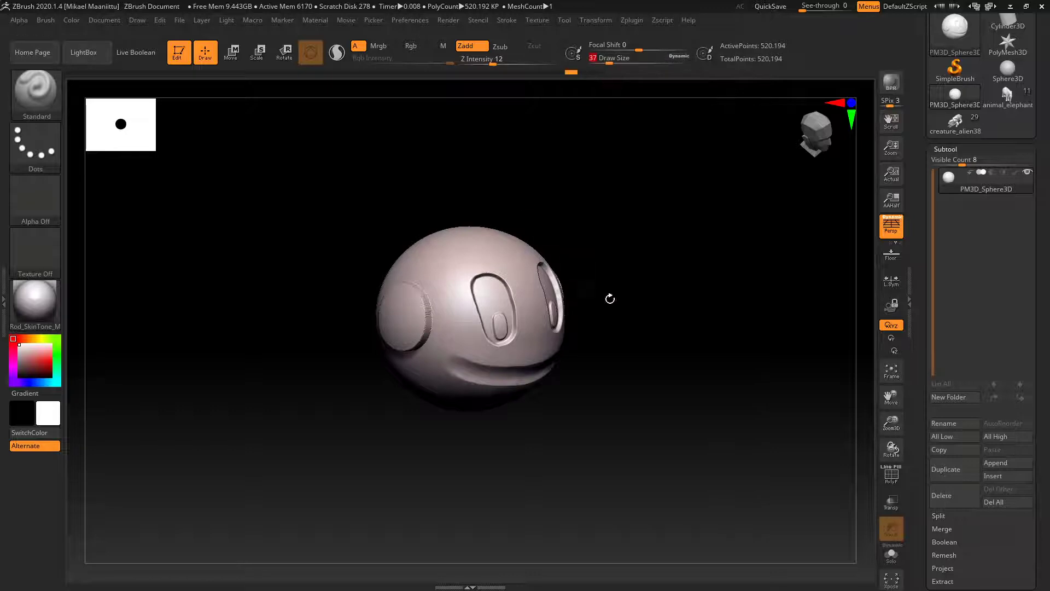
mouse_move(623, 287)
mouse_down()
mouse_move(624, 328)
mouse_move(680, 307)
mouse_move(680, 354)
mouse_move(595, 280)
mouse_up()
Set the Draw Size to 46 and draw an S-shaped MaskCurvePen curve from beside the ear to a hook above the eye
click(610, 57)
text(46)
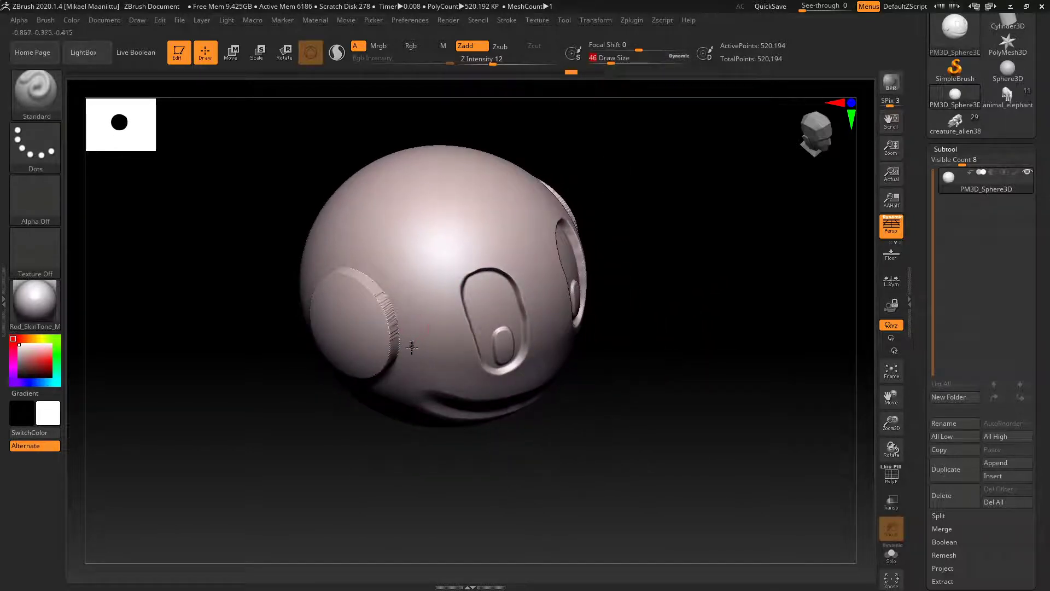
key(ctrl)
key(ctrl)
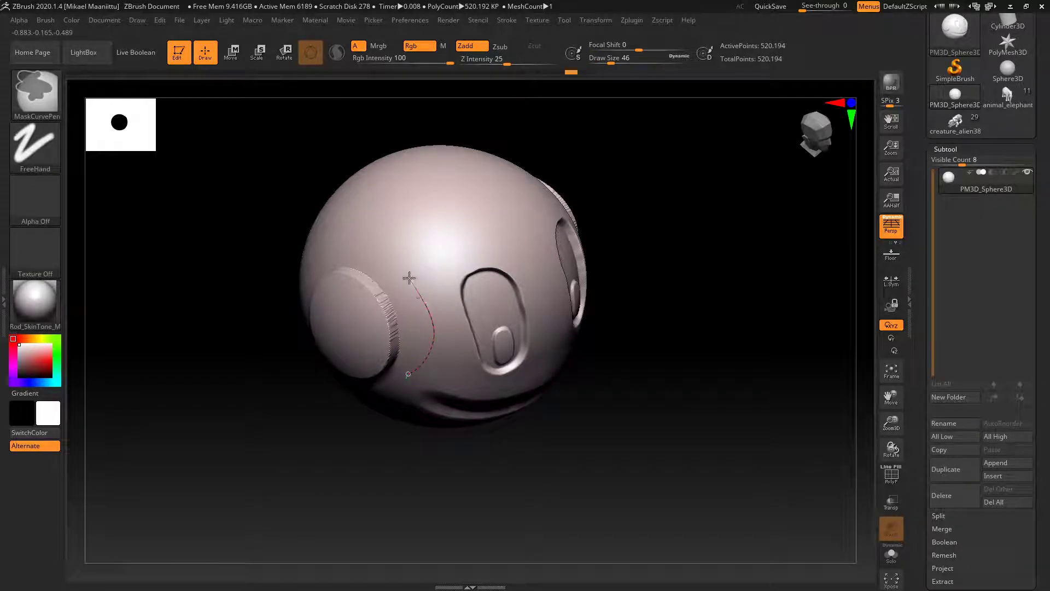
ctrl+drag(449, 247, 453, 249)
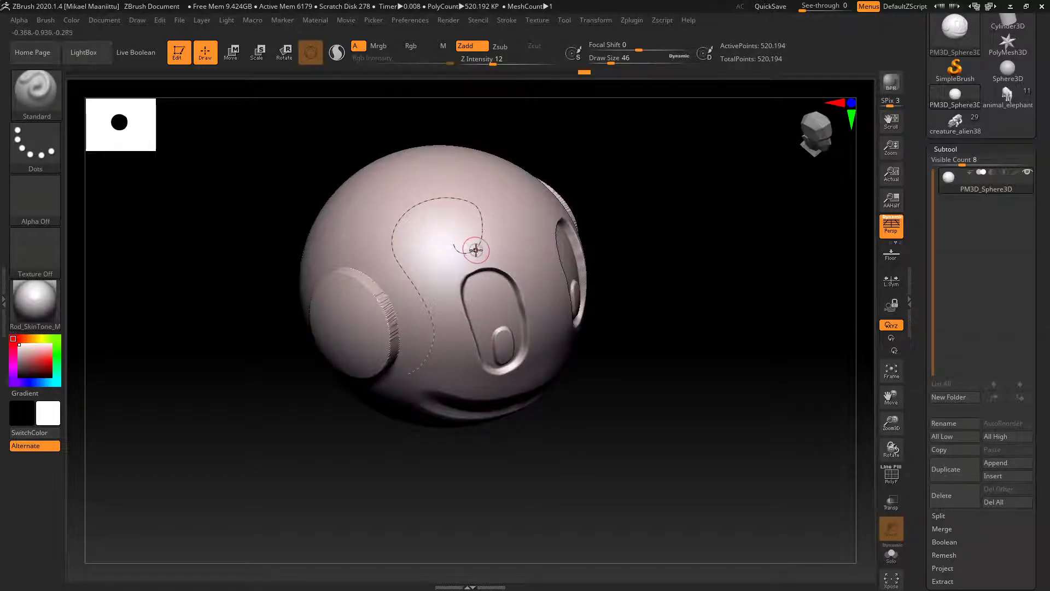
Apply the mask along the S-shaped curve at Draw Size 46, inspect it, and undo the mask while keeping the curve
key(ctrl)
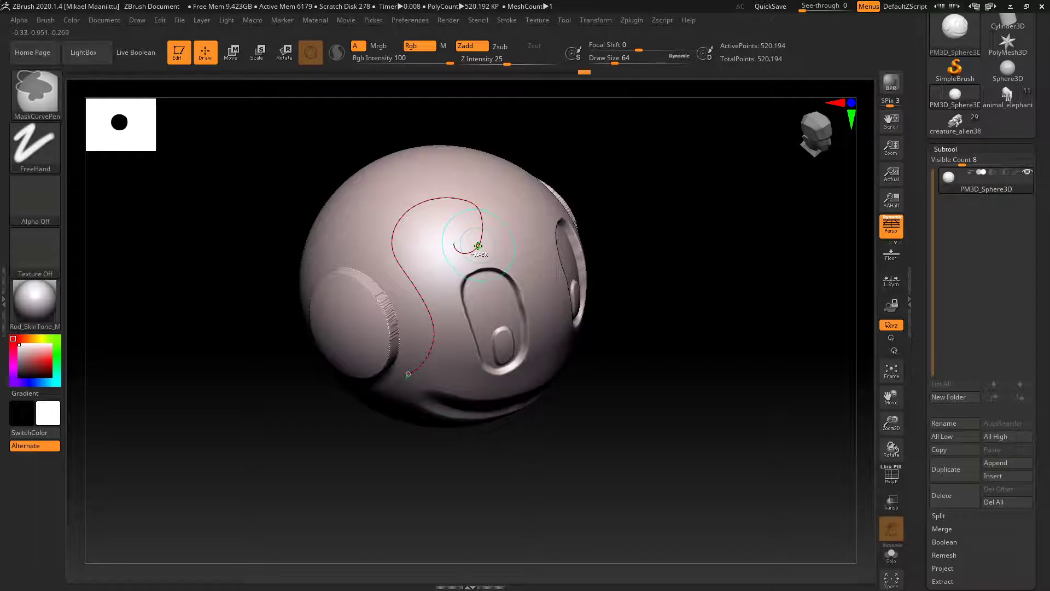
ctrl+drag(479, 247, 484, 251)
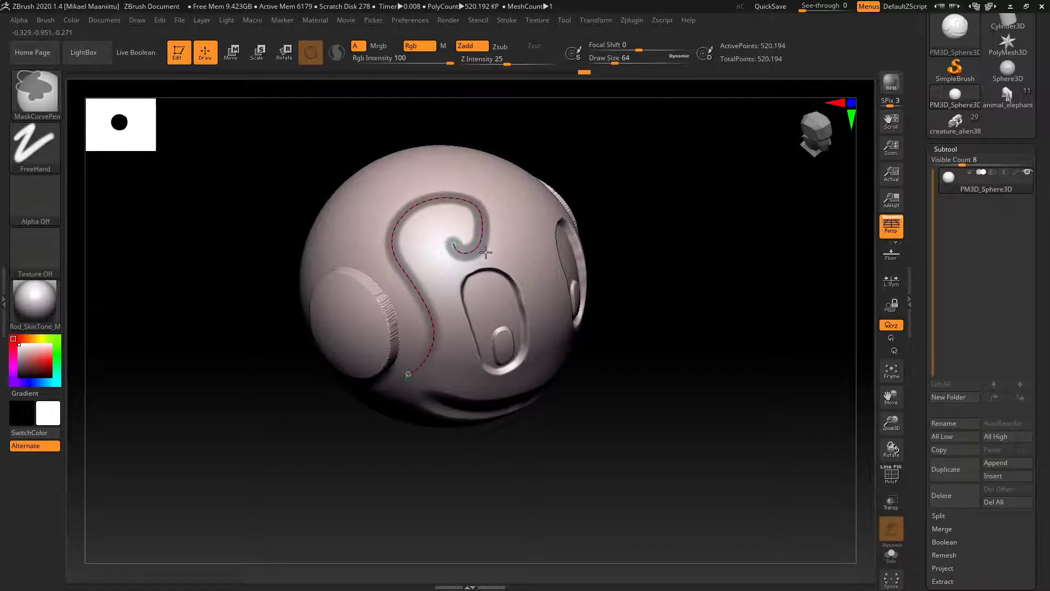
mouse_move(623, 347)
mouse_down()
mouse_move(649, 328)
mouse_move(632, 307)
mouse_move(625, 345)
mouse_up()
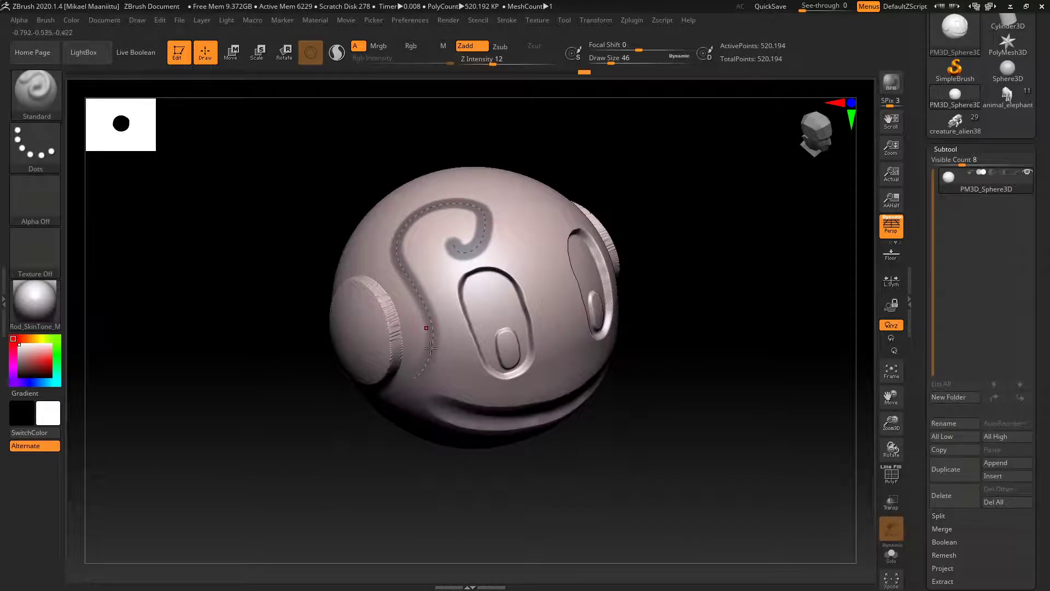
mouse_move(685, 372)
mouse_down()
mouse_move(696, 361)
mouse_move(678, 377)
mouse_up()
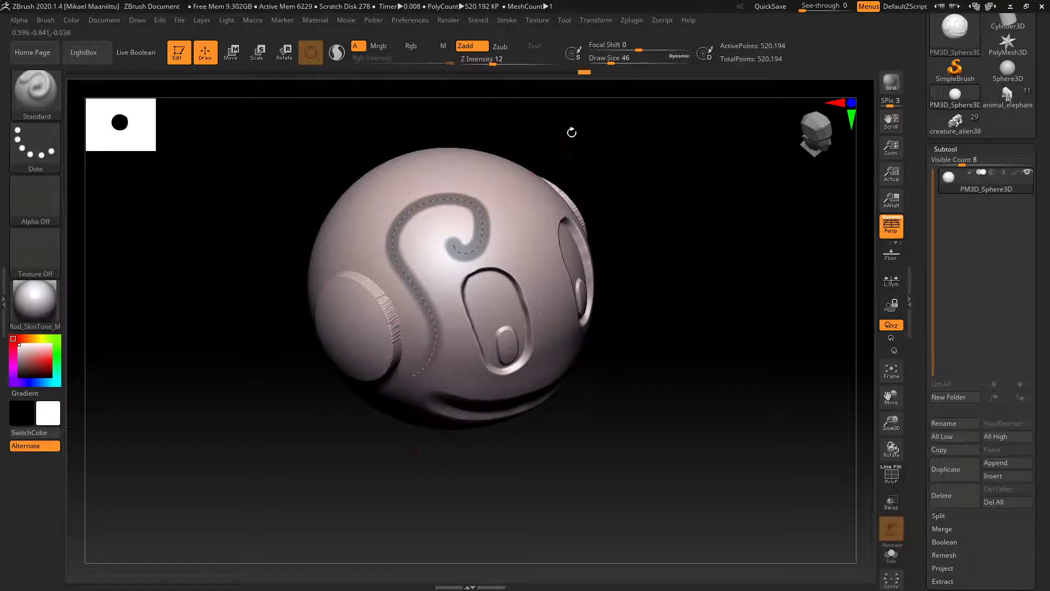
key(ctrl)
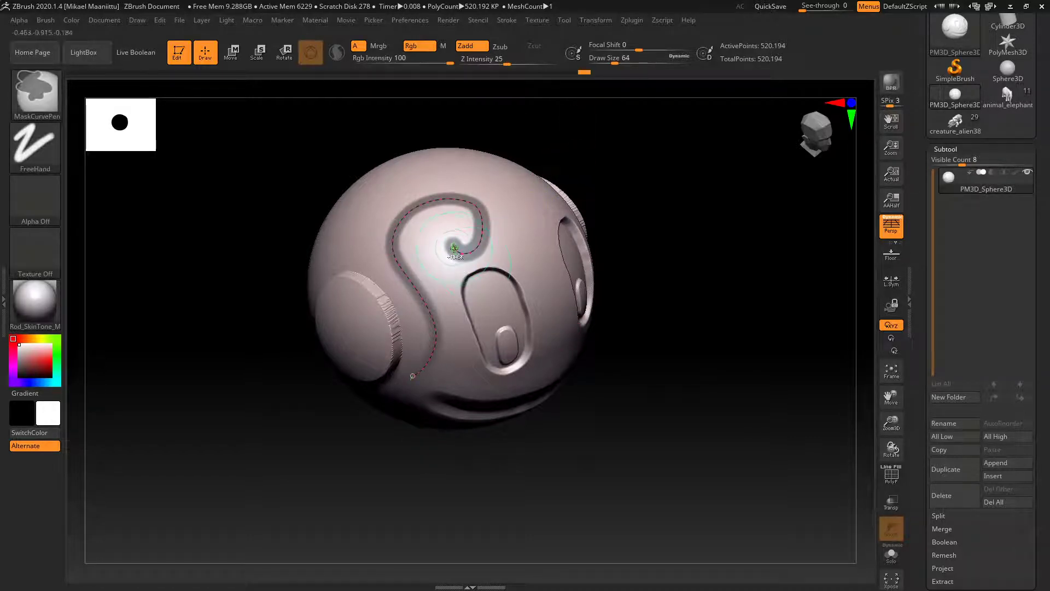
key(ctrl+z)
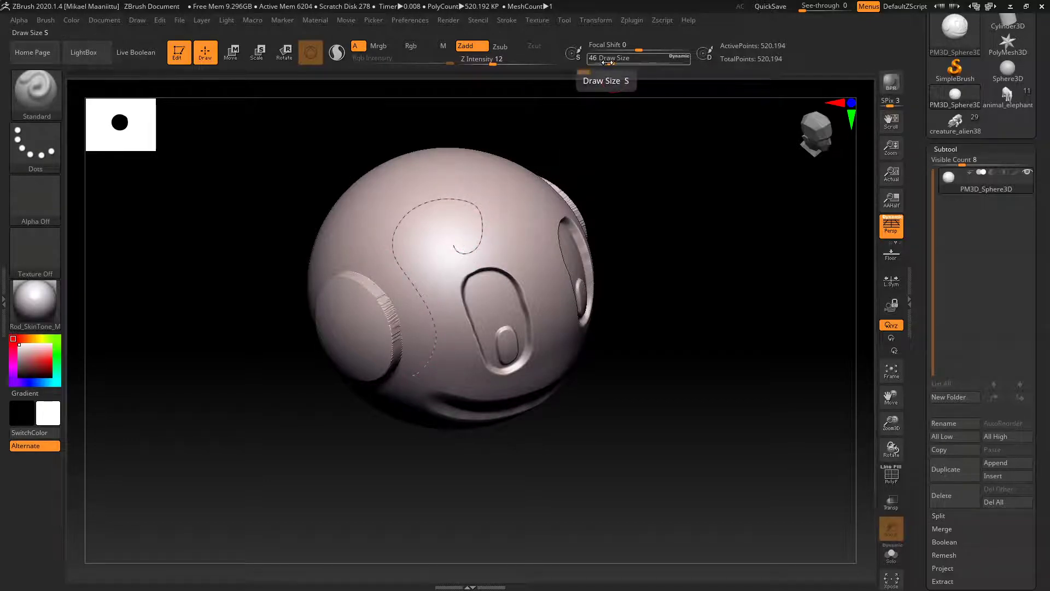
Set the Draw Size to 167, apply the mask along the same curve, and undo it
drag(610, 62, 630, 64)
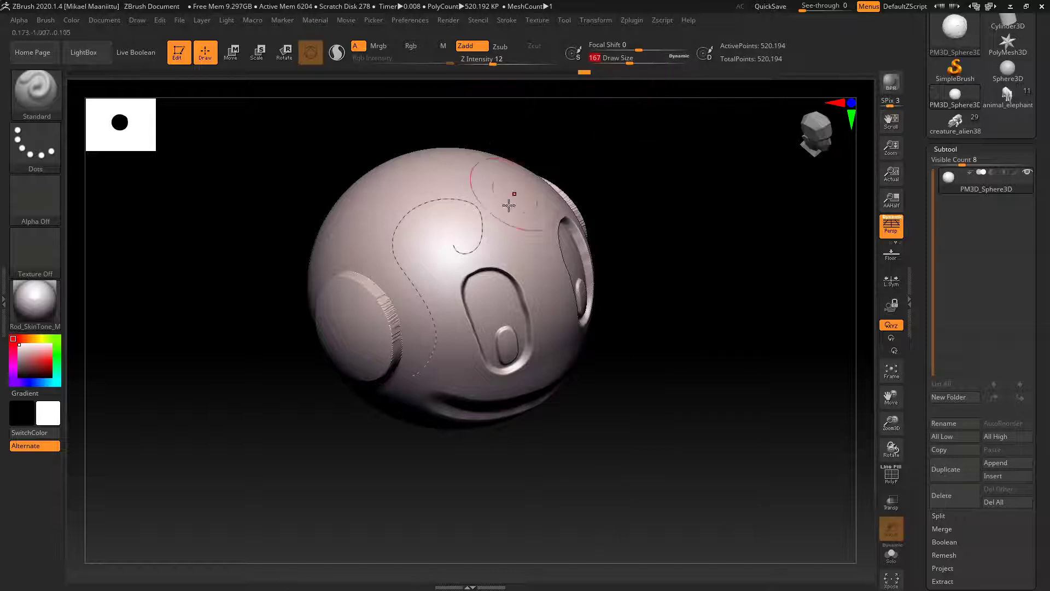
ctrl+click(487, 226)
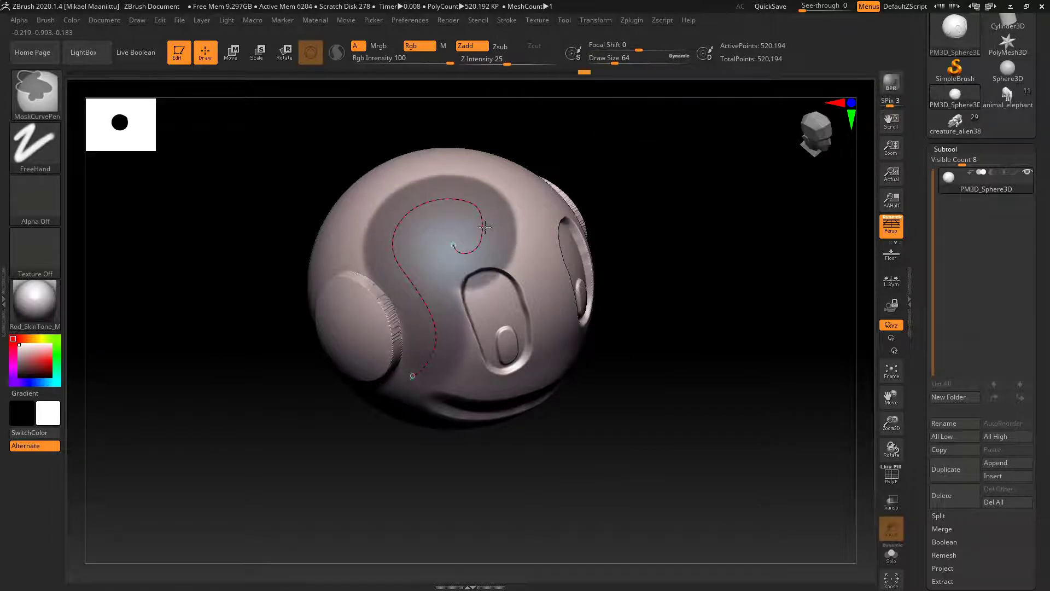
key(ctrl+z)
Set the Draw Size to 17 and apply a thin mask along the S-shaped curve
click(618, 62)
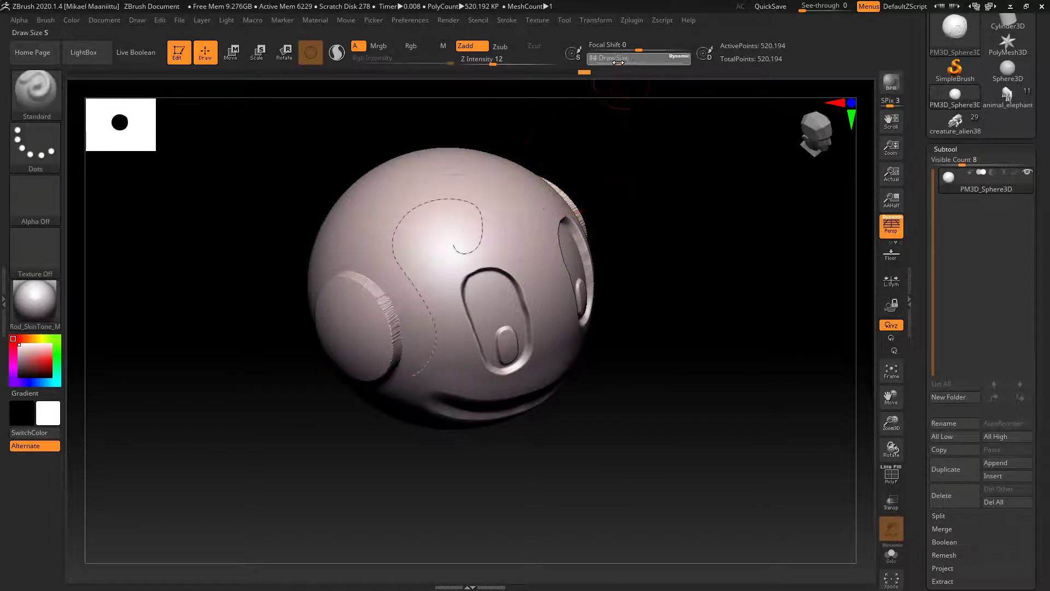
ctrl+click(484, 227)
ctrl+drag(483, 225, 432, 221)
mouse_move(540, 222)
ctrl+mouse_down()
mouse_move(476, 227)
mouse_move(493, 229)
ctrl+mouse_up()
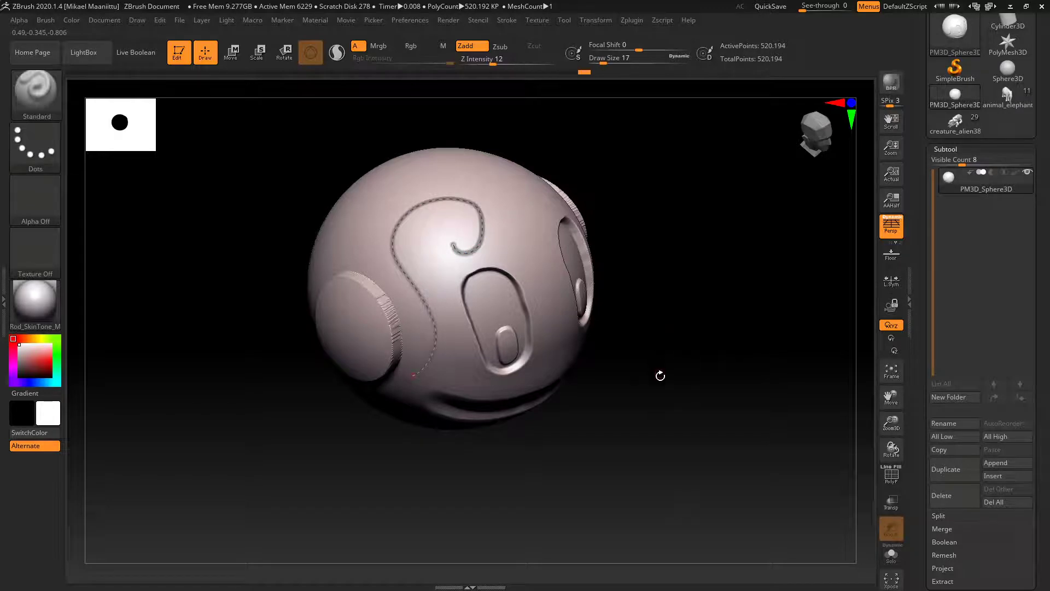
Invert the thin curve mask and undo the inversion
drag(660, 375, 657, 313)
drag(680, 370, 676, 358)
key(ctrl+z)
ctrl+click(678, 359)
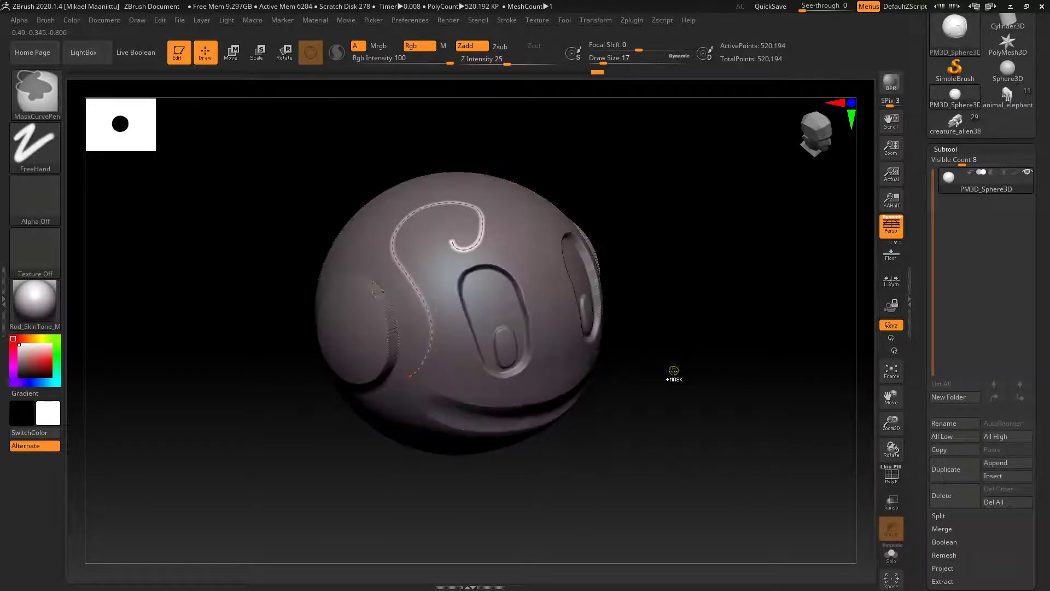
key(ctrl+z)
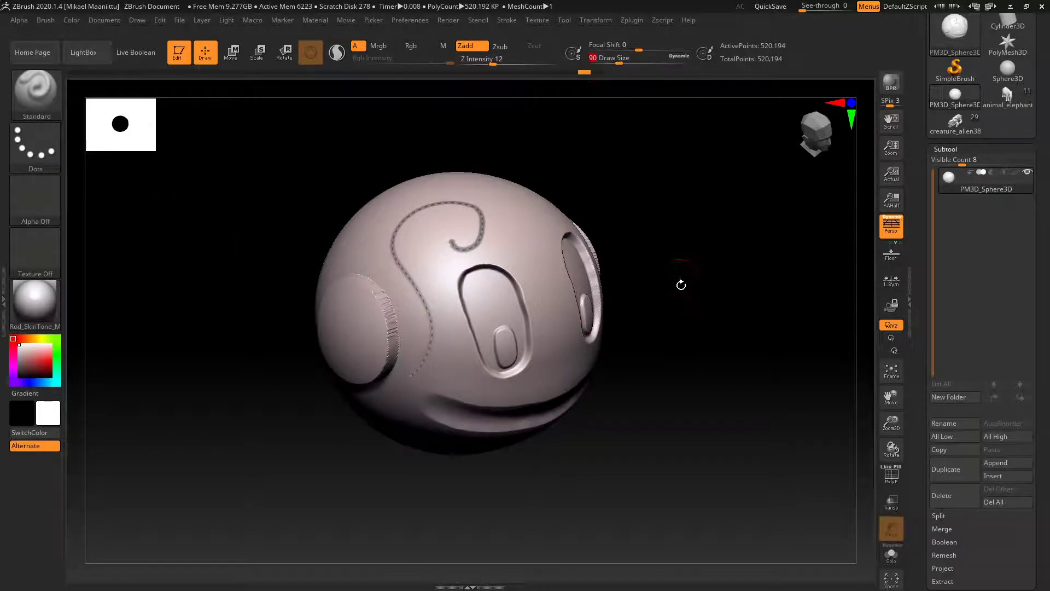
Try a wider mask along the curve with the Draw Size at 90, undo it, and dismiss the curve line
drag(679, 286, 674, 331)
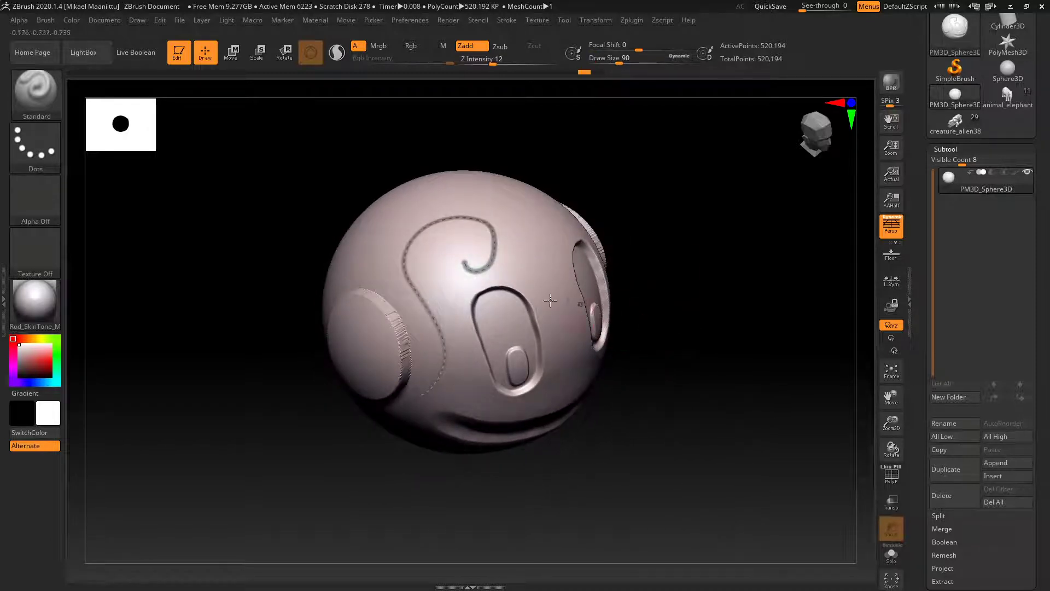
key(ctrl)
ctrl+click(464, 263)
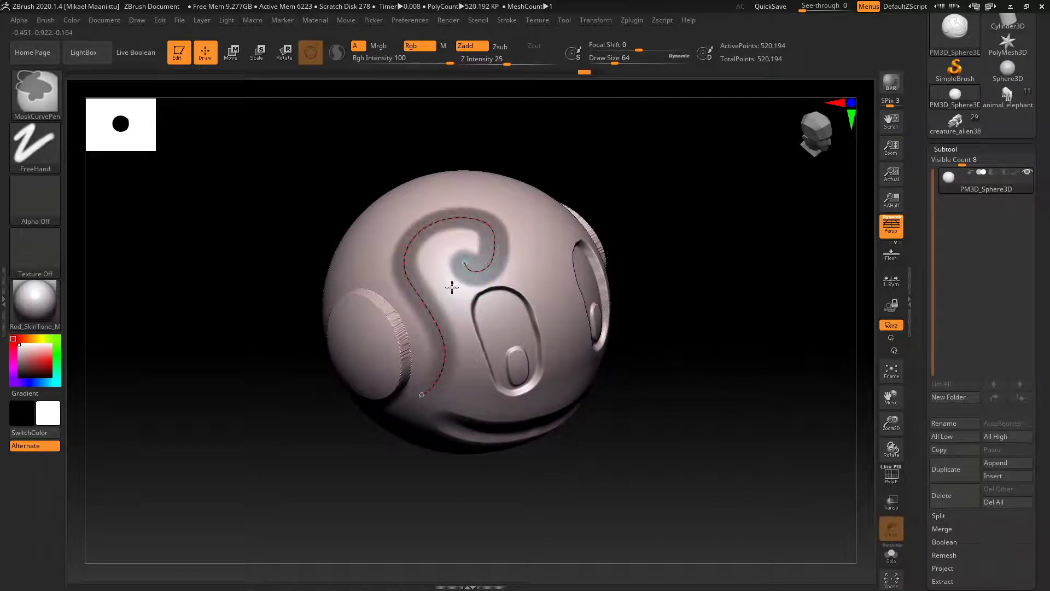
key(ctrl+z)
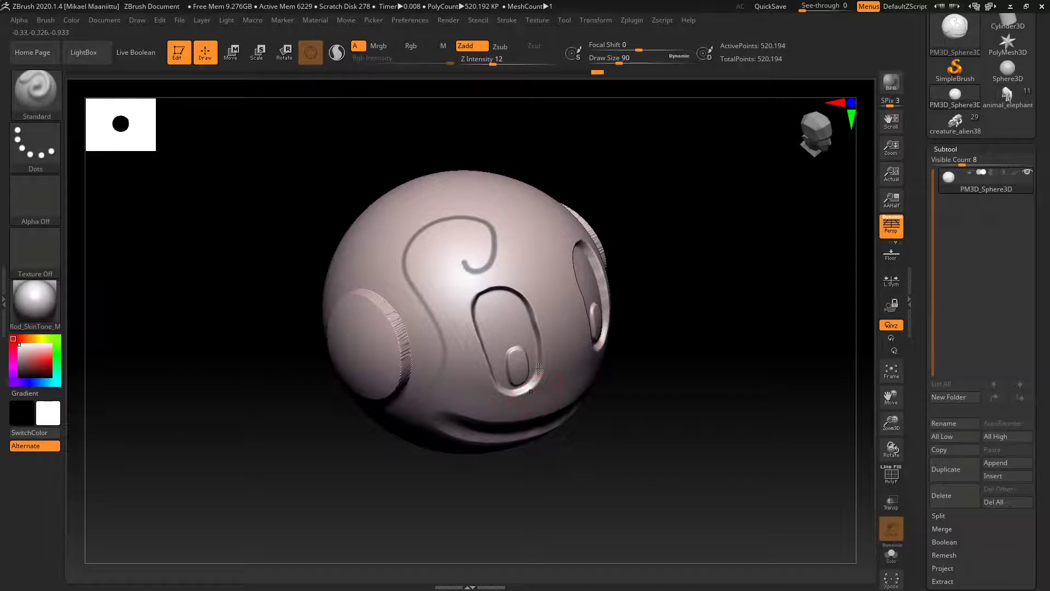
Invert the curve mask, raise the exposed swirl with the Standard brush at Draw Size 90, and clear the mask
mouse_move(654, 341)
mouse_down()
mouse_move(689, 335)
mouse_move(657, 373)
mouse_move(675, 331)
mouse_move(656, 342)
mouse_up()
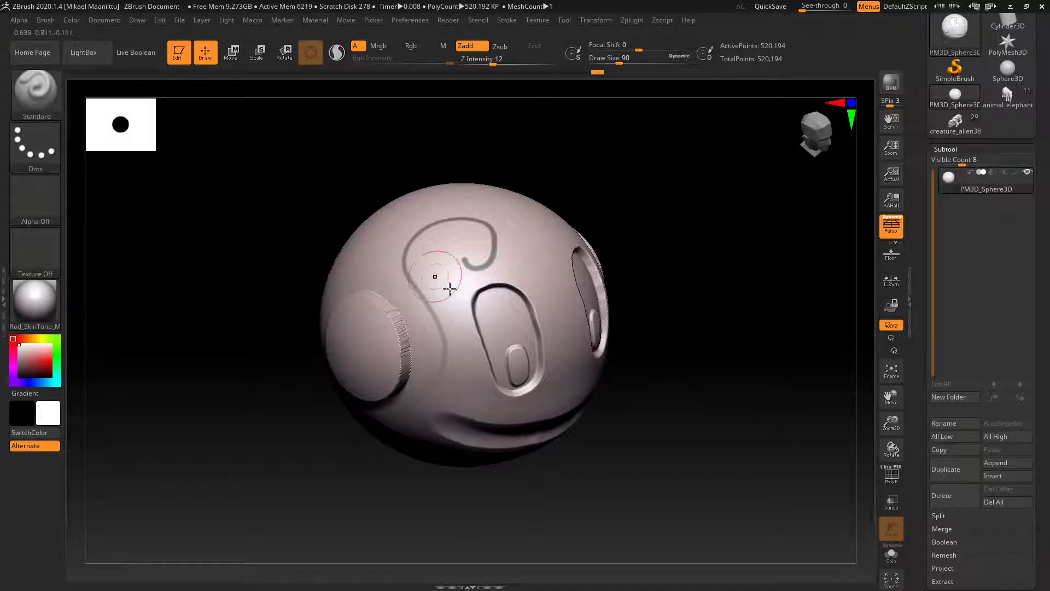
key(ctrl)
ctrl+drag(672, 176, 700, 222)
key(ctrl+z)
ctrl+click(646, 212)
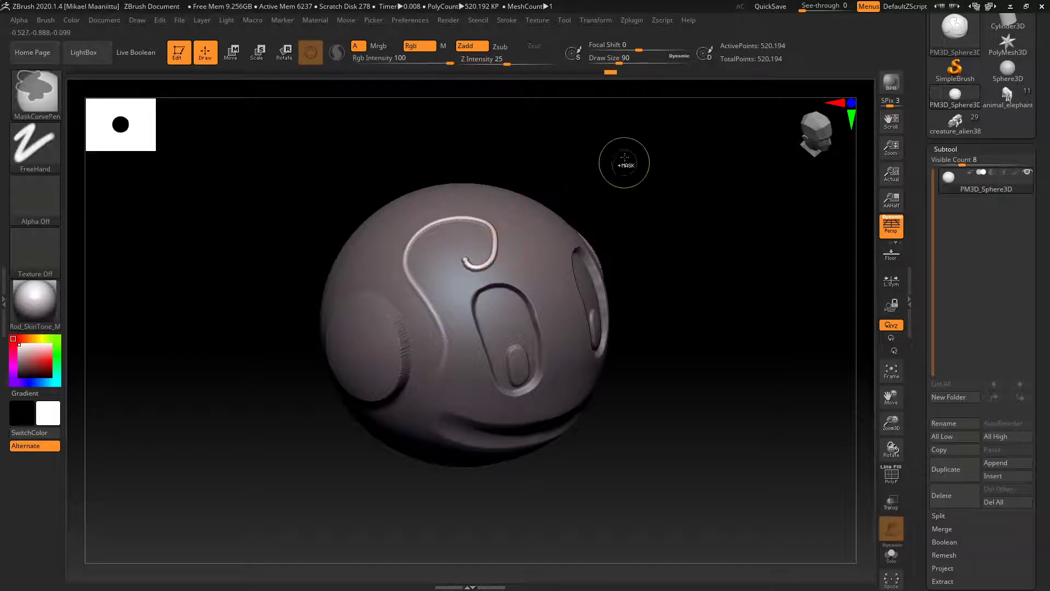
ctrl+drag(626, 164, 640, 179)
drag(696, 260, 694, 282)
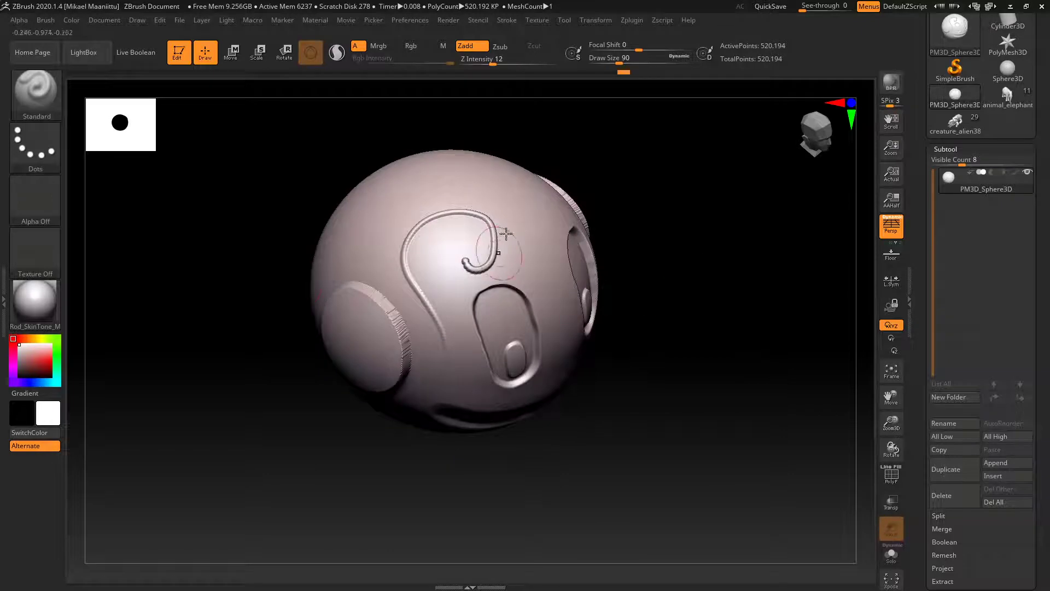
Set the Draw Size to 18 and undo the swirl sculpting and the curve mask
drag(616, 63, 602, 62)
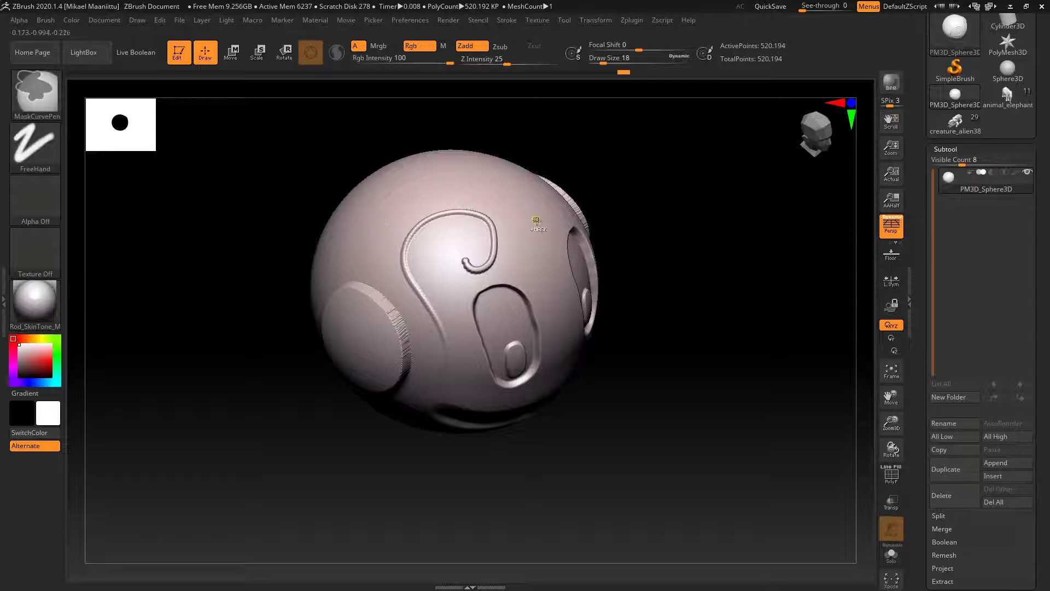
key(ctrl+z)
key(ctrl+z)
key(ctrl+z)
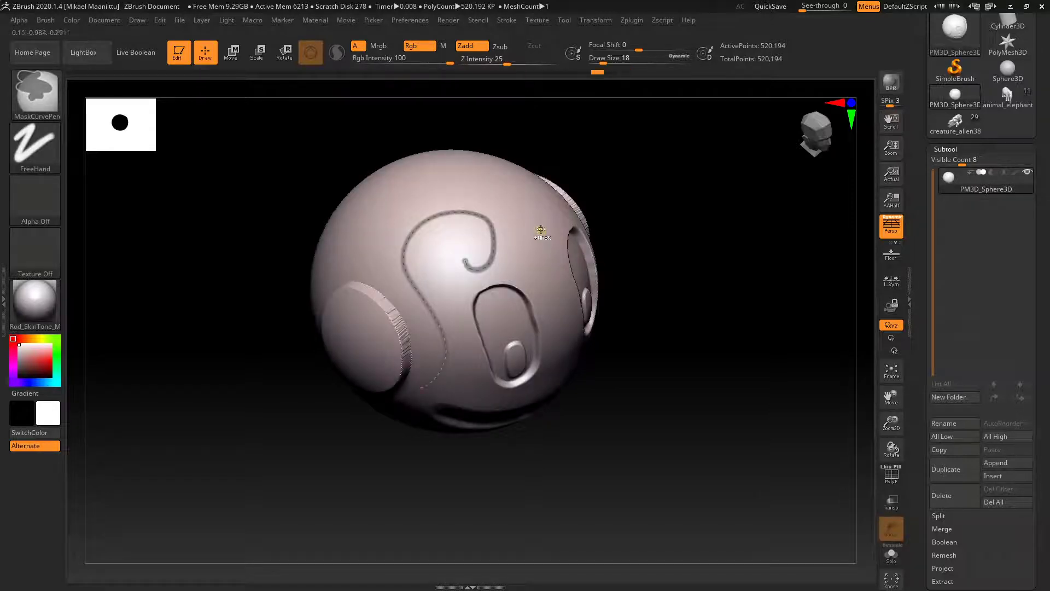
key(ctrl+z)
Set the Draw Size to 41 and make MaskCurve the active masking brush
drag(602, 66, 611, 66)
click(36, 90)
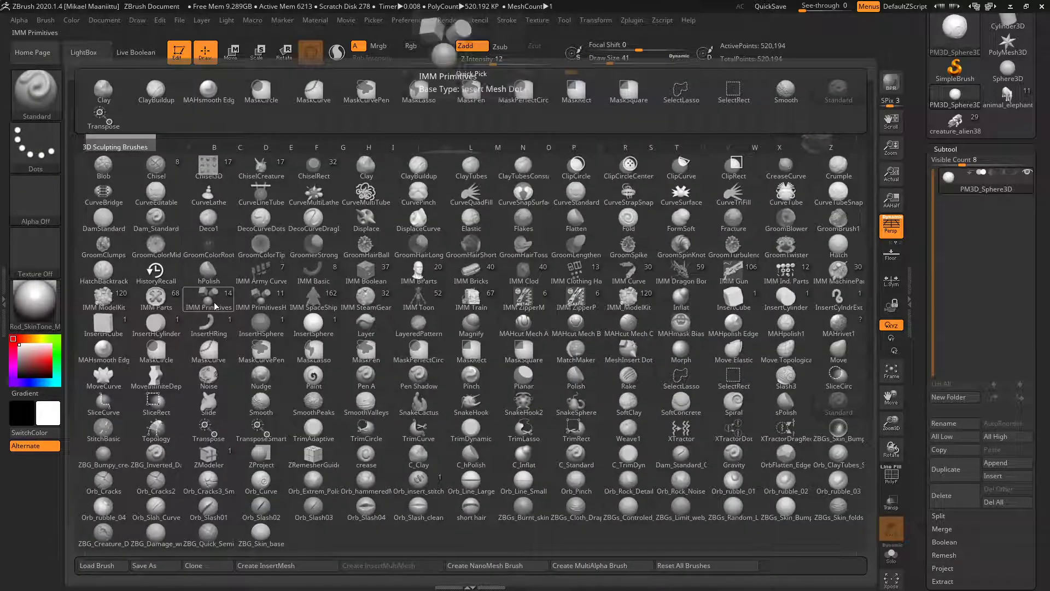
key(m)
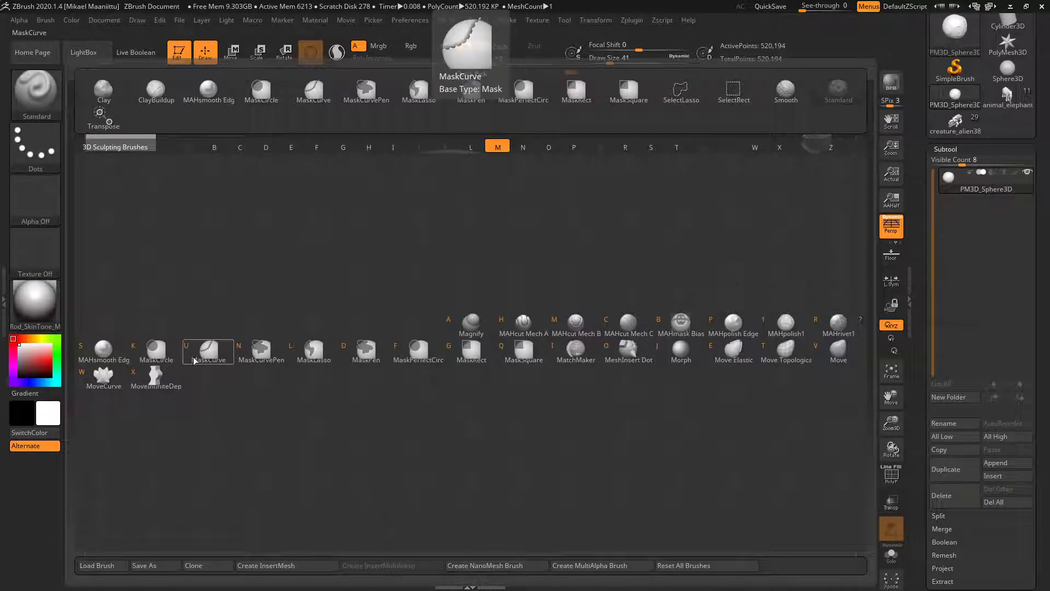
click(206, 359)
click(169, 377)
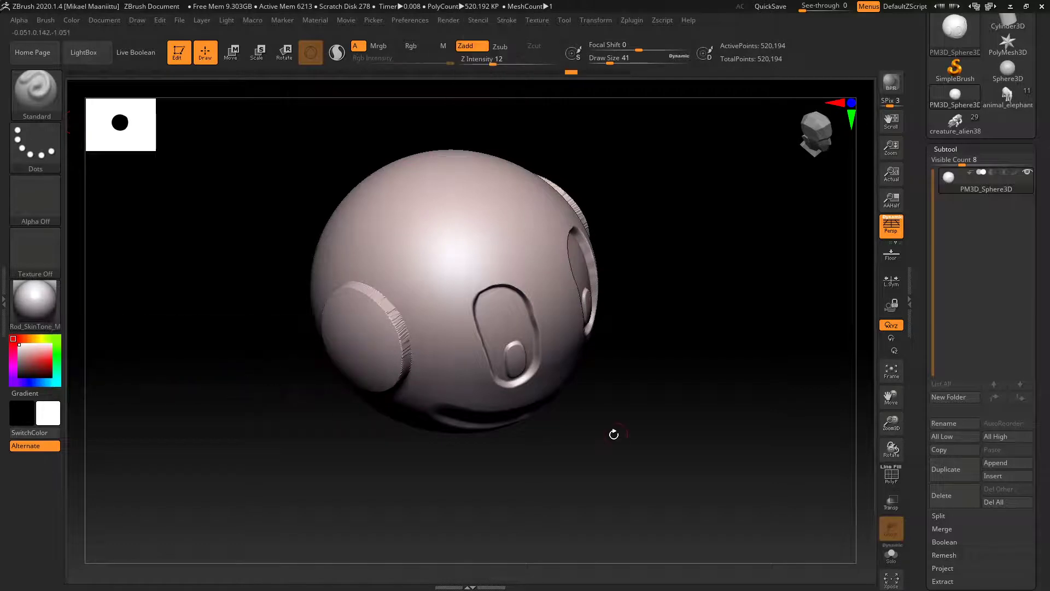
Mask the back and top of the head with a bent MaskCurve running up between ear and eye and across the forehead
mouse_move(609, 409)
mouse_down()
mouse_move(626, 336)
mouse_move(684, 363)
mouse_move(654, 408)
mouse_up()
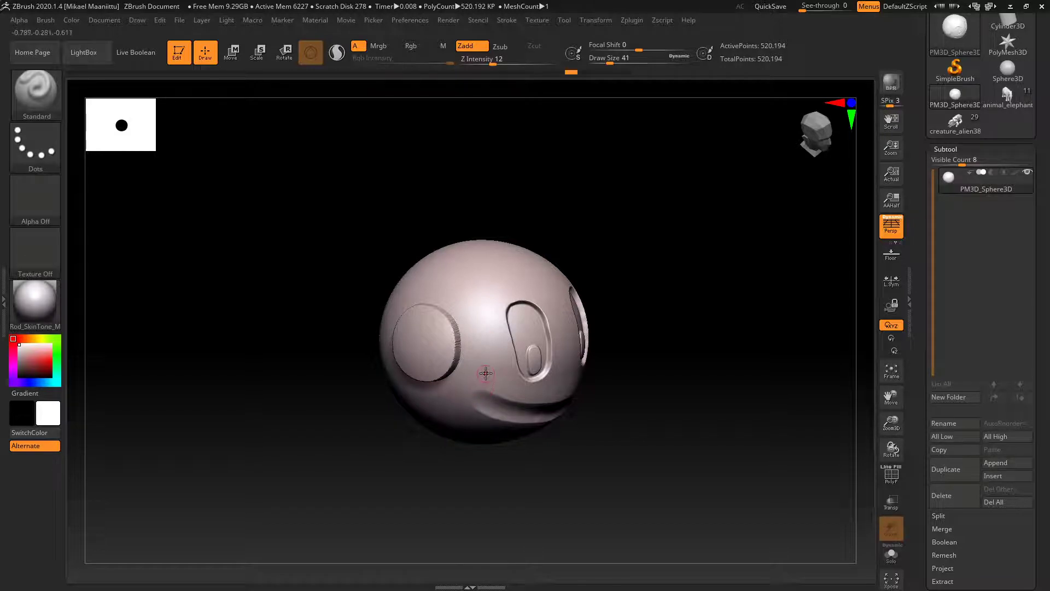
key(ctrl)
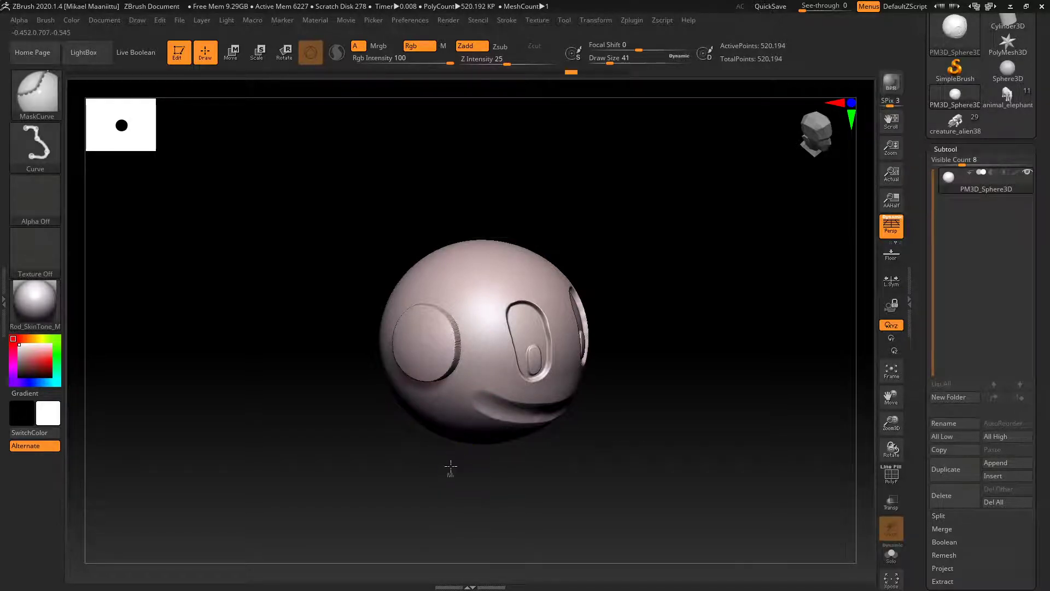
mouse_move(450, 469)
ctrl+mouse_down()
mouse_move(464, 334)
mouse_move(477, 281)
mouse_move(482, 295)
mouse_move(485, 287)
mouse_move(459, 230)
mouse_move(407, 247)
mouse_move(433, 311)
mouse_move(508, 273)
mouse_move(465, 366)
mouse_move(481, 351)
mouse_move(495, 288)
ctrl+mouse_up()
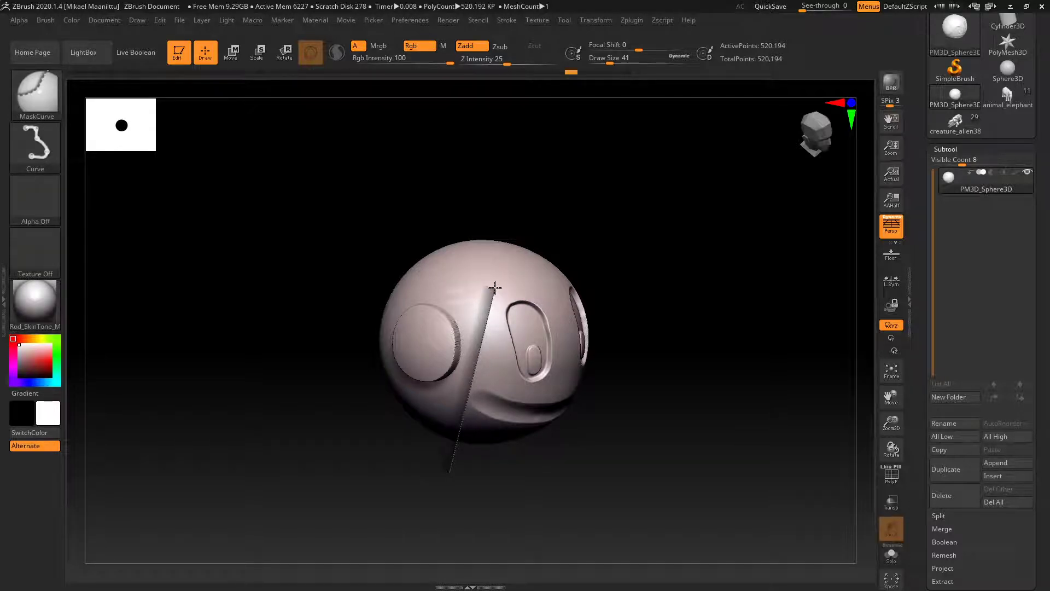
mouse_move(495, 288)
ctrl+mouse_down()
mouse_move(545, 256)
mouse_move(562, 264)
mouse_move(553, 275)
ctrl+mouse_up()
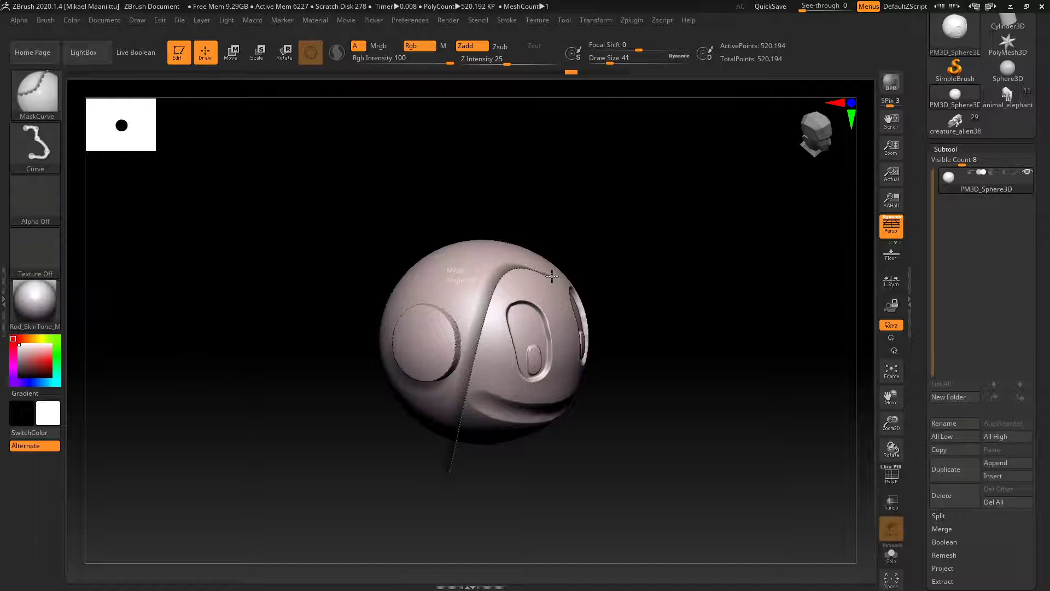
mouse_move(554, 291)
ctrl+mouse_down()
mouse_move(612, 304)
mouse_move(597, 313)
mouse_move(619, 281)
mouse_move(612, 244)
mouse_move(589, 232)
mouse_move(605, 243)
mouse_move(581, 258)
mouse_move(609, 253)
mouse_move(589, 255)
ctrl+mouse_up()
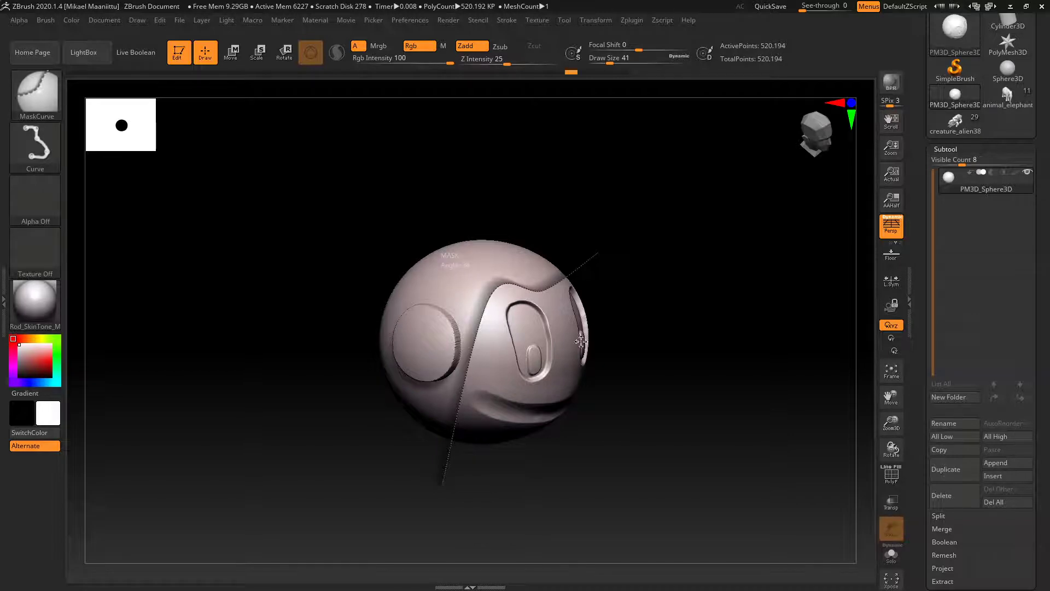
ctrl+drag(581, 341, 586, 369)
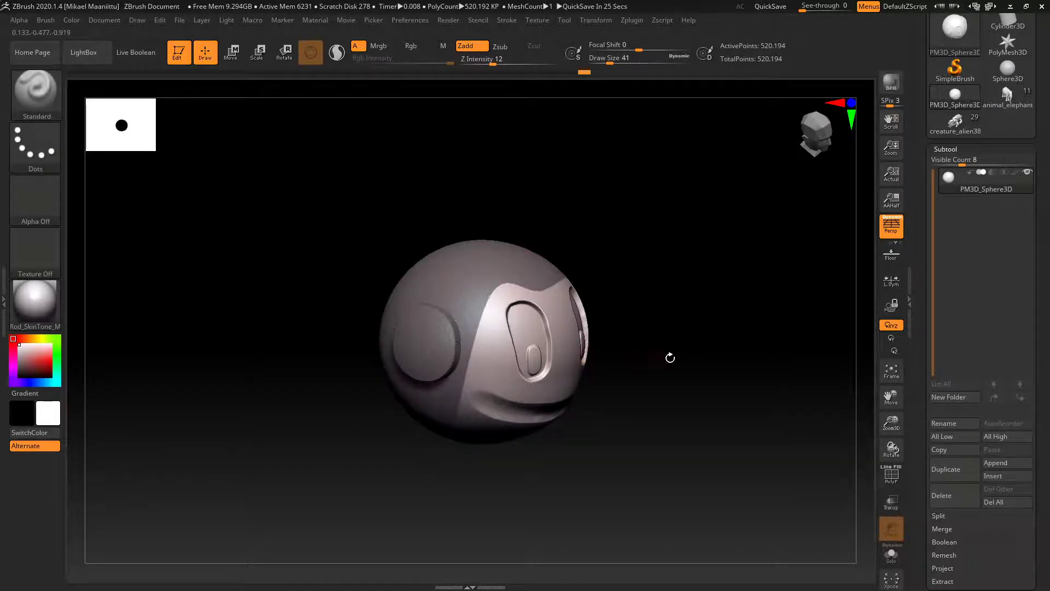
Extend the mask over the upper face with a second MaskCurve from below the jaw across the eye, and undo the masking
drag(668, 356, 710, 328)
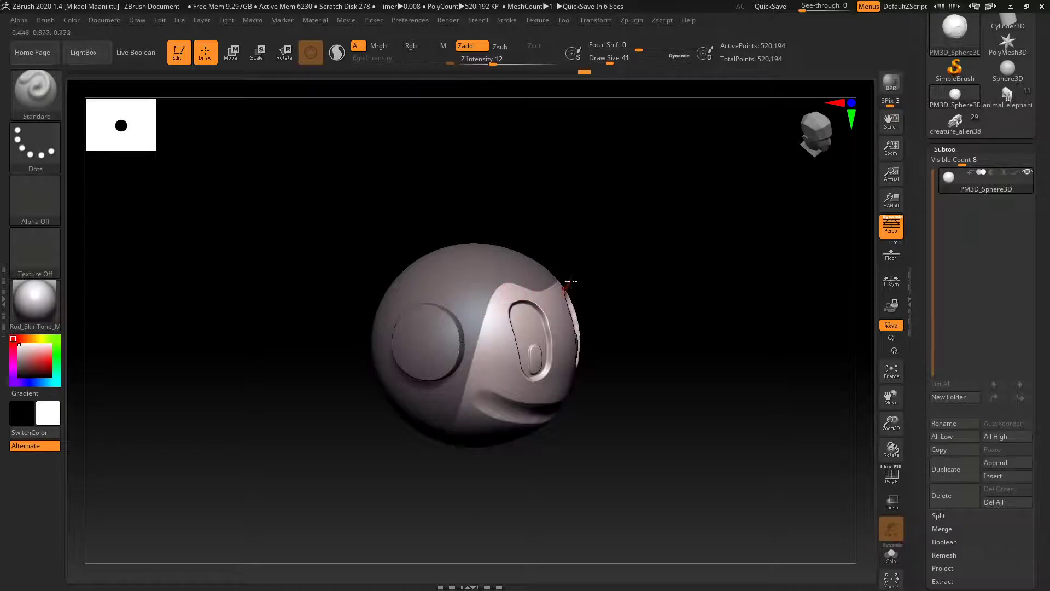
mouse_move(407, 485)
ctrl+mouse_down()
mouse_move(516, 330)
mouse_move(553, 331)
mouse_move(598, 370)
mouse_move(694, 237)
mouse_move(683, 264)
ctrl+mouse_up()
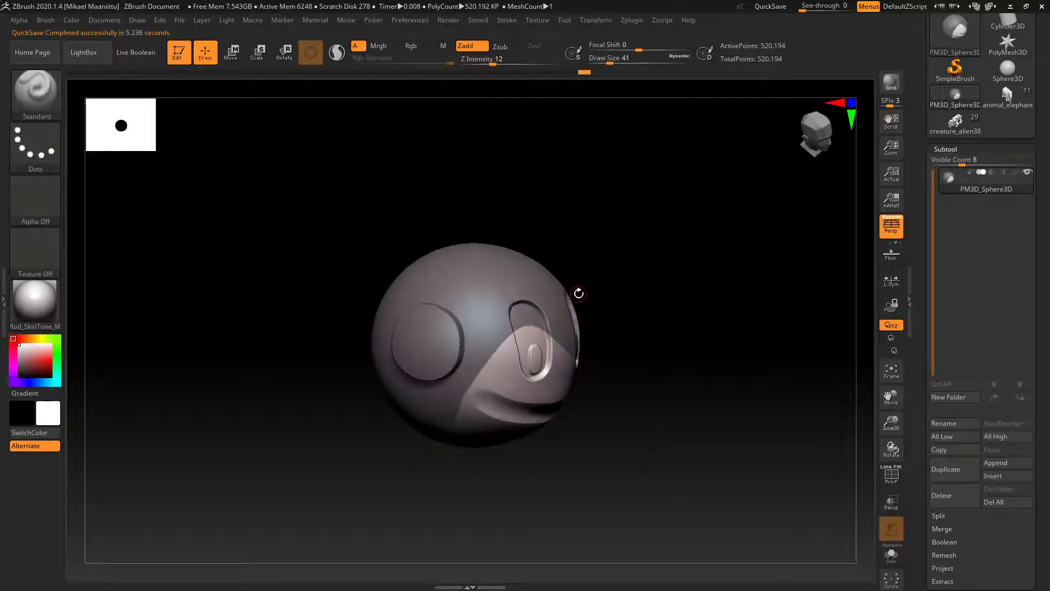
key(ctrl+z)
key(ctrl+z)
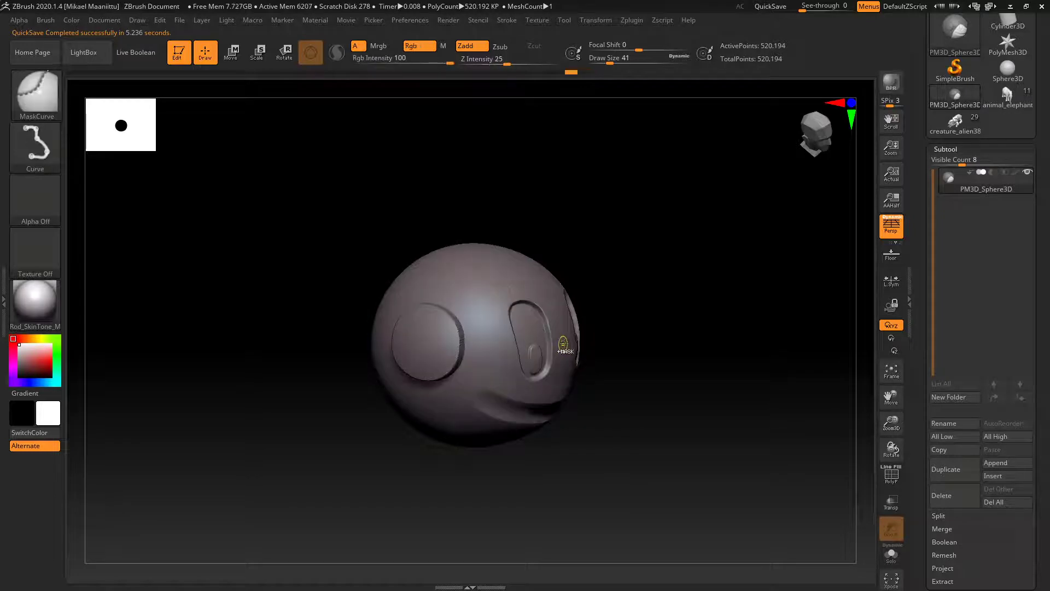
Step back through the earlier masking changes and clear the mask left on the top of the head
key(ctrl+z)
key(ctrl+z)
key(ctrl+z)
key(ctrl+z)
key(ctrl+z)
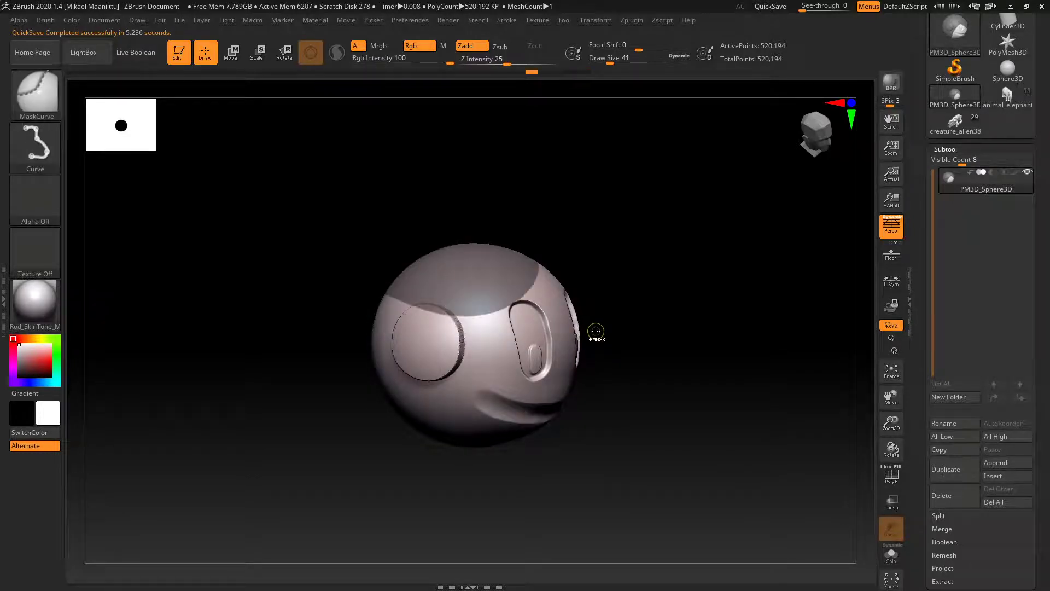
ctrl+click(596, 331)
drag(660, 354, 655, 337)
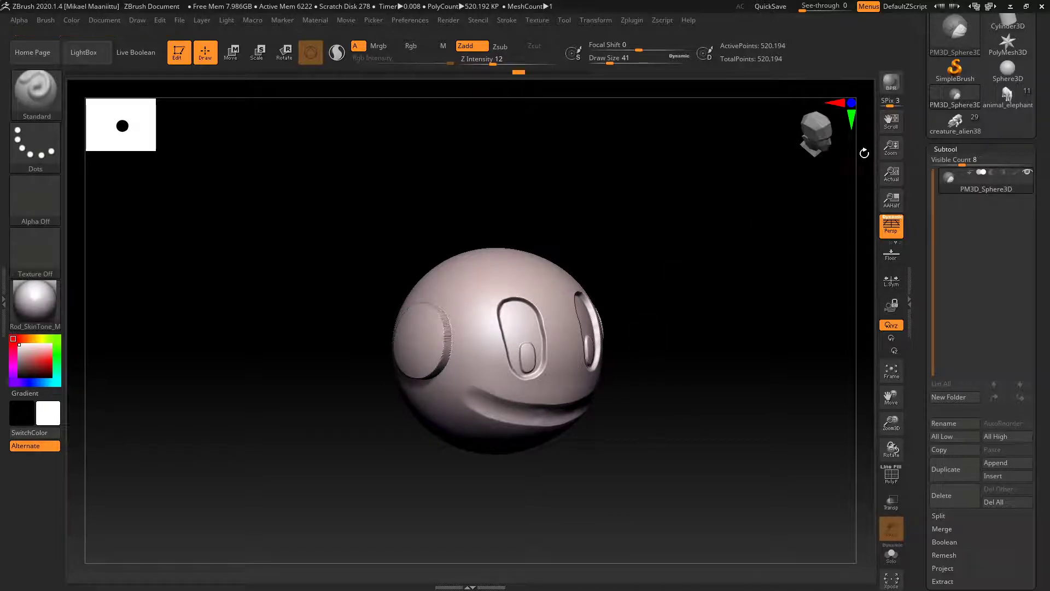
Switch to the animal_elephant model, frame it whole, and bring its head and trunk into close side view
mouse_move(999, 102)
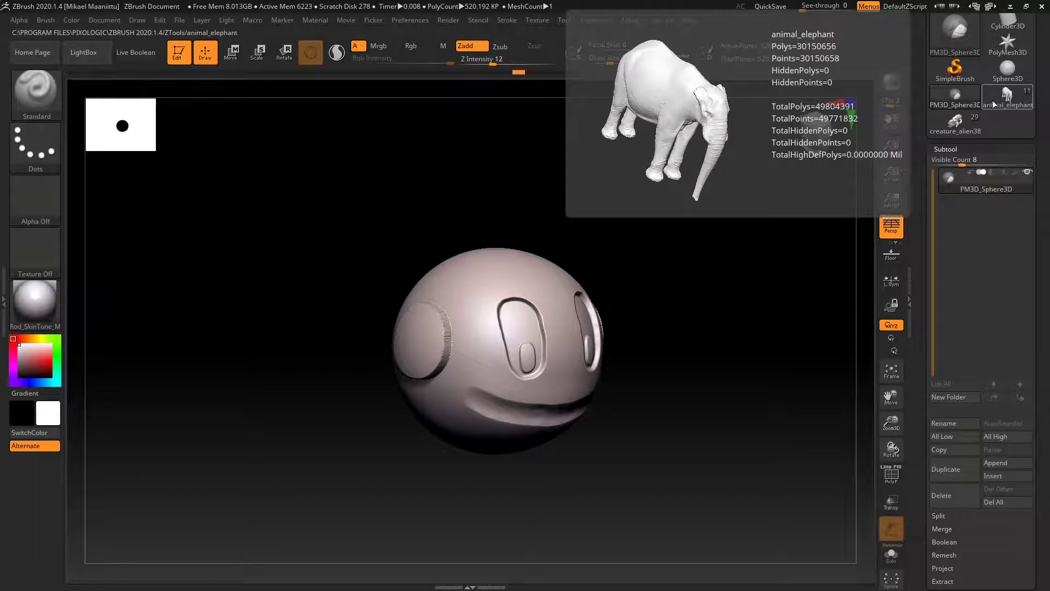
click(991, 102)
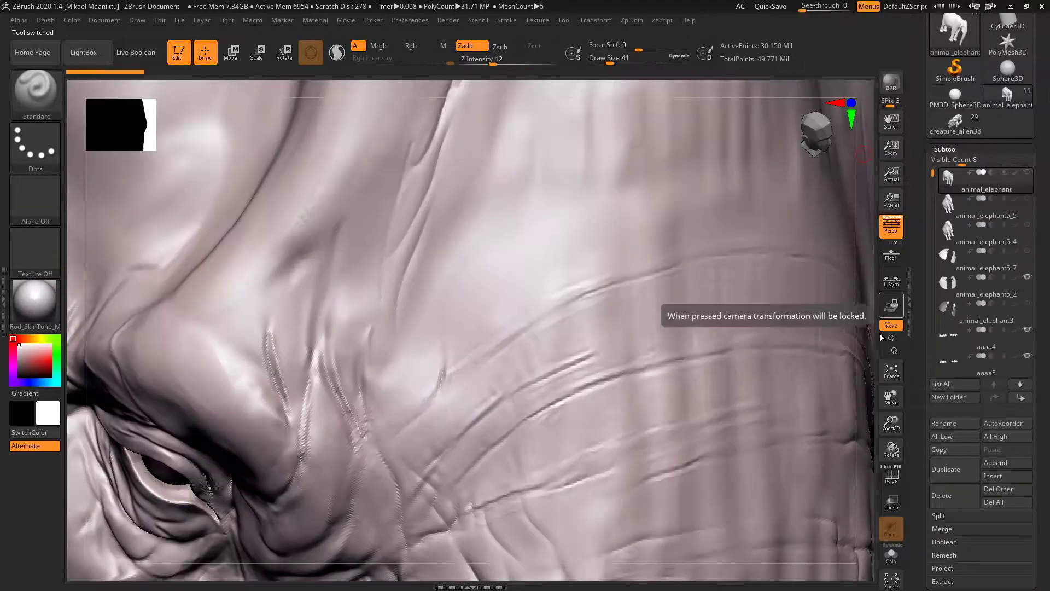
click(887, 374)
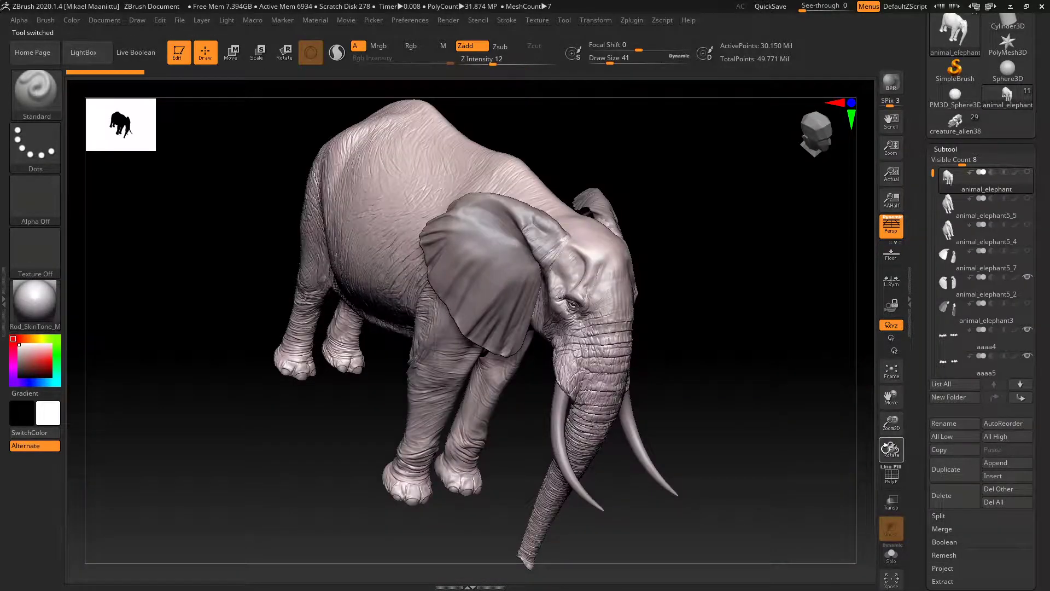
mouse_move(891, 446)
mouse_down()
mouse_move(891, 422)
mouse_move(893, 449)
mouse_up()
drag(891, 396, 884, 376)
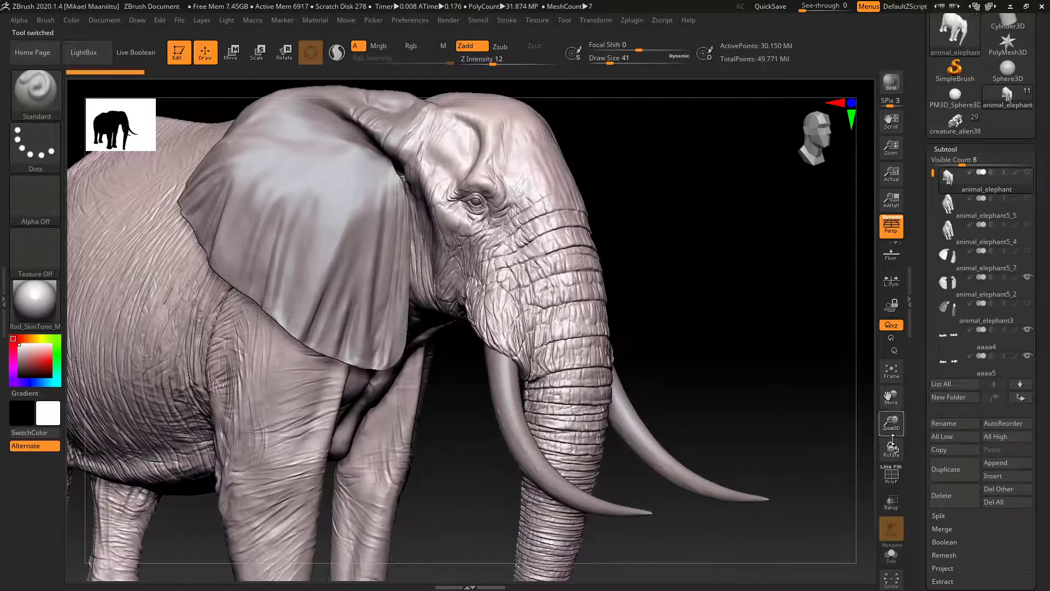
drag(892, 447, 887, 422)
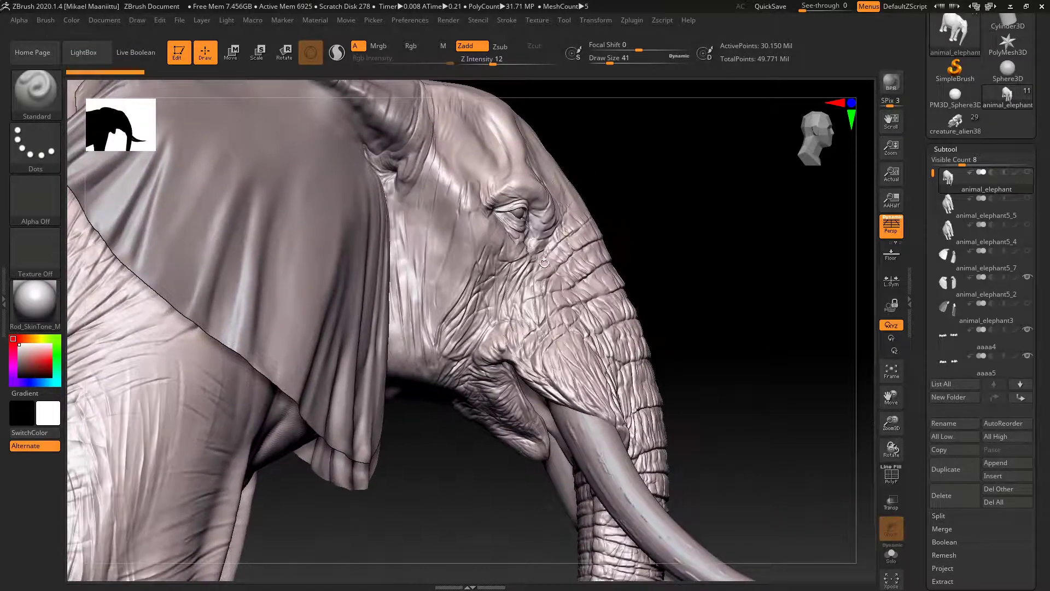
Activate Move mode on the elephant and turn off the Gizmo 3D so the Transpose line is used instead
click(230, 53)
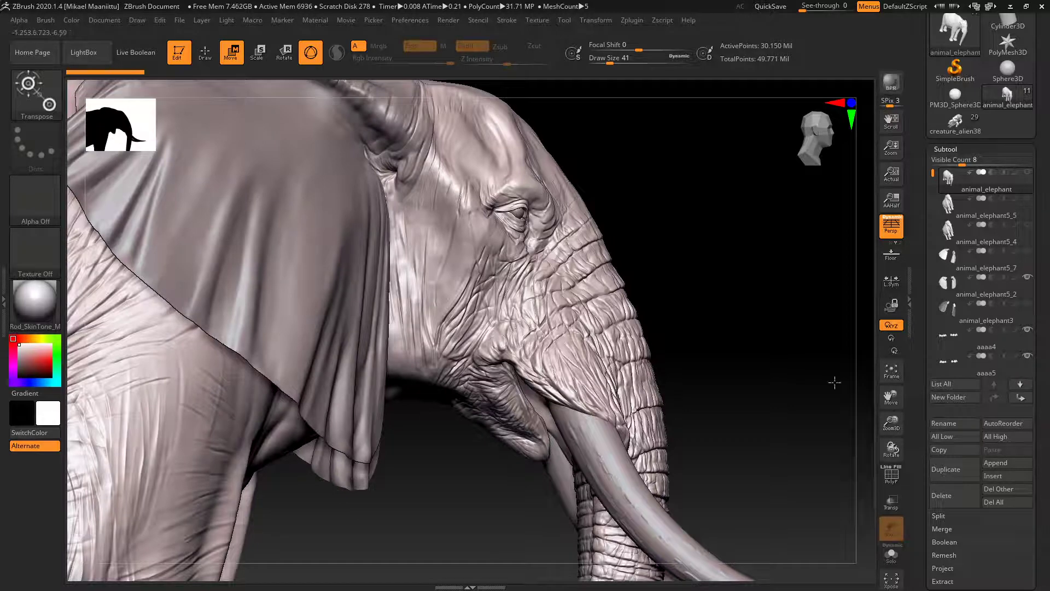
click(892, 370)
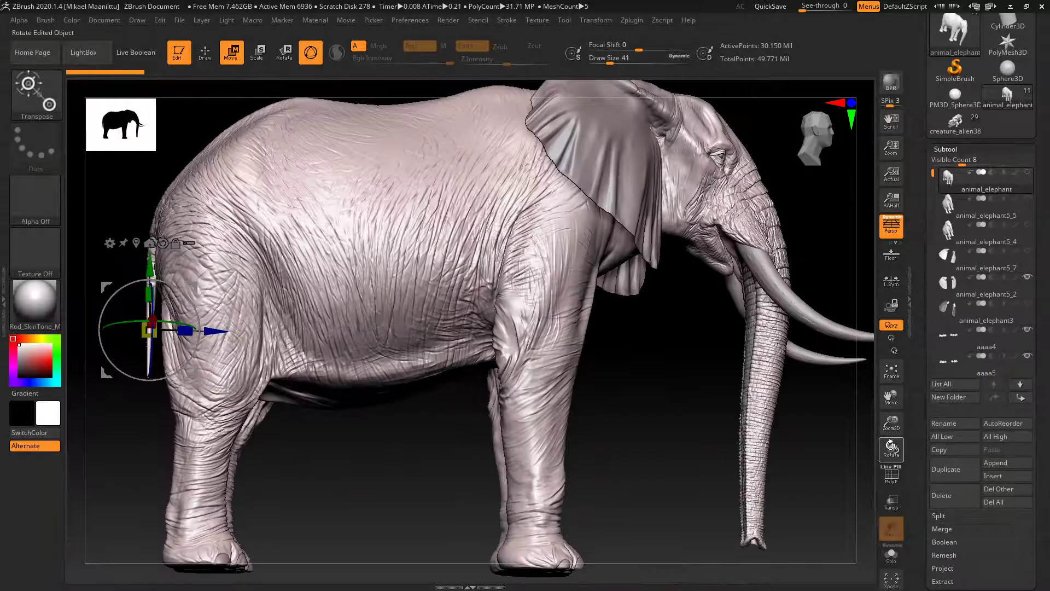
drag(892, 447, 874, 444)
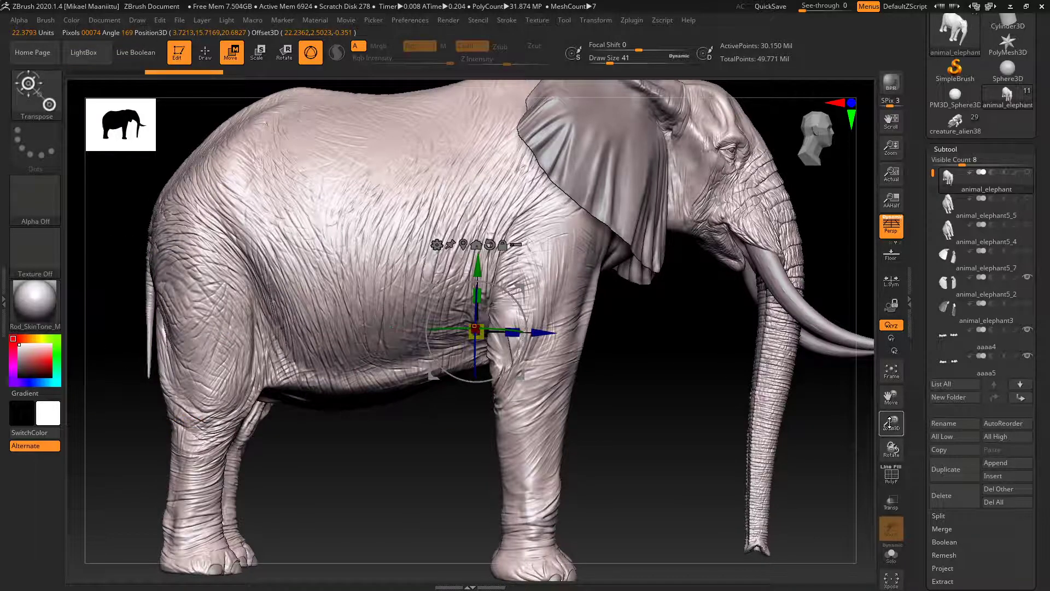
drag(891, 423, 838, 459)
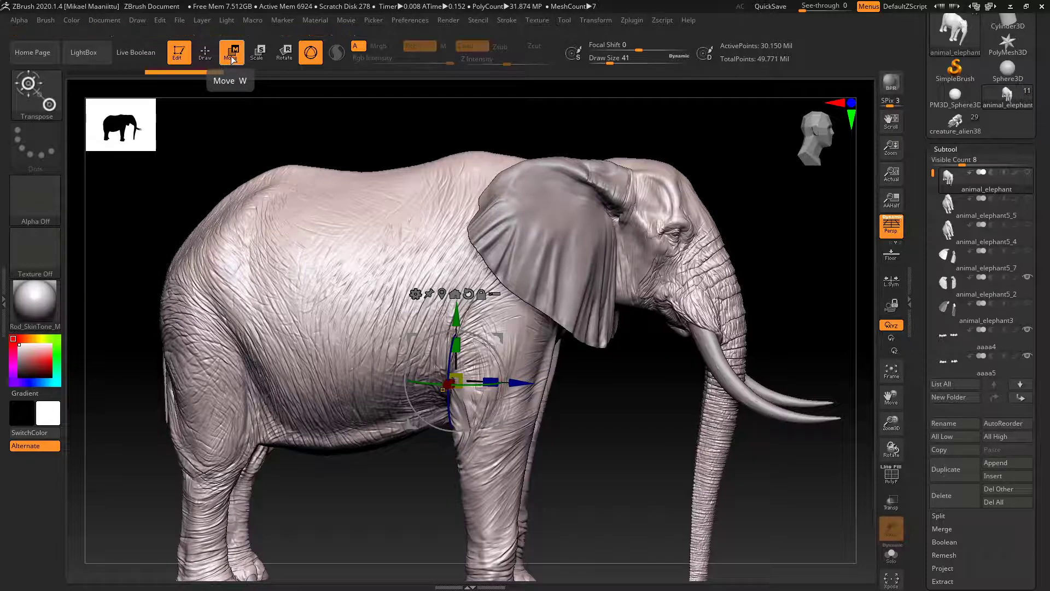
drag(891, 448, 893, 463)
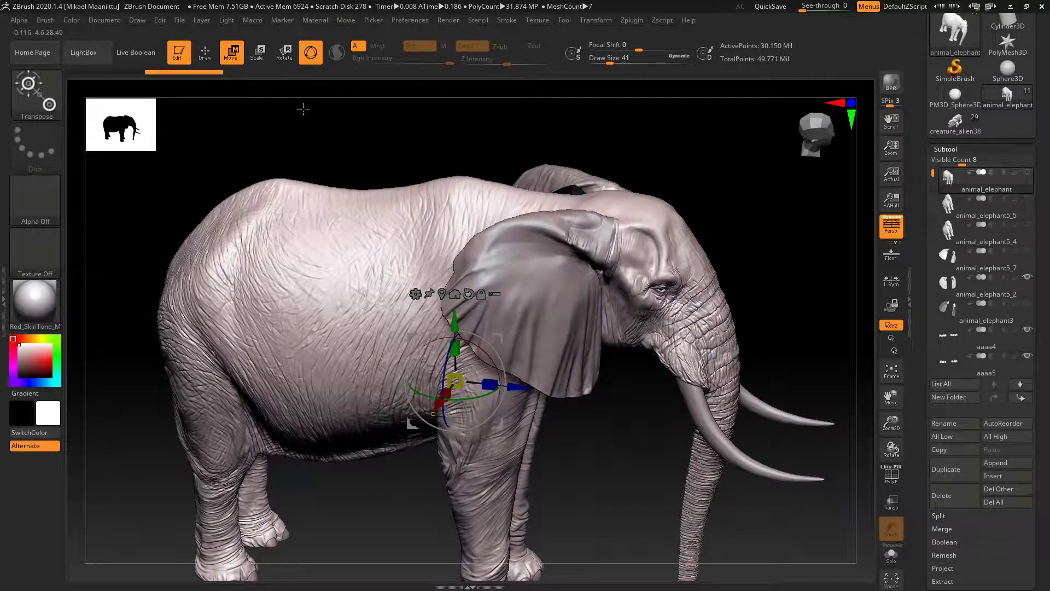
click(310, 58)
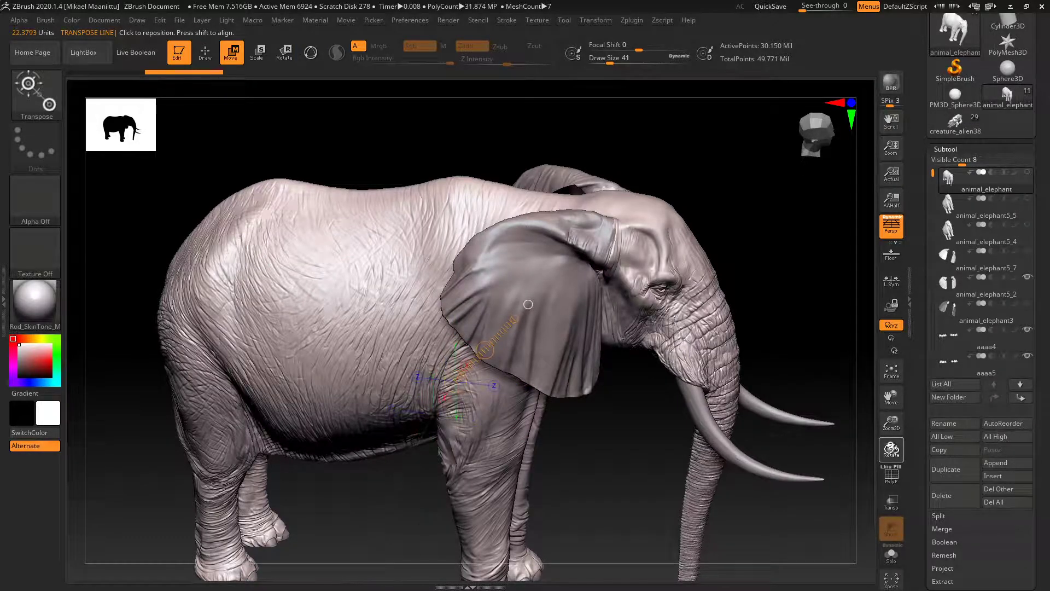
Draw trial Transpose lines over the elephant's cheek, upper trunk and forehead
drag(891, 450, 893, 446)
drag(891, 448, 877, 457)
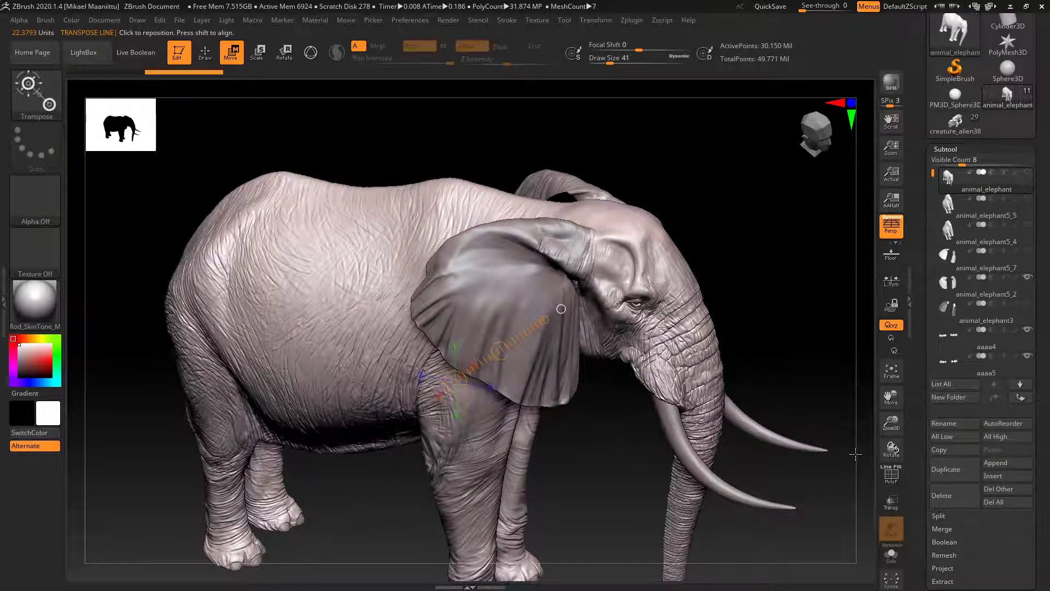
drag(629, 339, 663, 403)
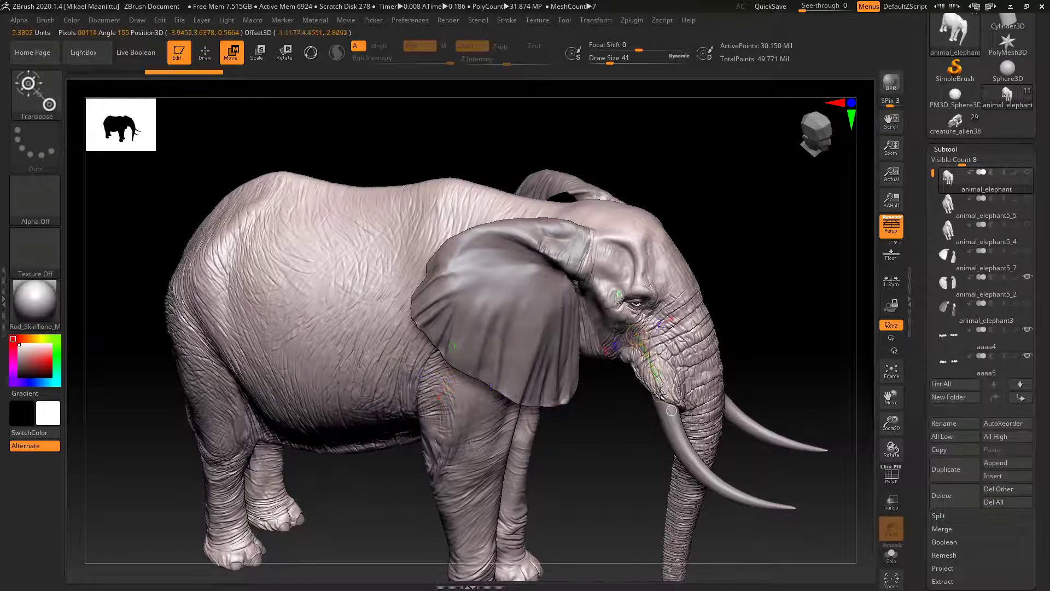
drag(677, 322, 706, 352)
mouse_move(642, 234)
mouse_down()
mouse_move(675, 257)
mouse_move(706, 311)
mouse_up()
Draw a Transpose line about 4.9 units long from the corner of the mouth to the tip of the lower jaw
drag(892, 449, 881, 516)
drag(893, 400, 831, 256)
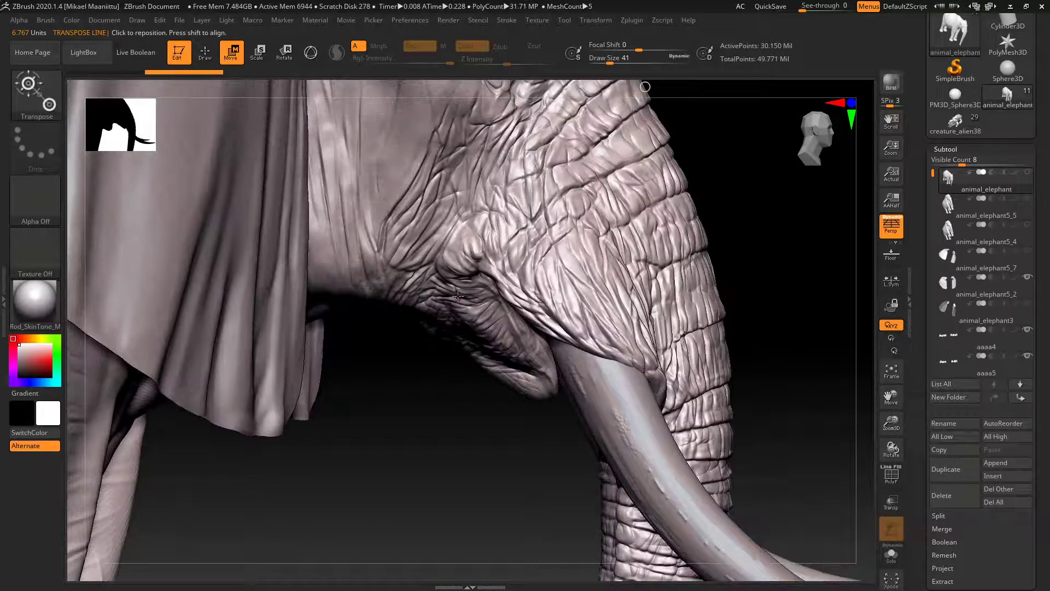
drag(457, 296, 546, 395)
drag(540, 149, 555, 329)
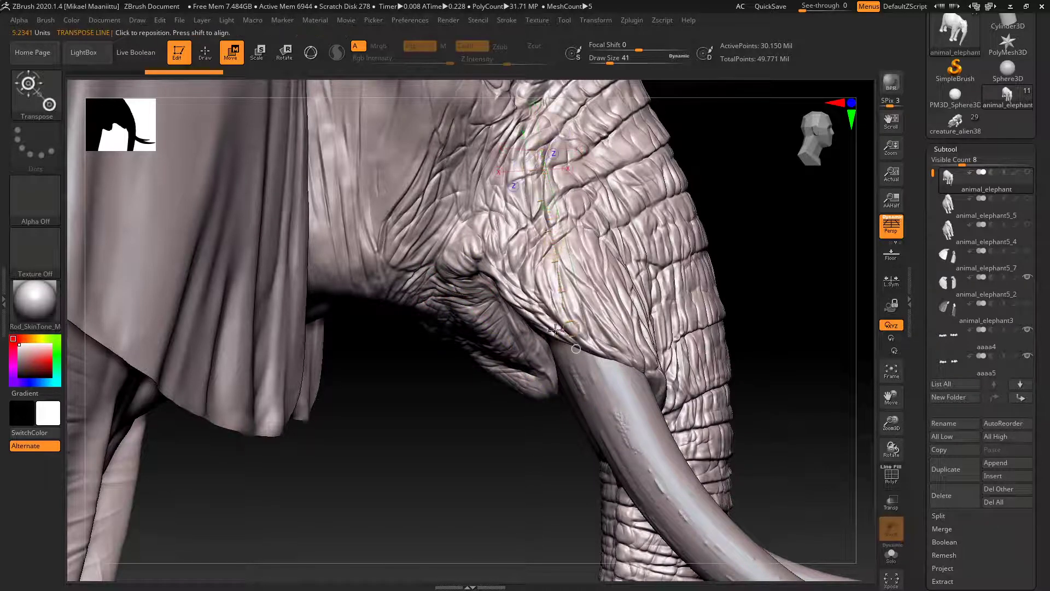
drag(446, 285, 544, 391)
drag(893, 452, 898, 427)
drag(525, 162, 590, 319)
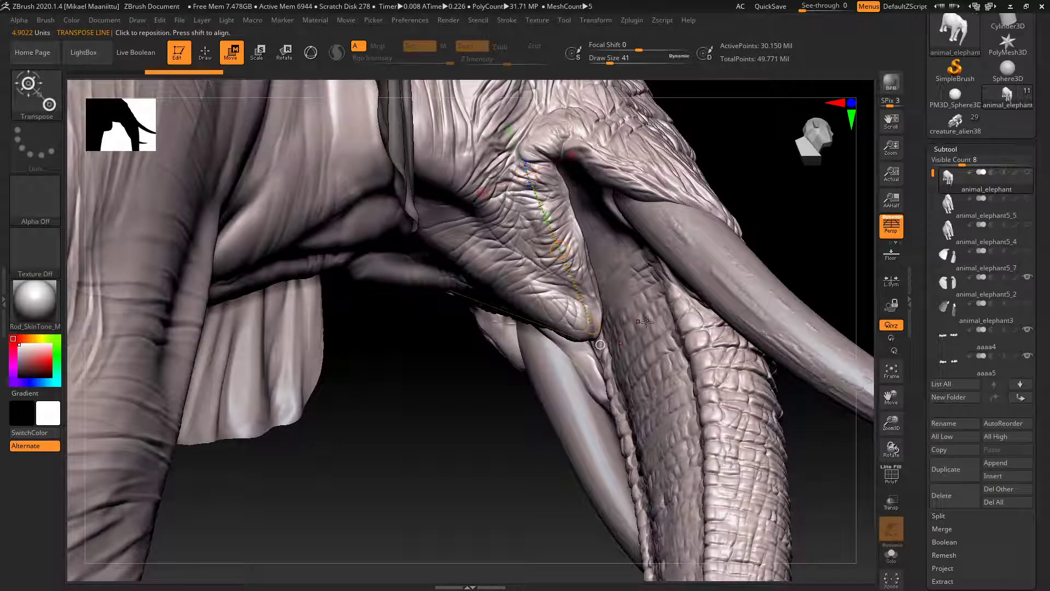
drag(891, 451, 826, 424)
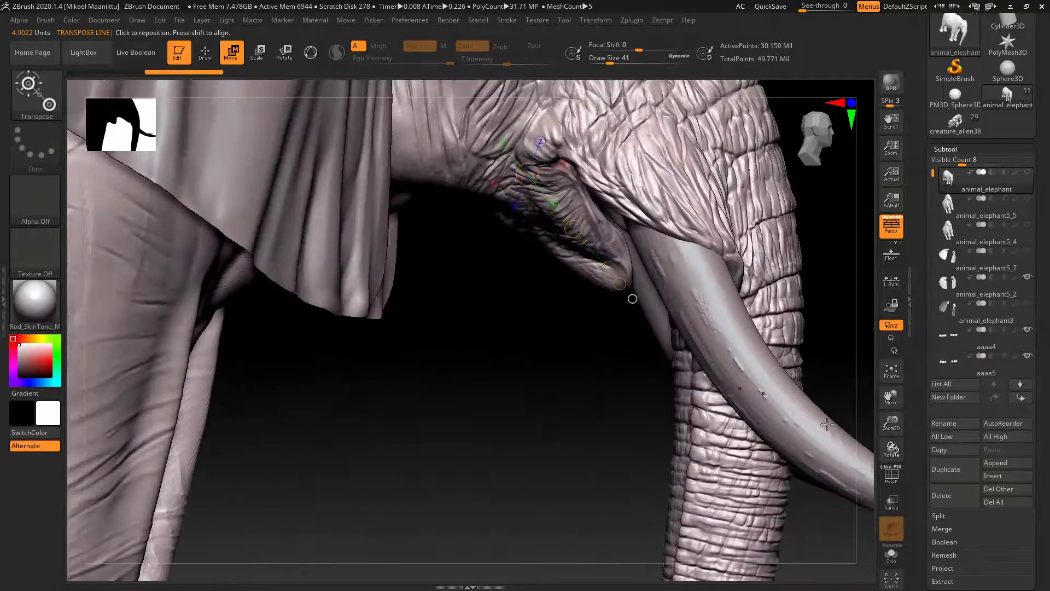
drag(889, 398, 840, 437)
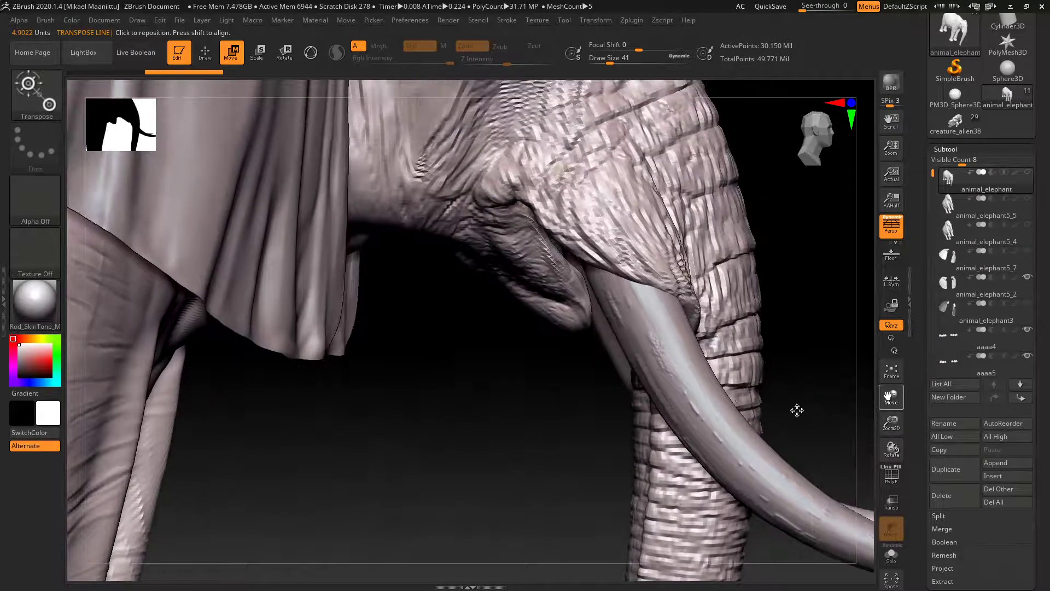
Try to deform the full-resolution elephant with the Transpose line's end at the jaw tip, and undo the distortion
click(575, 326)
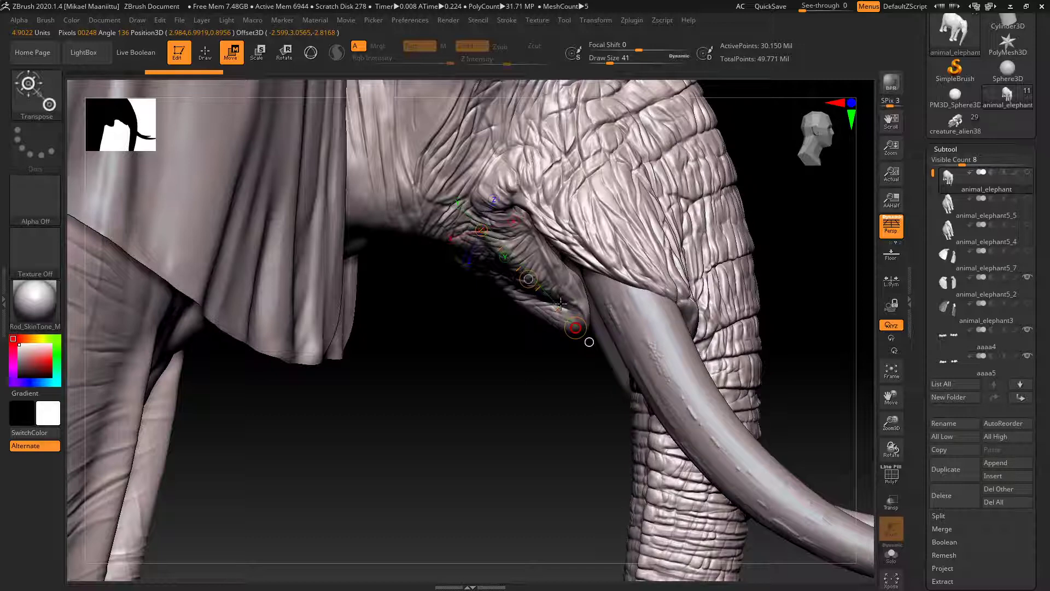
key(ctrl+z)
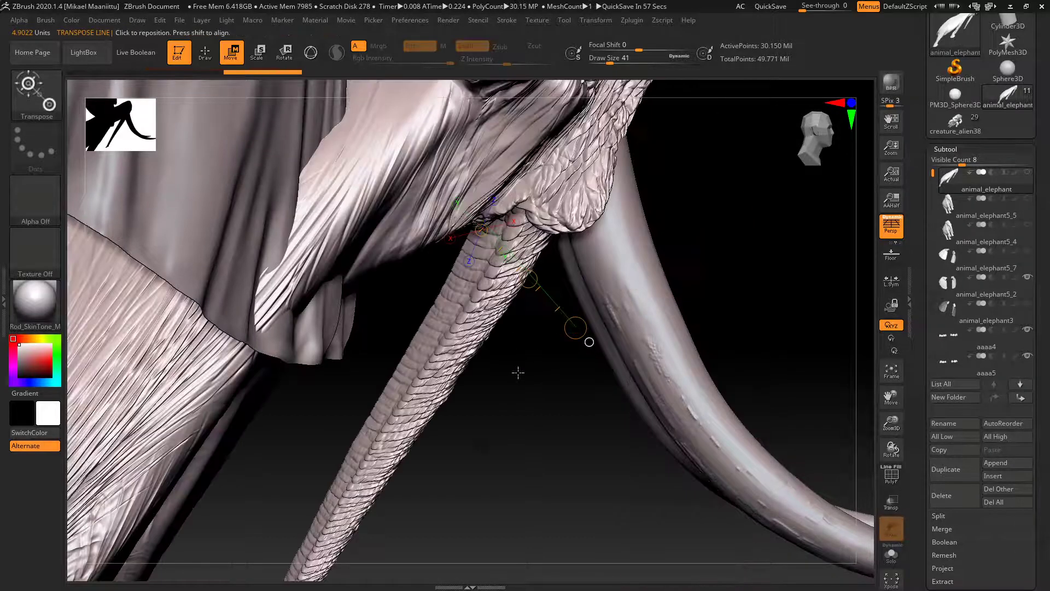
key(ctrl)
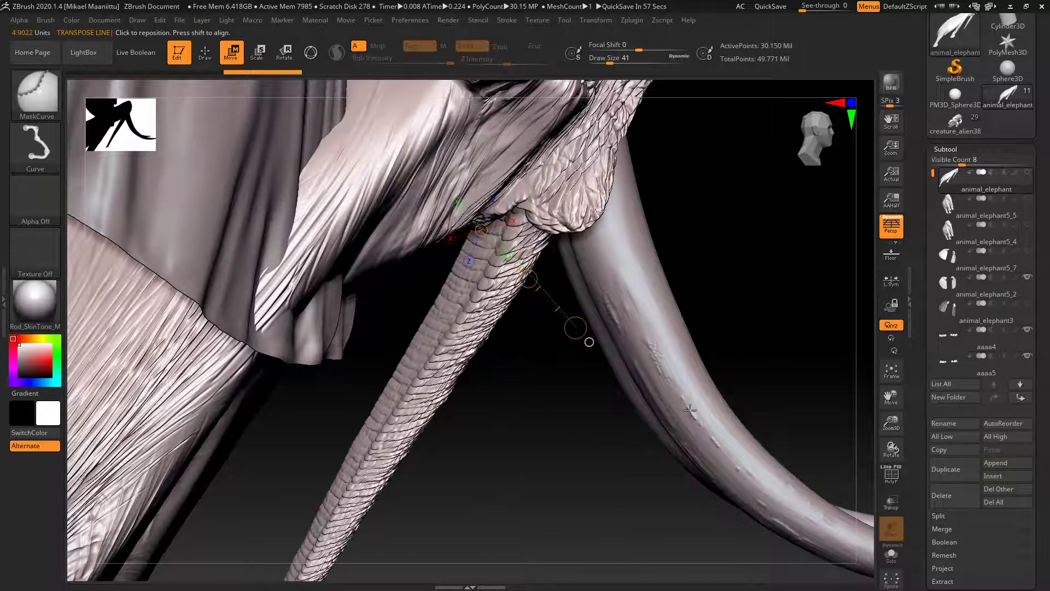
key(ctrl+shift+z)
Lower the elephant mesh's geometry to subdivision level 2
scroll(918, 446, down, 4)
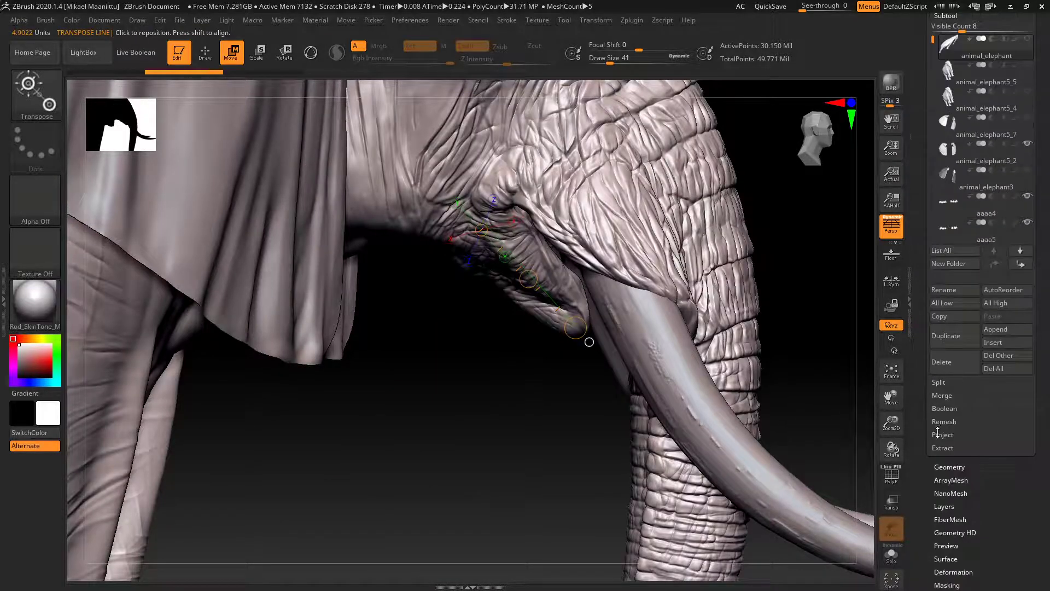
click(948, 466)
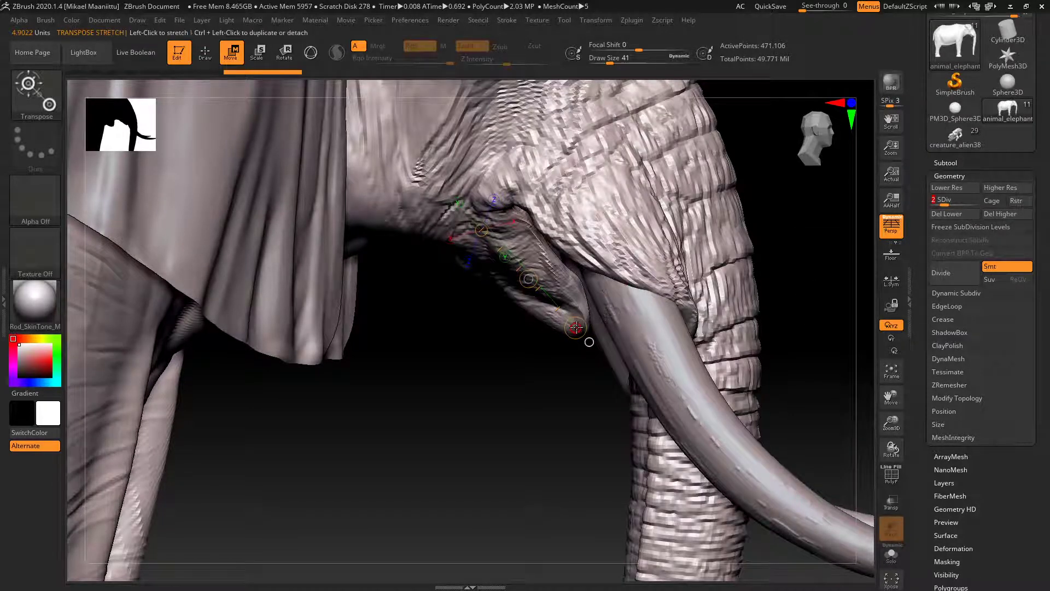
Try moving and stretching the unmasked low-resolution head with the Transpose line's jaw-tip end, and undo the deformations
mouse_move(576, 327)
mouse_down()
mouse_move(539, 275)
mouse_move(549, 304)
mouse_move(575, 318)
mouse_up()
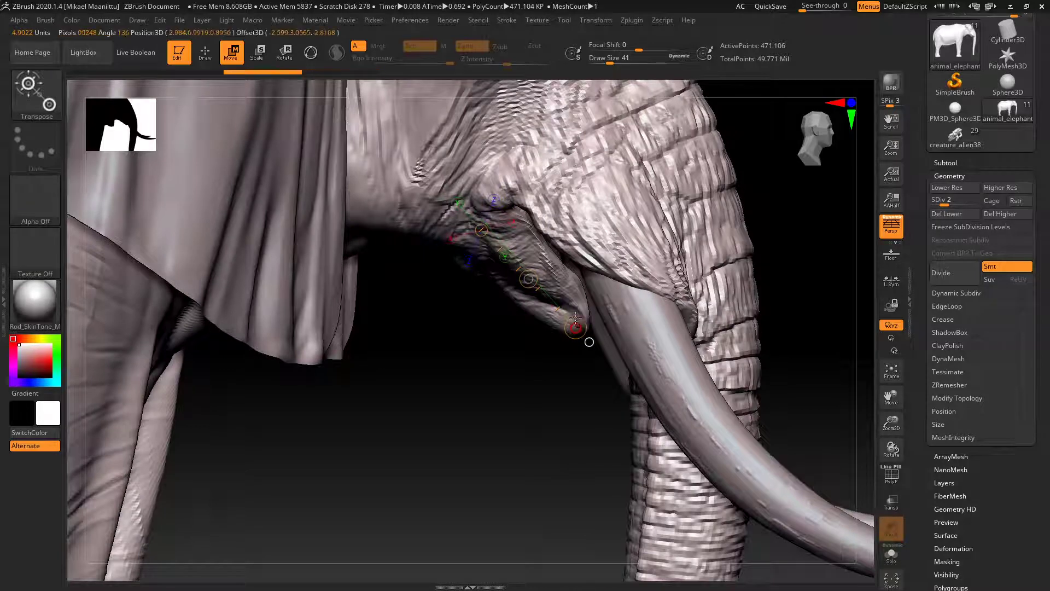
drag(543, 288, 529, 279)
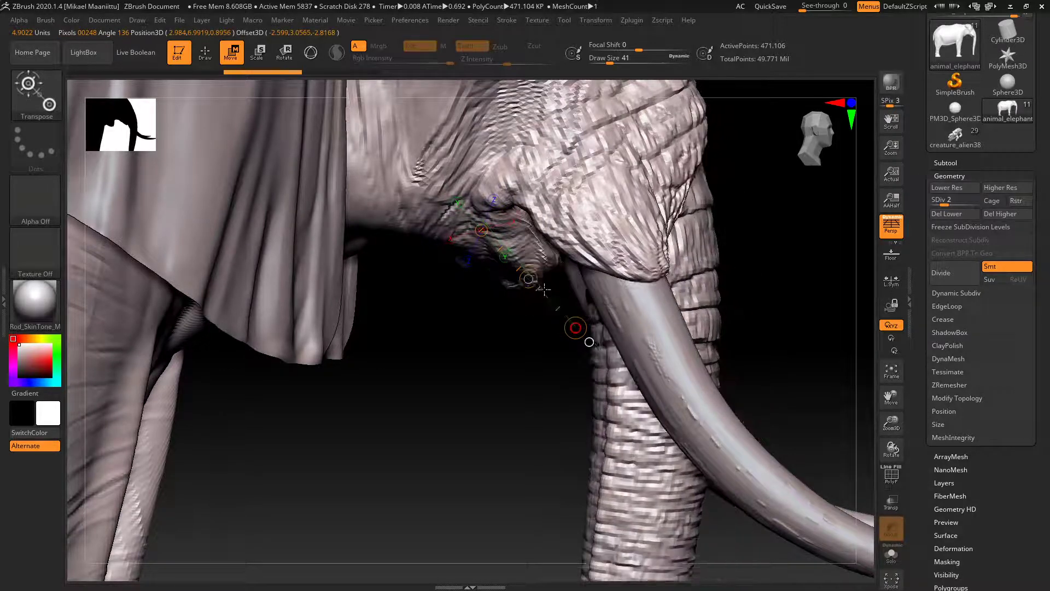
key(ctrl+z)
key(ctrl+shift+z)
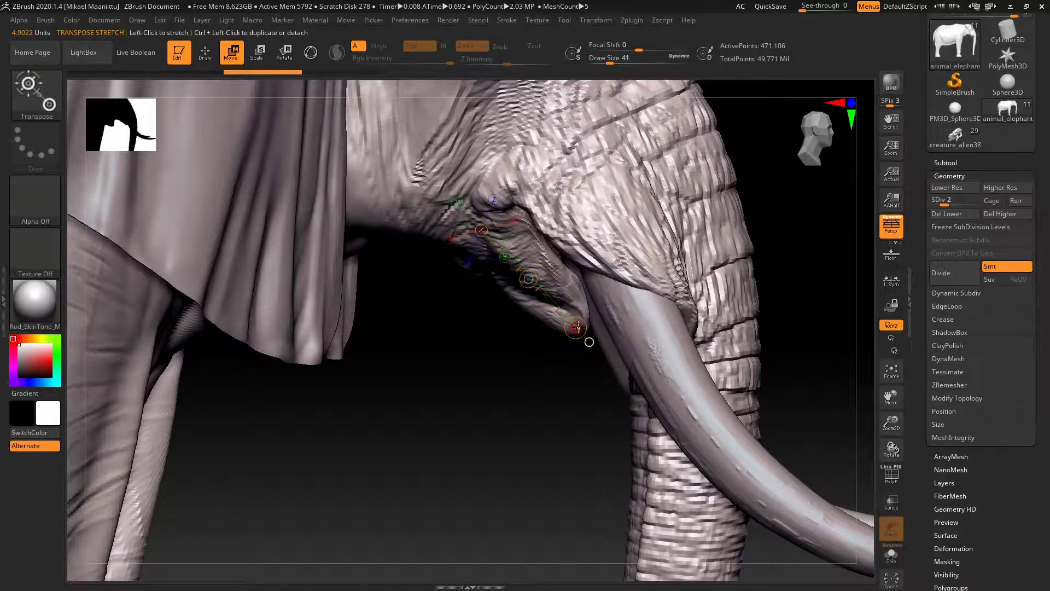
drag(577, 326, 522, 264)
key(ctrl+z)
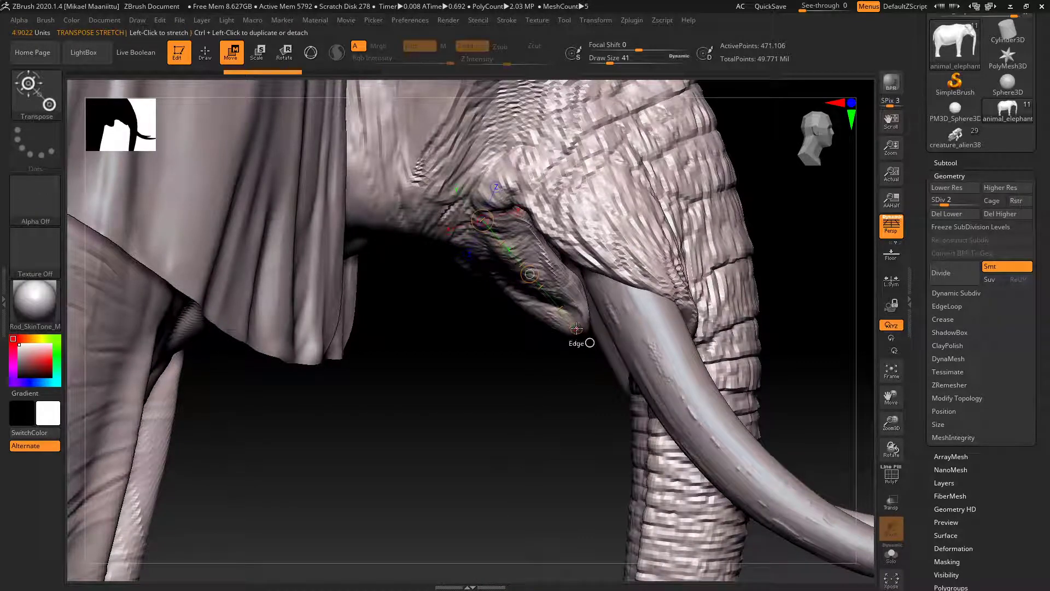
Apply a topological mask with the Transpose line from the lower jaw's tip, leaving the lower jaw unmasked, and check it from below
ctrl+drag(577, 328, 532, 268)
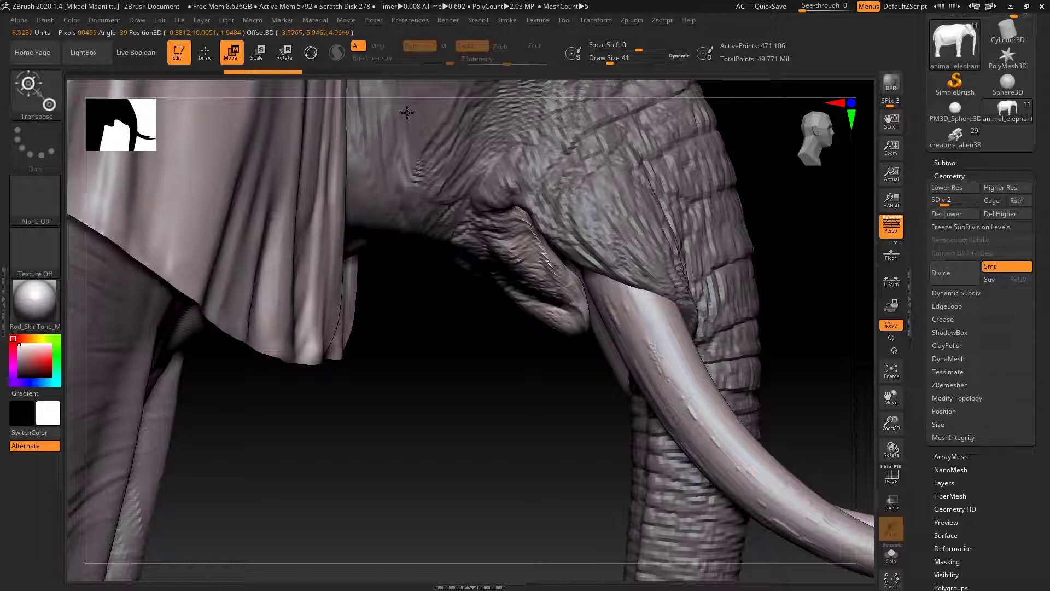
drag(453, 180, 455, 182)
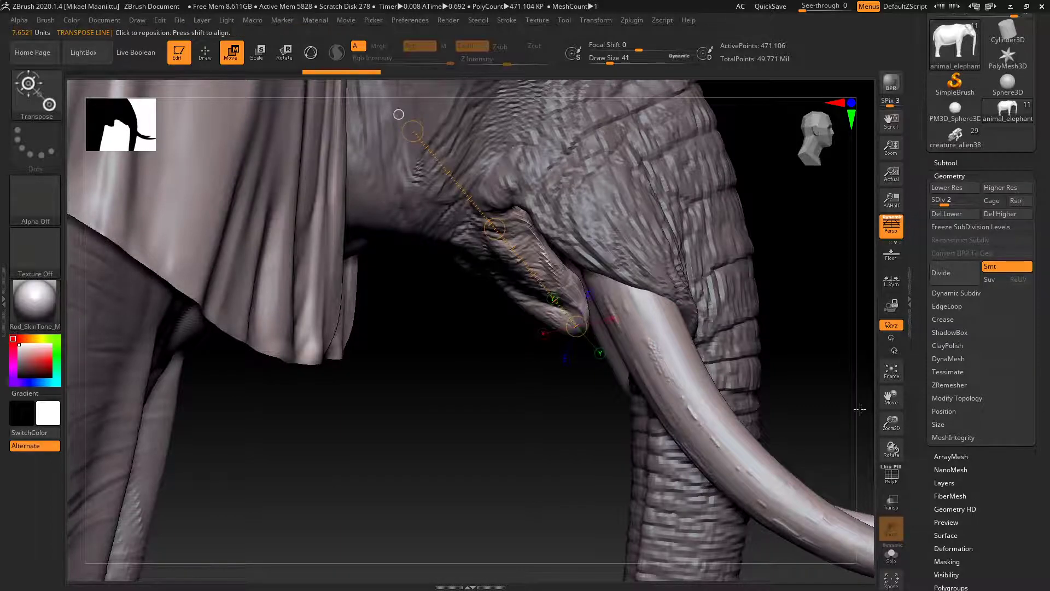
mouse_move(893, 449)
mouse_down()
mouse_move(893, 427)
mouse_move(867, 412)
mouse_up()
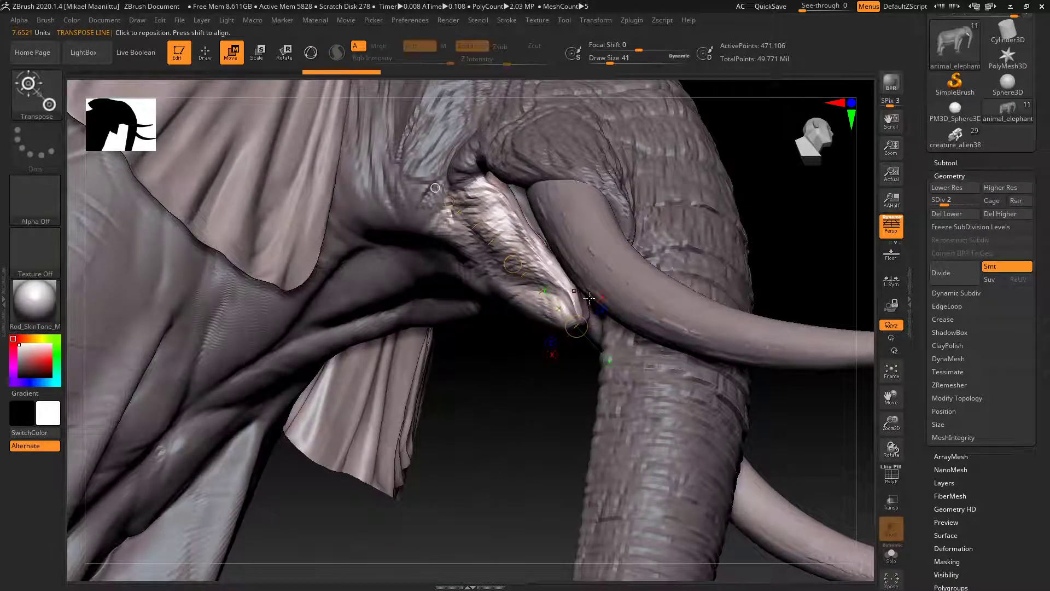
drag(890, 450, 870, 398)
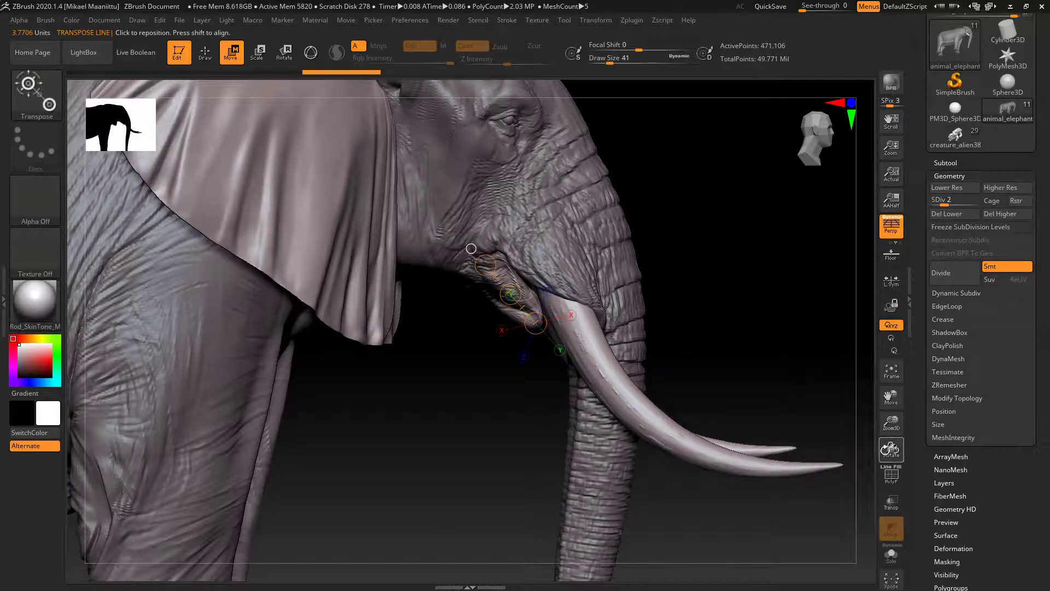
drag(891, 448, 872, 457)
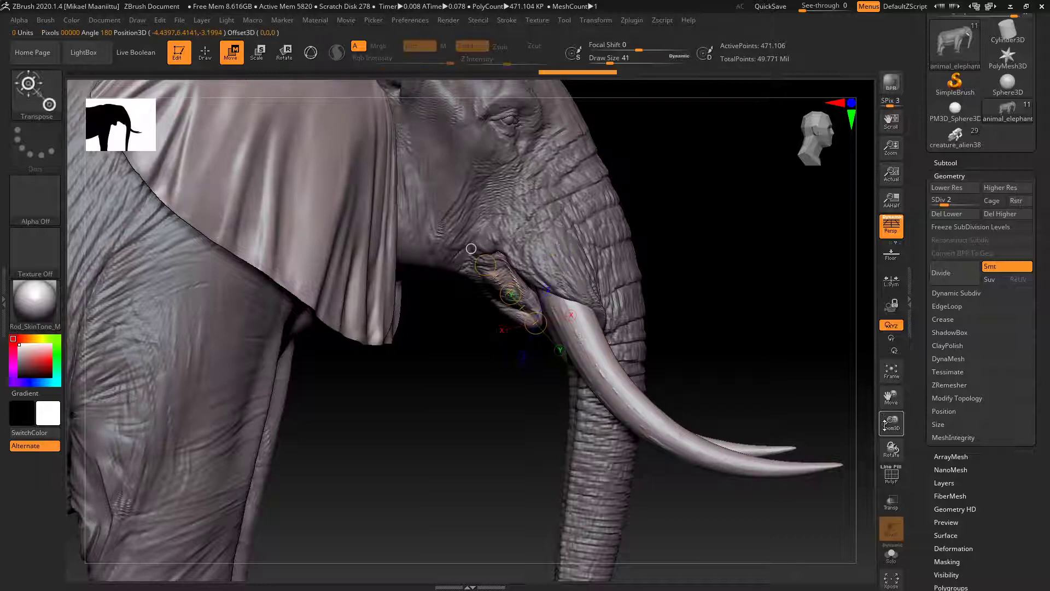
drag(891, 422, 676, 384)
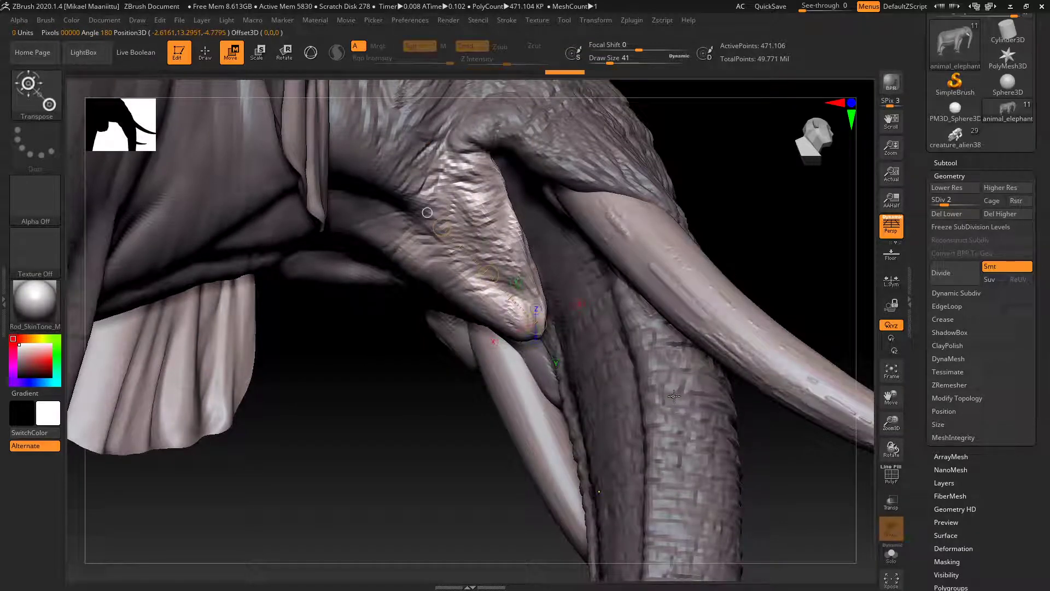
Try stretching and moving the unmasked lower jaw with the Transpose line's jaw-tip end, and undo the deformations
drag(891, 447, 853, 465)
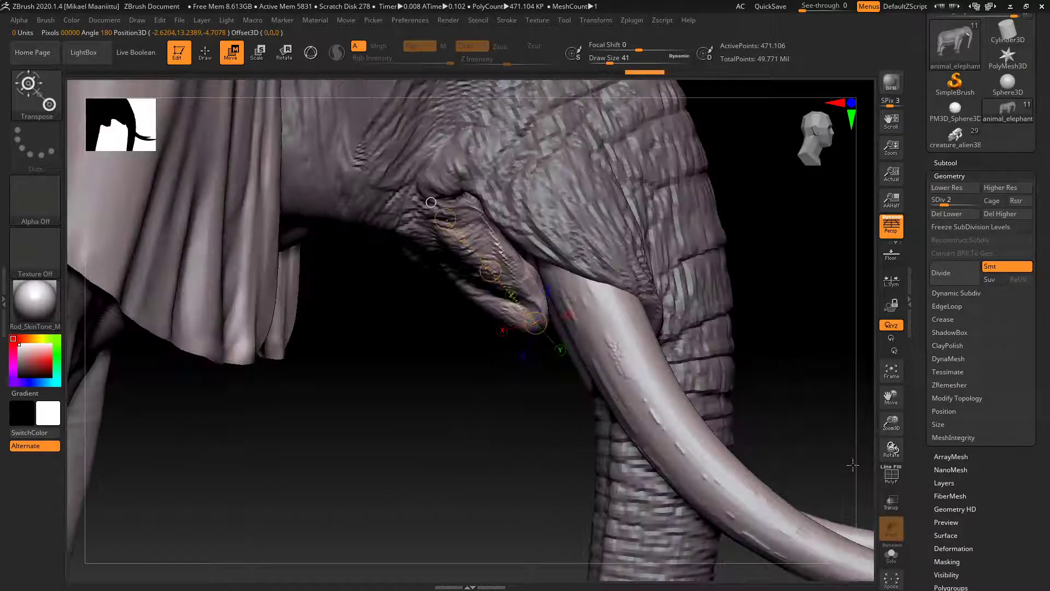
ctrl+shift+drag(535, 322, 523, 335)
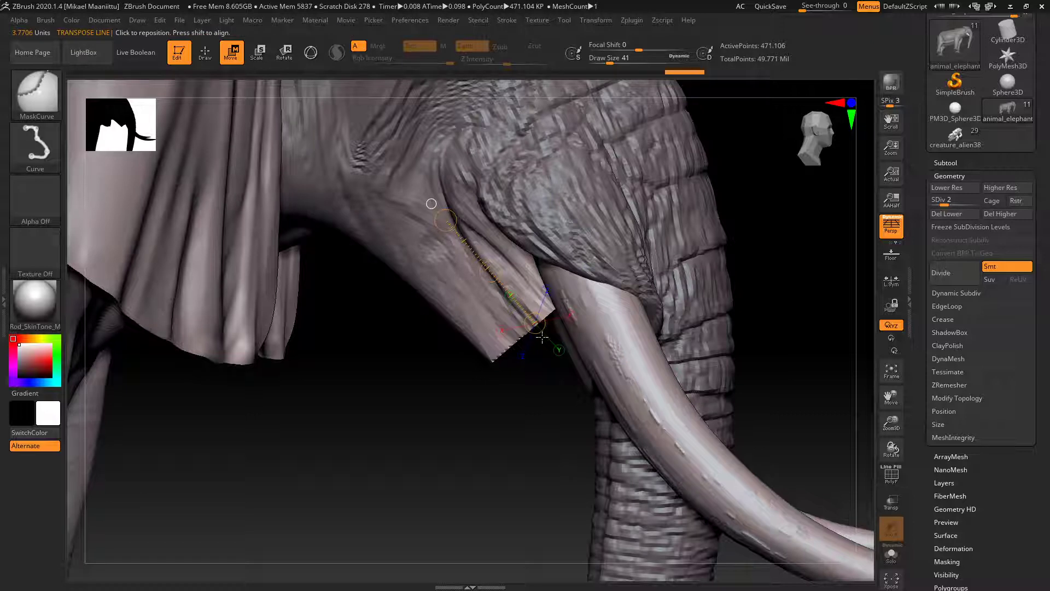
key(ctrl+z)
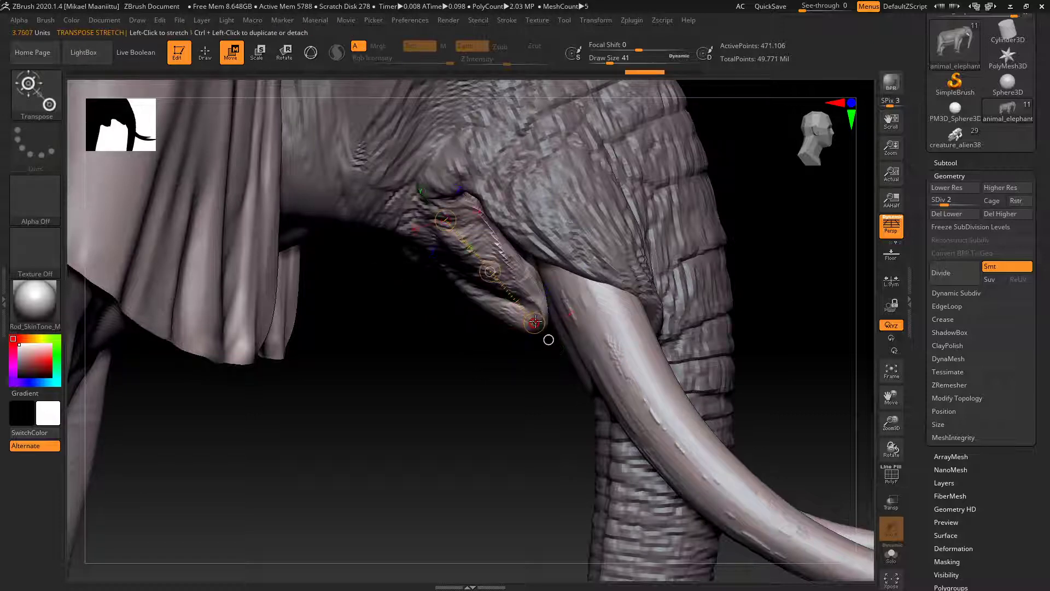
mouse_move(535, 322)
mouse_down()
mouse_move(492, 351)
mouse_move(534, 325)
mouse_move(520, 343)
mouse_move(531, 338)
mouse_up()
drag(893, 418, 873, 398)
key(ctrl+z)
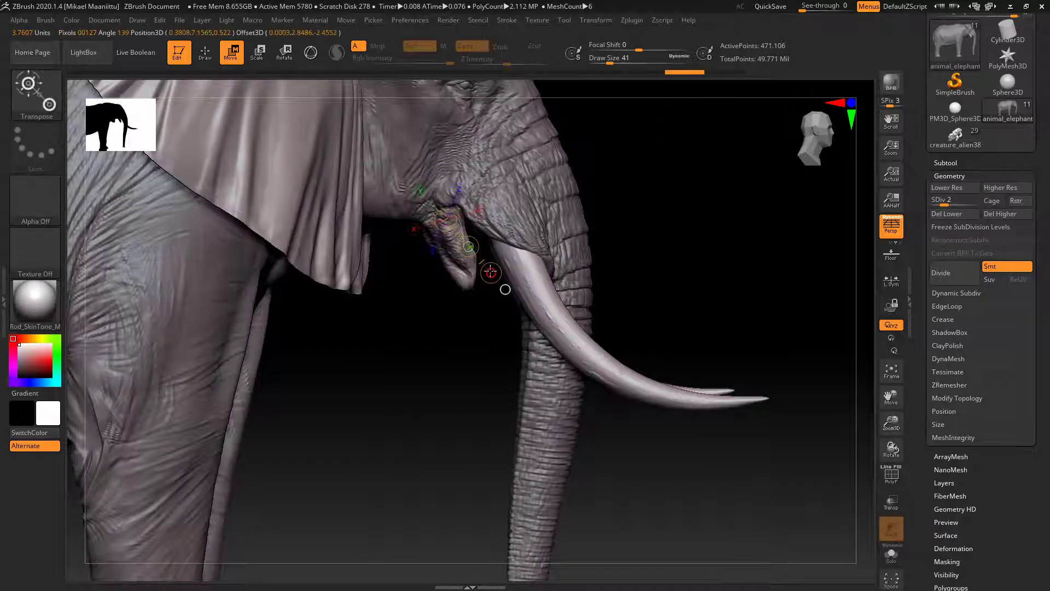
Clear the elephant's mask, return to Draw mode and raise the geometry to subdivision level 5
key(ctrl)
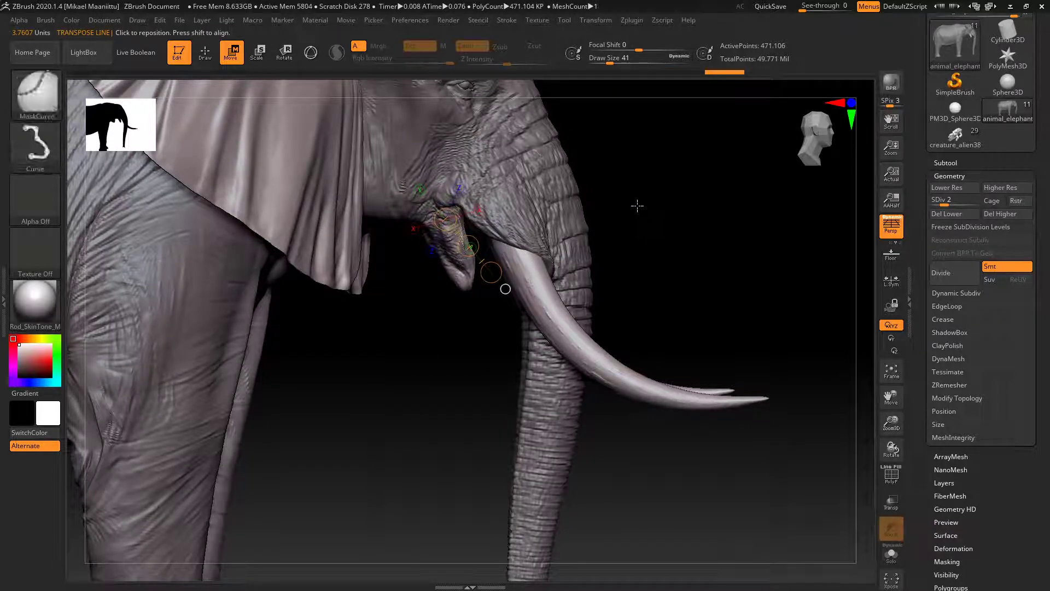
ctrl+click(652, 216)
key(q)
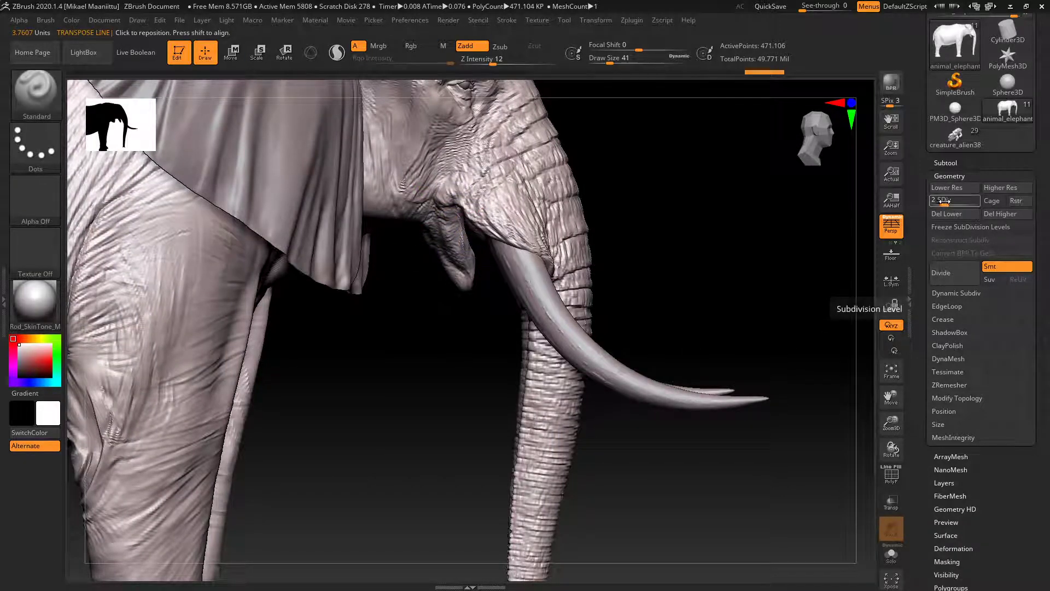
drag(946, 201, 978, 205)
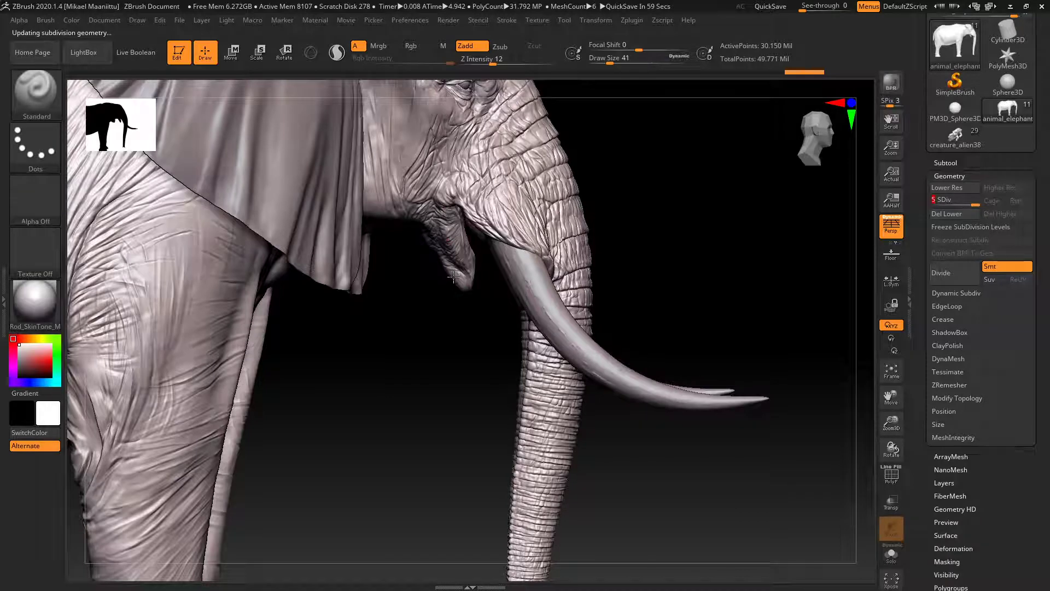
drag(890, 447, 892, 425)
drag(891, 404, 887, 446)
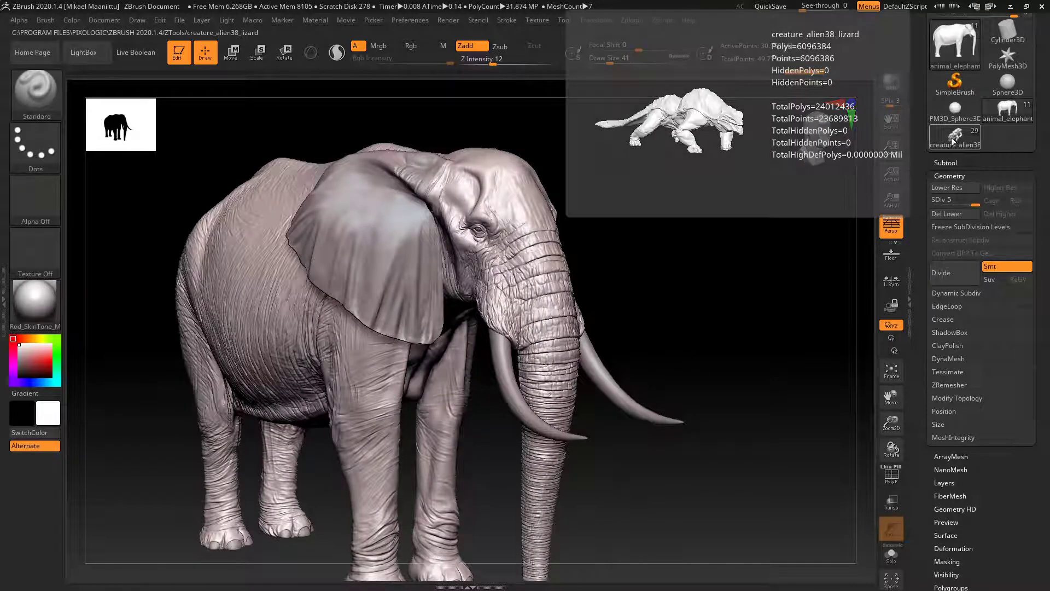
Switch to the creature_alien38_lizard tool and frame a close view of its head
click(944, 144)
drag(891, 423, 869, 486)
drag(888, 404, 873, 445)
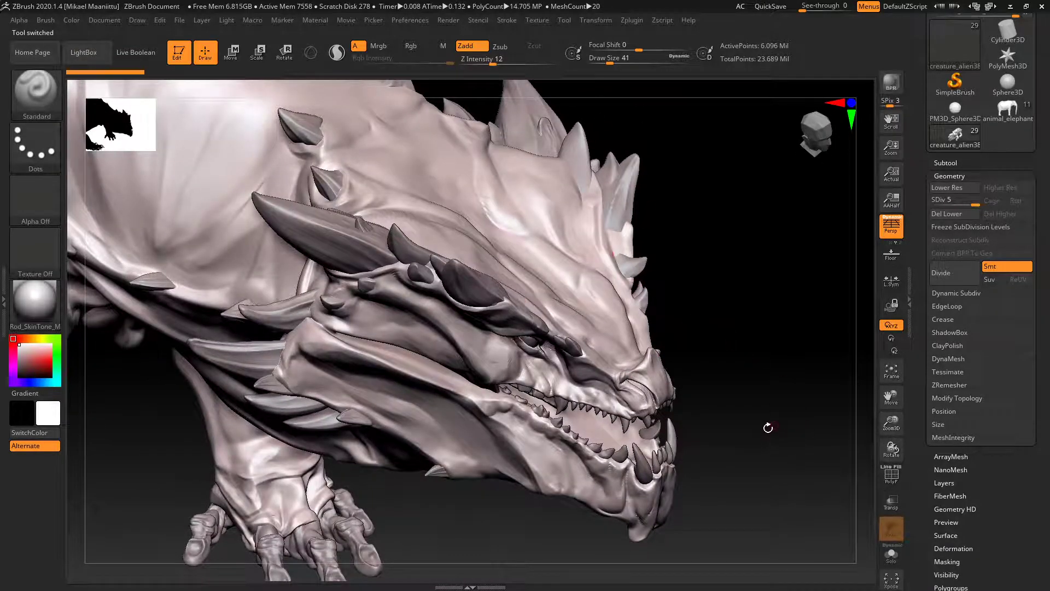
mouse_move(768, 427)
mouse_down()
mouse_move(826, 425)
mouse_move(762, 429)
mouse_move(757, 440)
mouse_up()
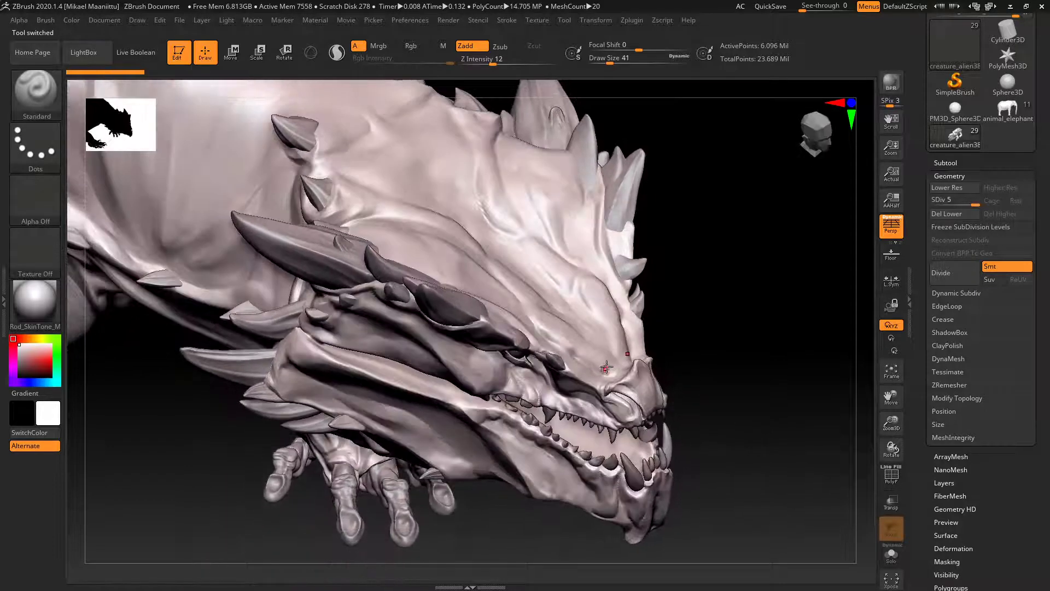
Choose MaskPen as the active masking brush and accept its masking-brush note
key(ctrl)
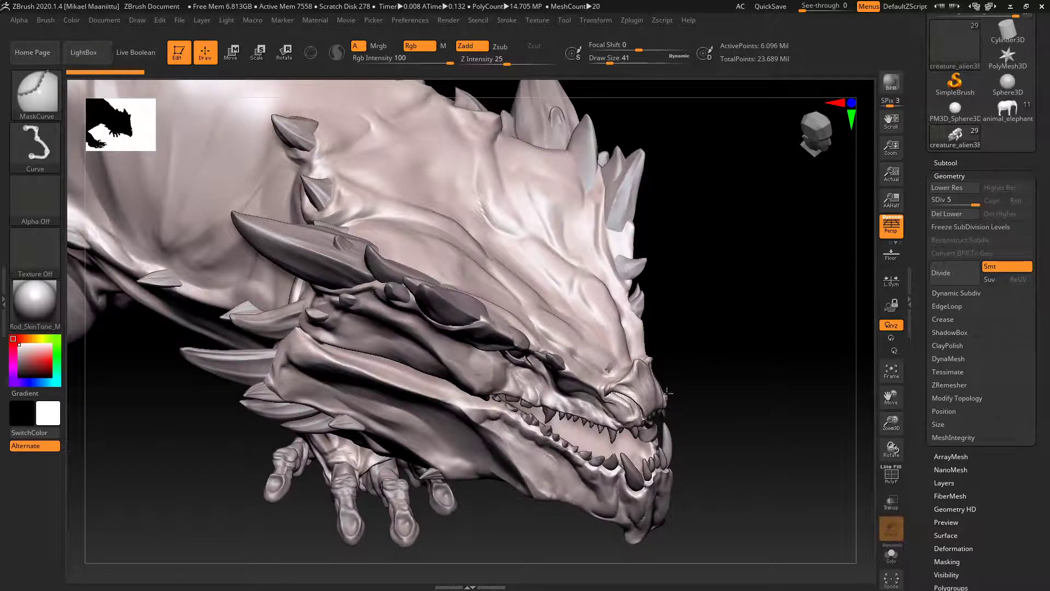
key(ctrl+shift+z)
key(ctrl+z)
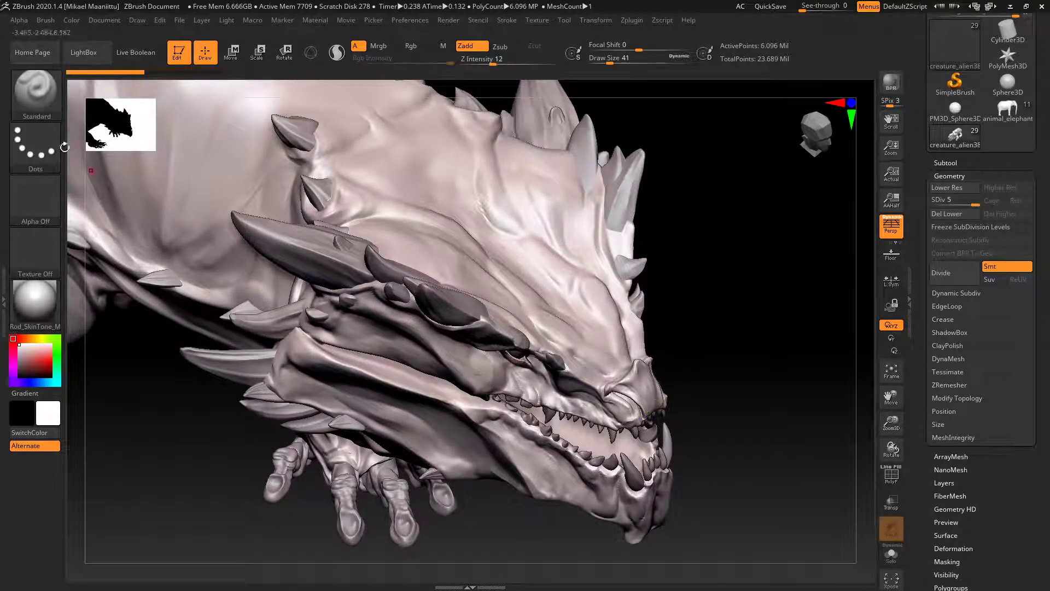
click(35, 91)
key(m)
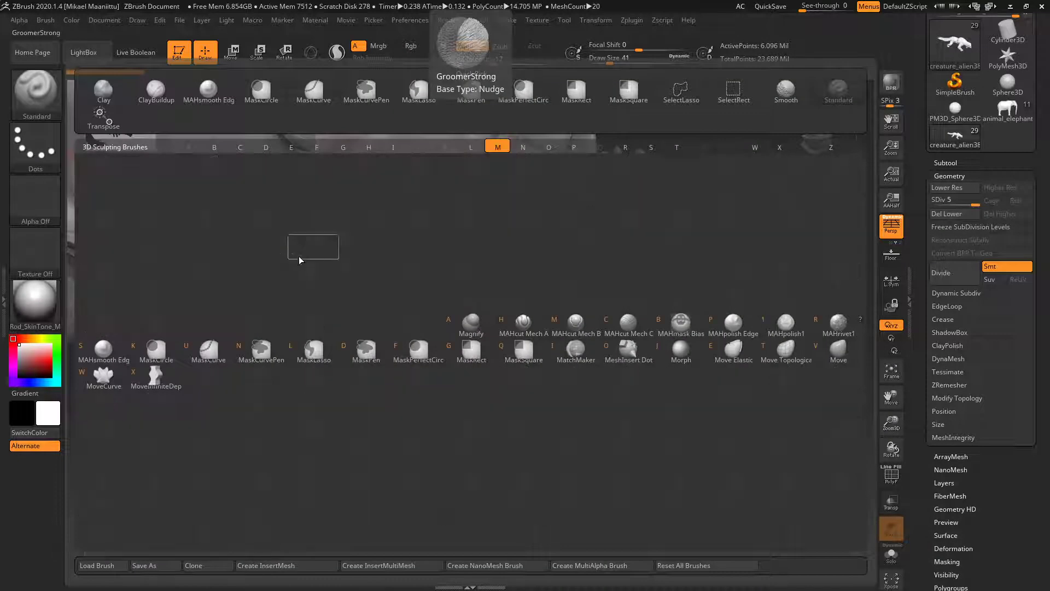
click(365, 355)
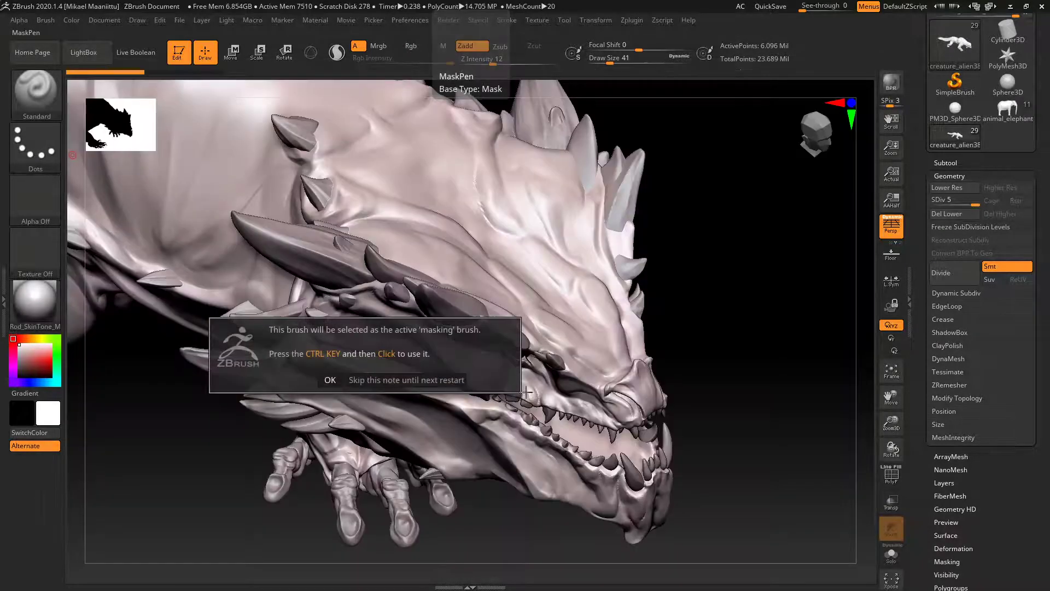
click(328, 379)
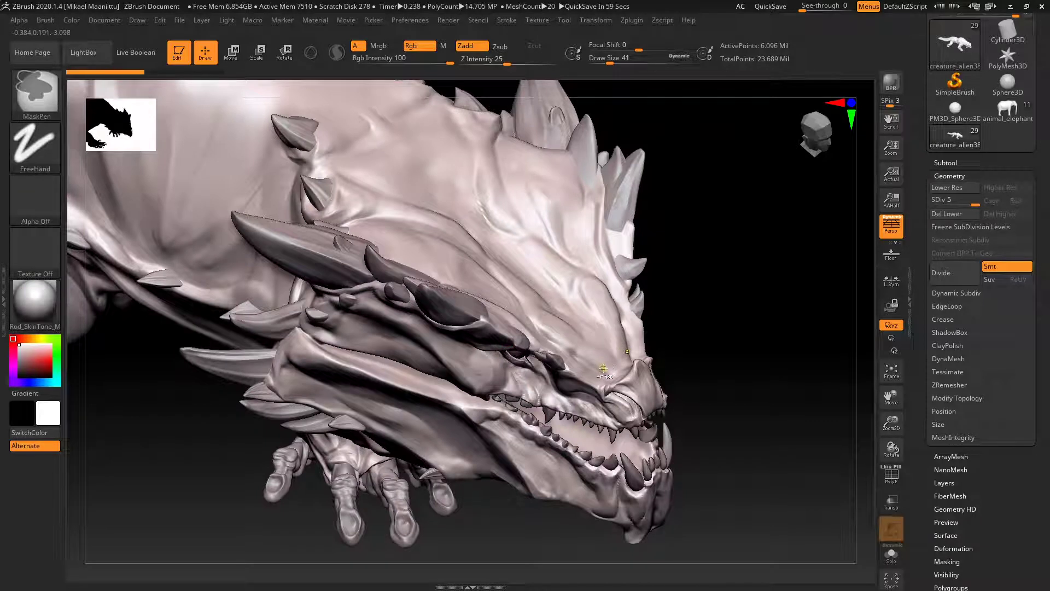
Paint a pattern of scale-shaped mask patches over the top of the creature's snout, raising the draw size to 65
mouse_move(608, 360)
ctrl+mouse_down()
mouse_move(588, 340)
mouse_move(580, 351)
mouse_move(613, 327)
mouse_move(586, 340)
ctrl+mouse_up()
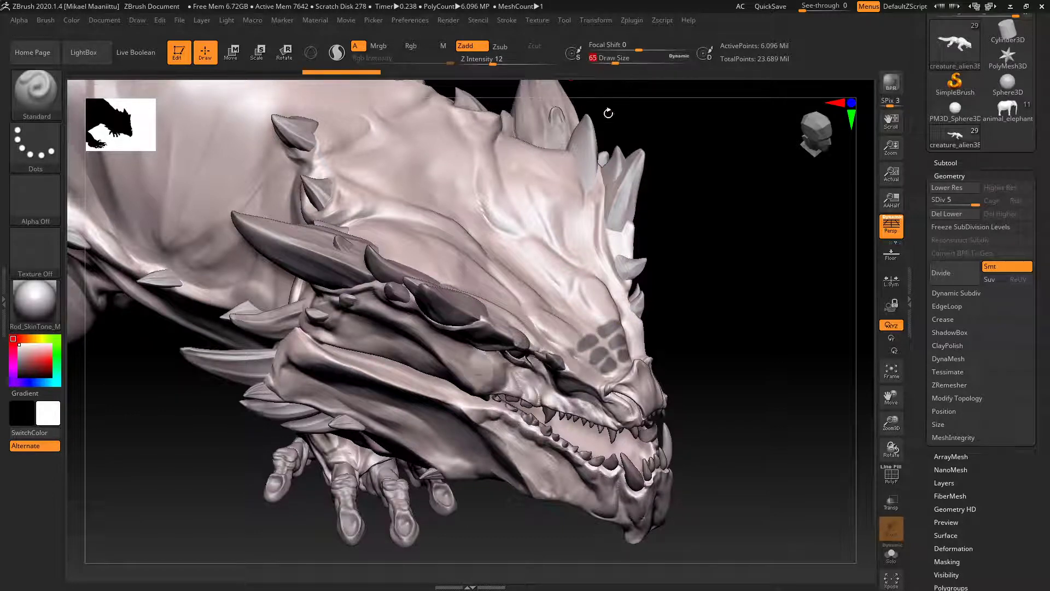
ctrl+drag(577, 331, 570, 337)
mouse_move(588, 321)
ctrl+mouse_down()
mouse_move(608, 312)
mouse_move(568, 334)
mouse_move(611, 308)
mouse_move(580, 362)
mouse_move(602, 385)
mouse_move(618, 377)
ctrl+mouse_up()
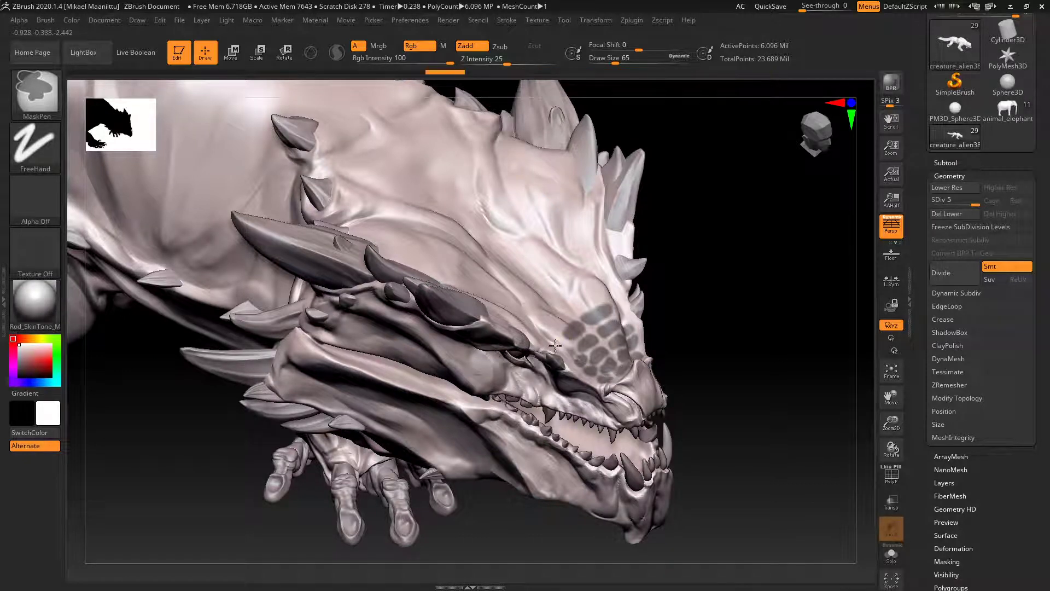
mouse_move(560, 345)
ctrl+mouse_down()
mouse_move(552, 326)
mouse_move(601, 307)
ctrl+mouse_up()
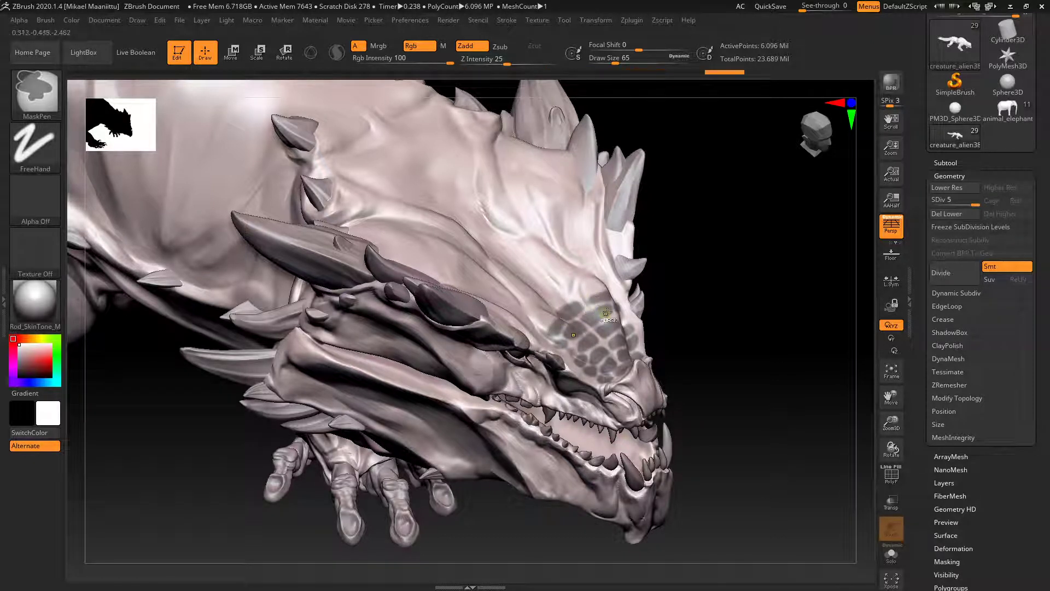
Extend the painted scale mask down the side of the snout below the eye with draw size 56, undoing the stray mask change
drag(722, 396, 718, 375)
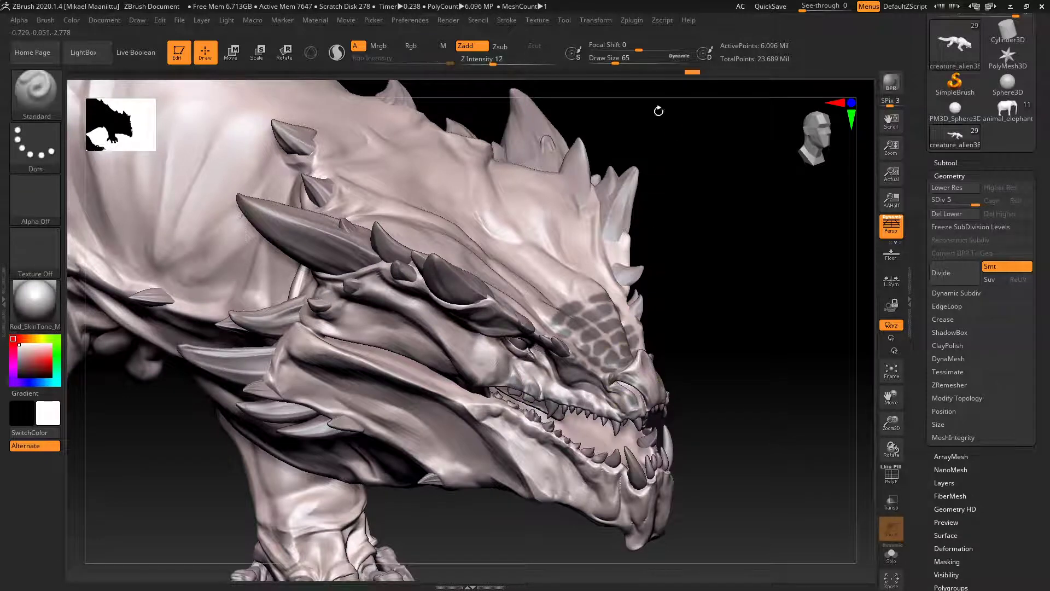
key(ctrl)
mouse_move(714, 383)
mouse_down()
mouse_move(717, 363)
mouse_move(647, 347)
mouse_up()
key(ctrl)
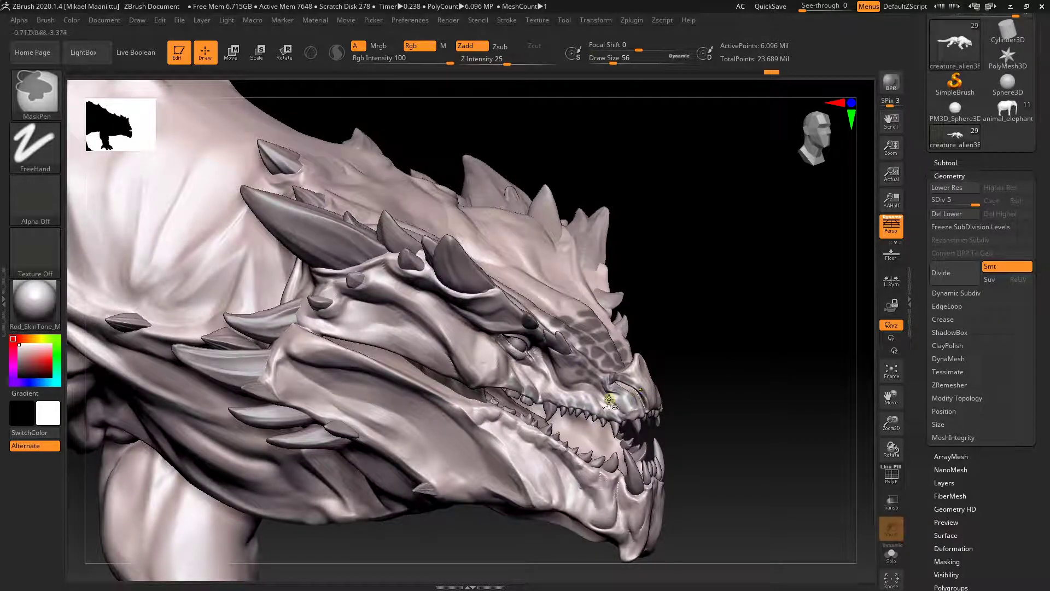
ctrl+click(583, 376)
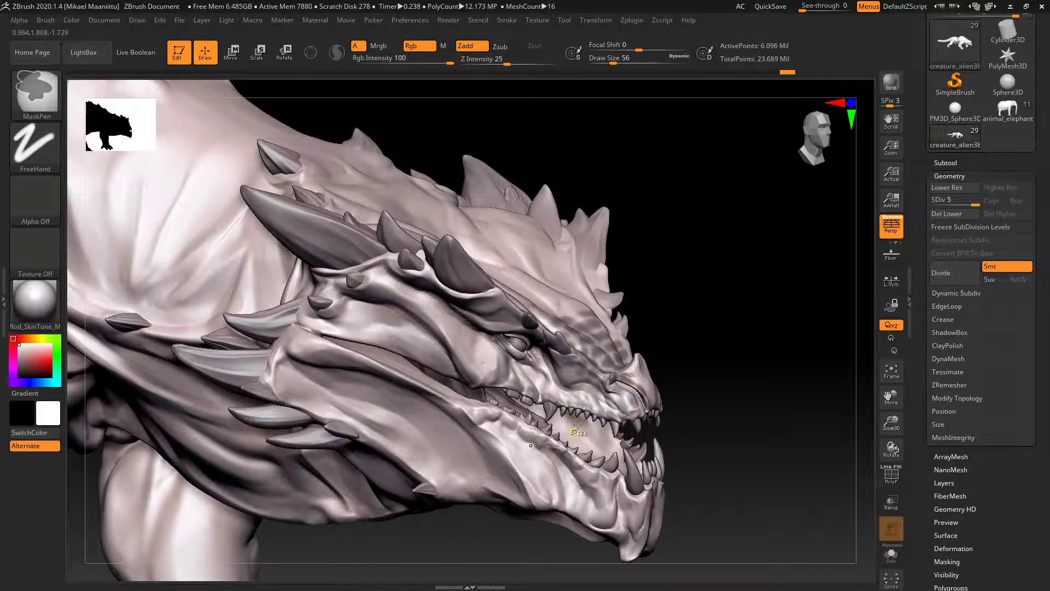
key(ctrl+z)
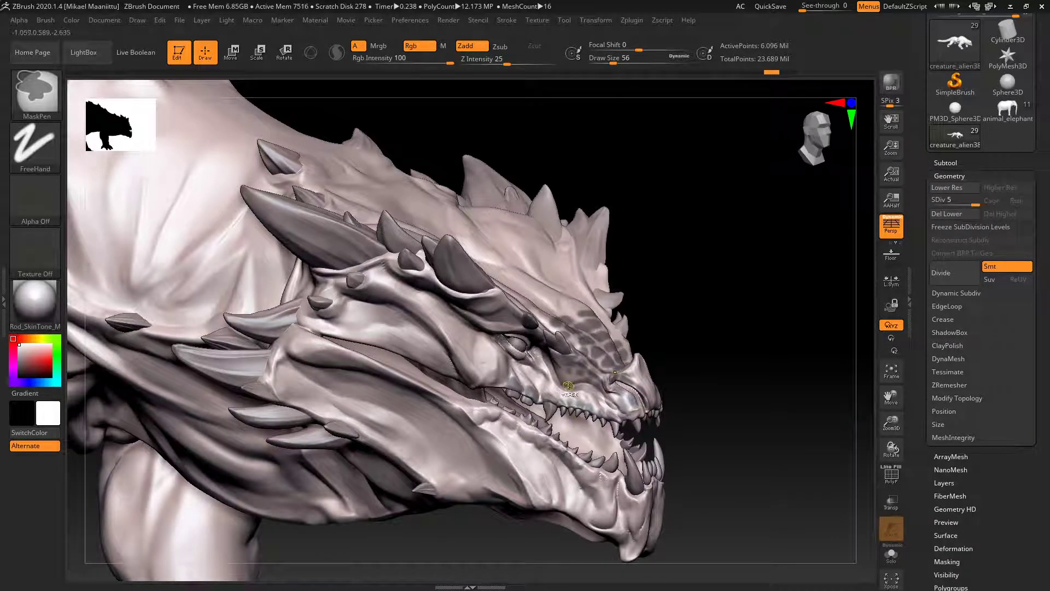
mouse_move(560, 368)
ctrl+mouse_down()
mouse_move(555, 358)
mouse_move(567, 384)
ctrl+mouse_up()
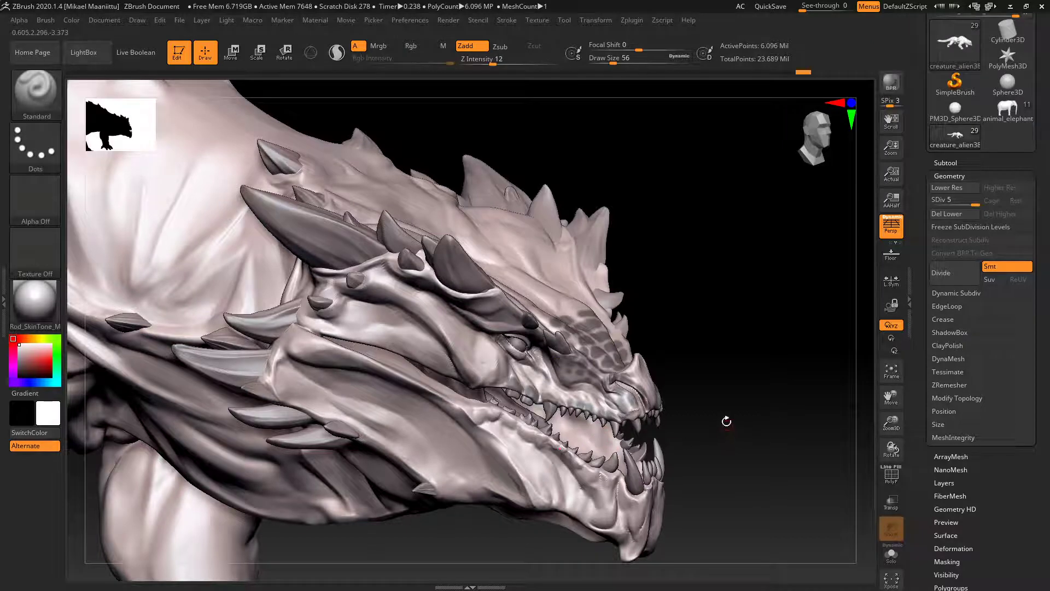
Paint small mask spots along the edge of the creature's lower lip
drag(726, 421, 497, 468)
key(ctrl)
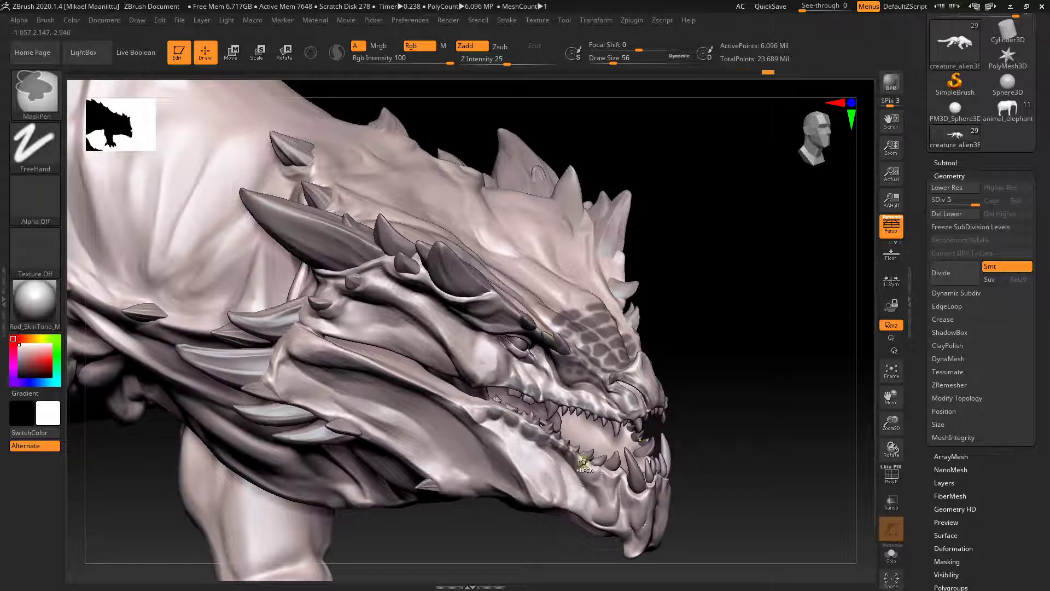
ctrl+drag(588, 481, 595, 478)
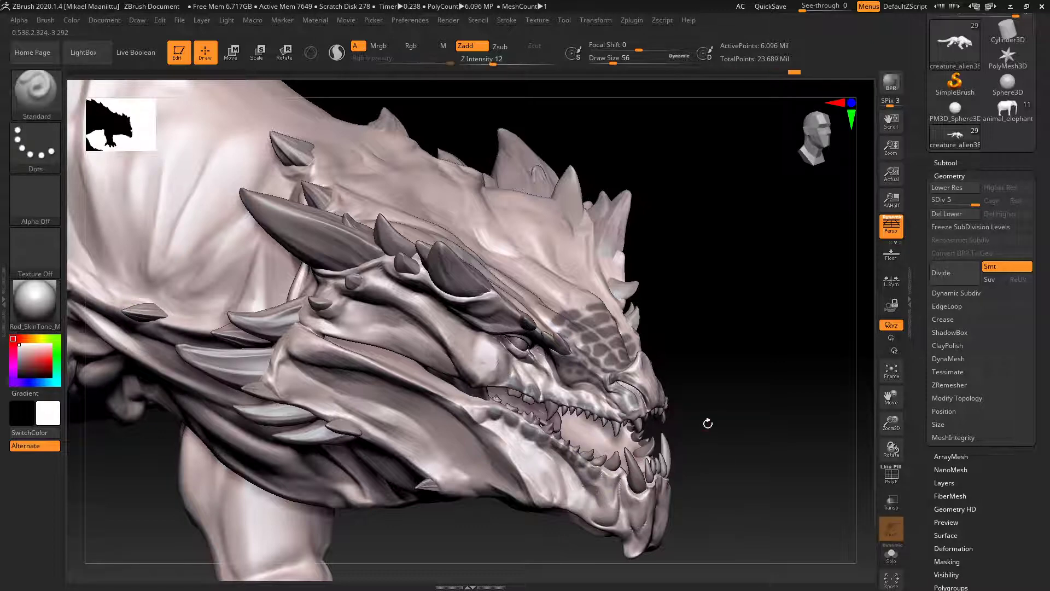
Invert the painted mask and inflate the unmasked scales with the Inflate deformation at about 20
alt+drag(717, 410, 696, 380)
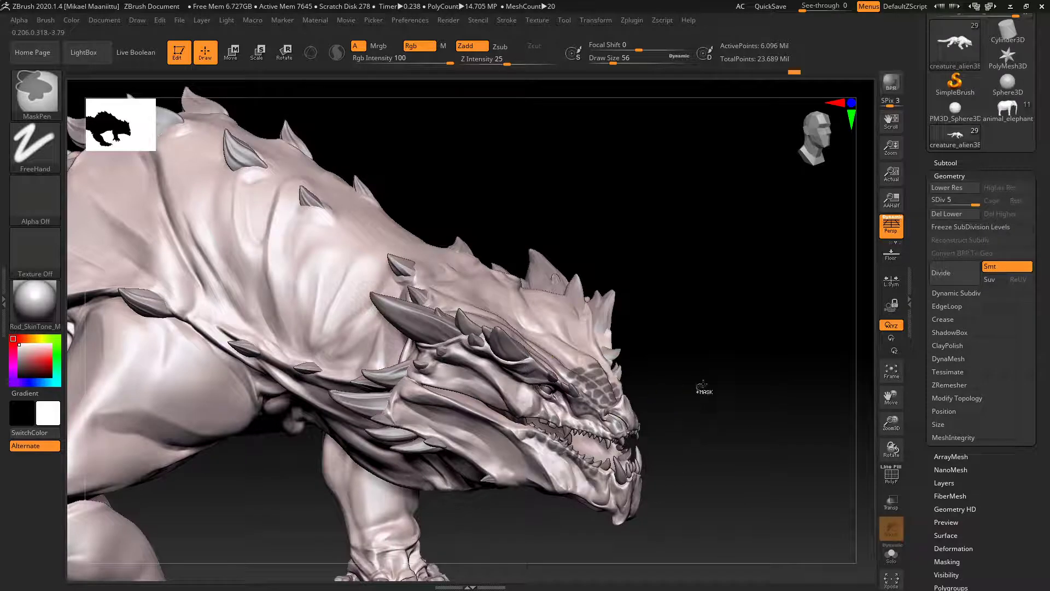
ctrl+click(719, 366)
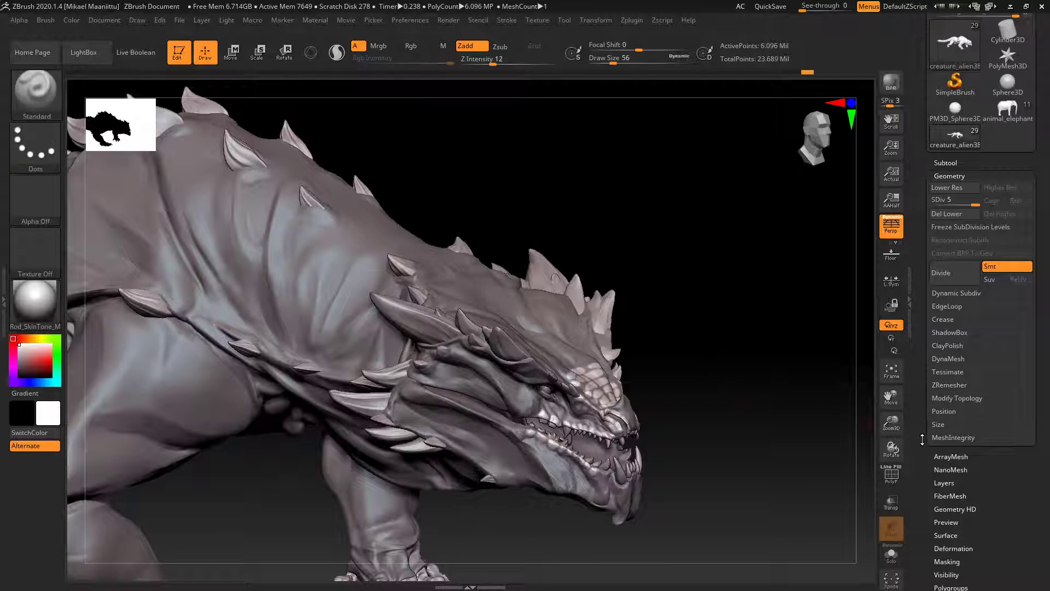
drag(921, 440, 927, 283)
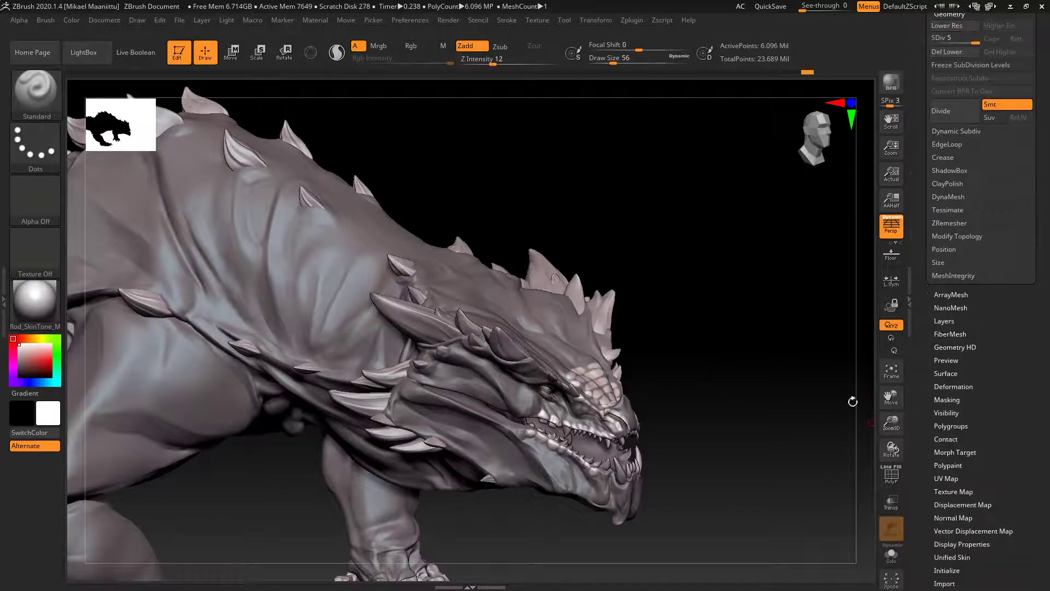
click(957, 386)
scroll(944, 432, down, 2)
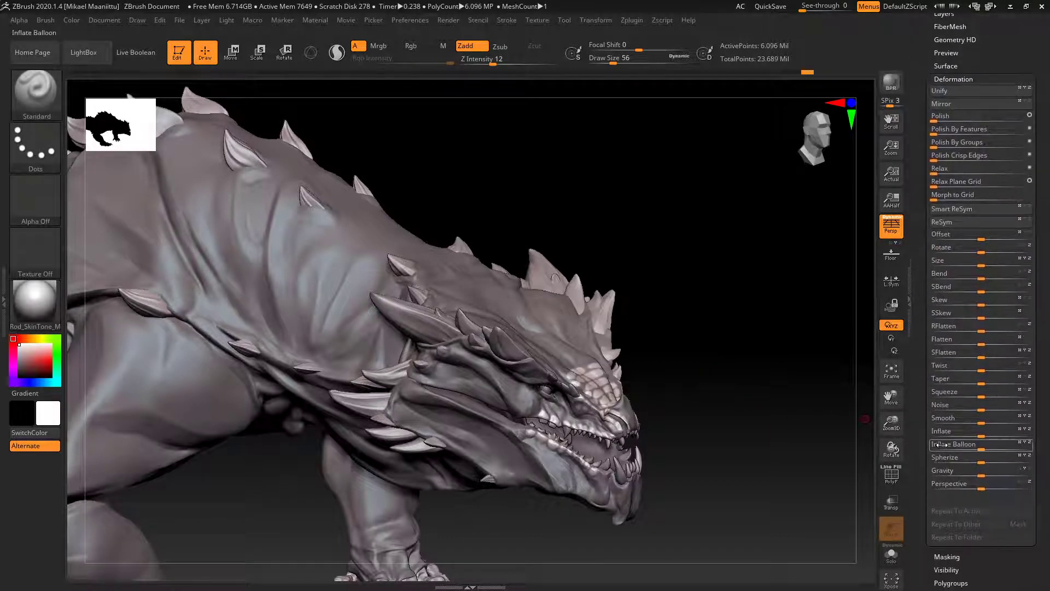
click(962, 78)
click(949, 78)
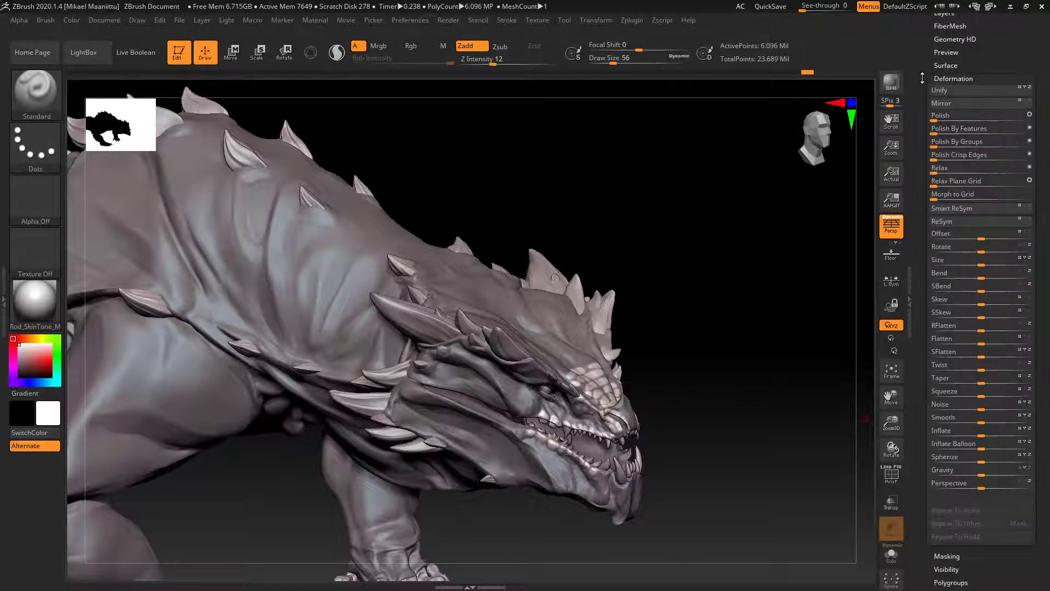
drag(922, 78, 905, 121)
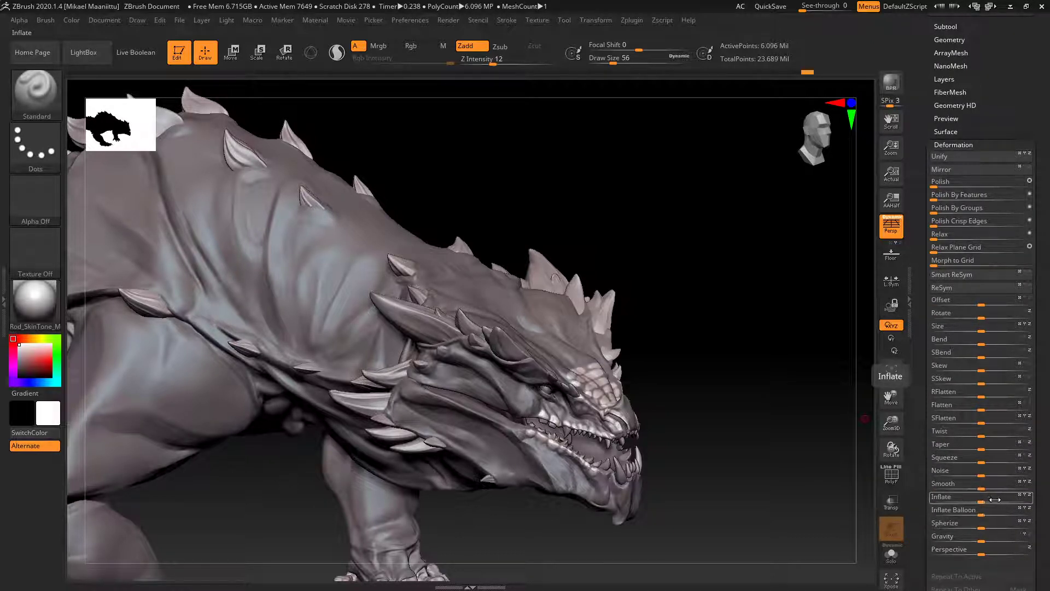
drag(979, 501, 987, 501)
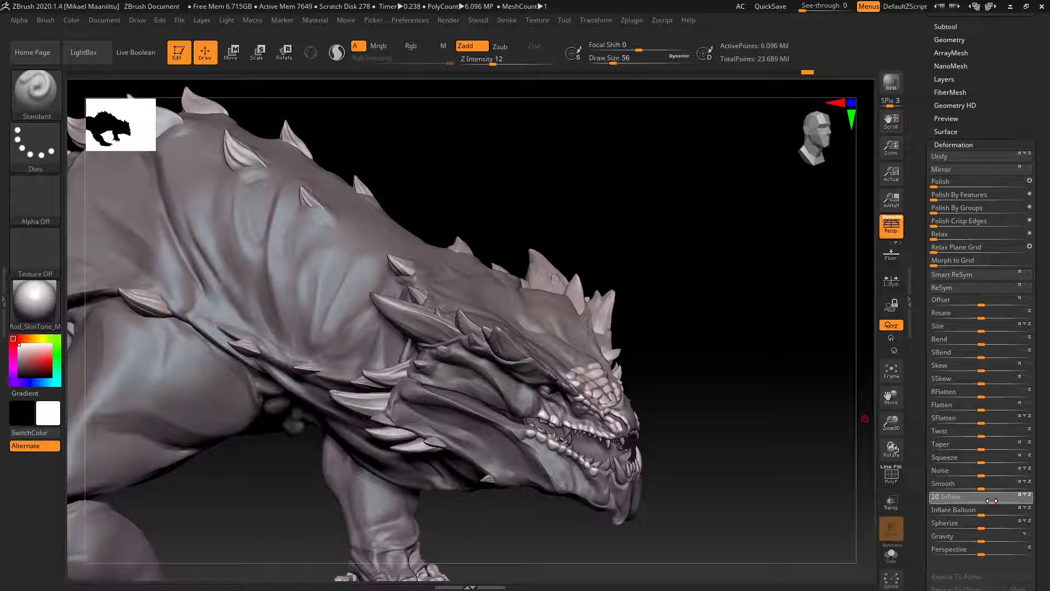
drag(994, 504, 995, 504)
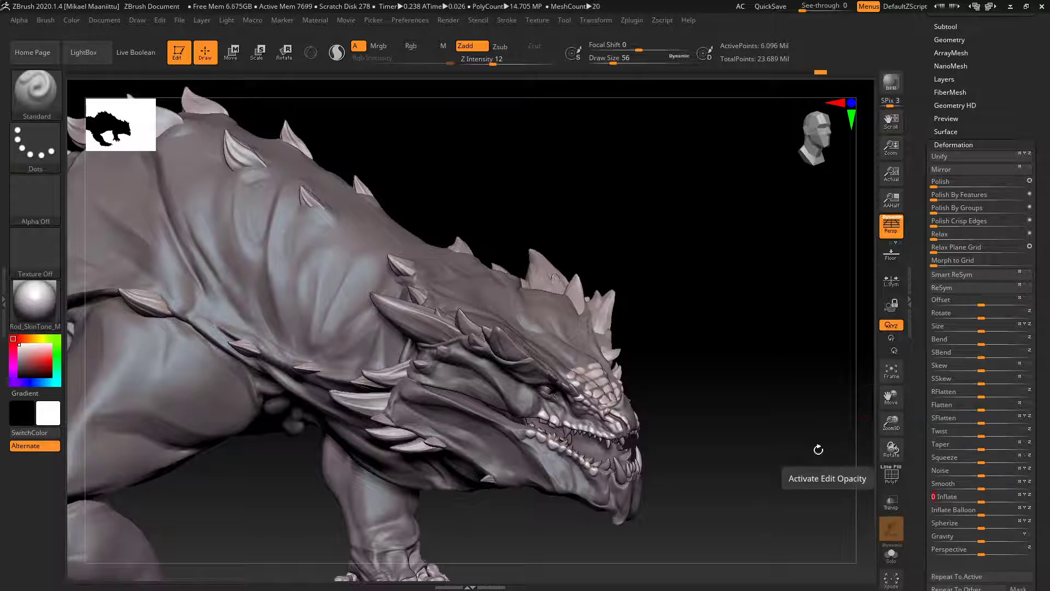
Clear the inverted scale mask from the whole creature
key(ctrl)
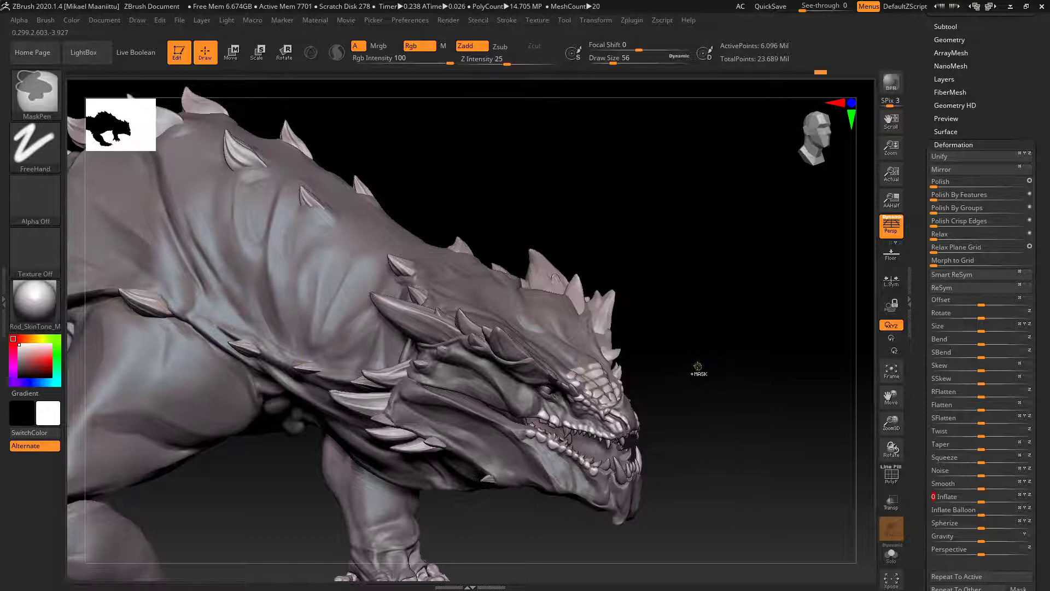
ctrl+drag(697, 357, 741, 417)
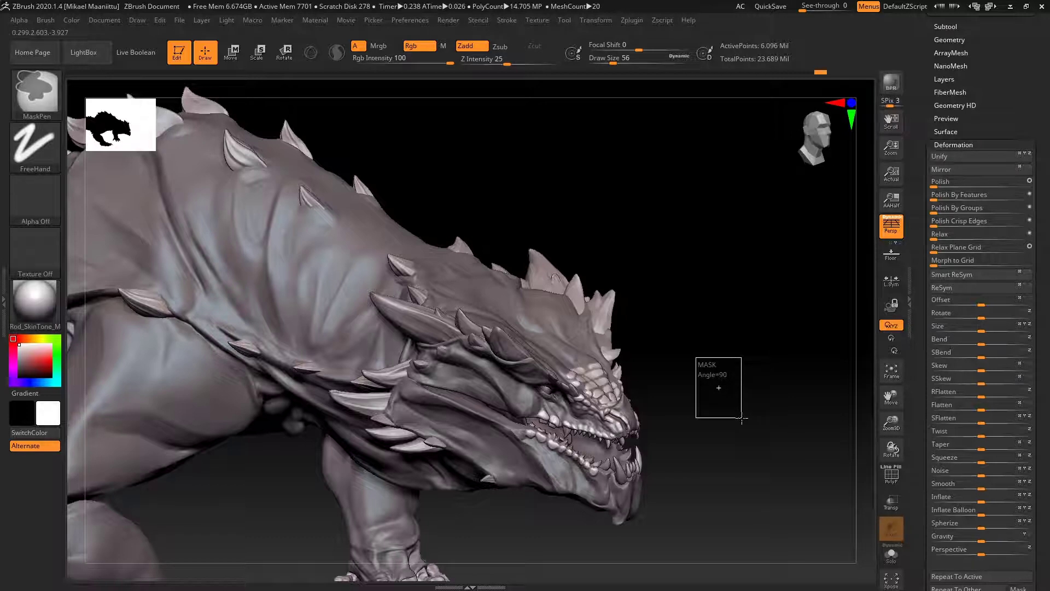
ctrl+drag(741, 417, 750, 429)
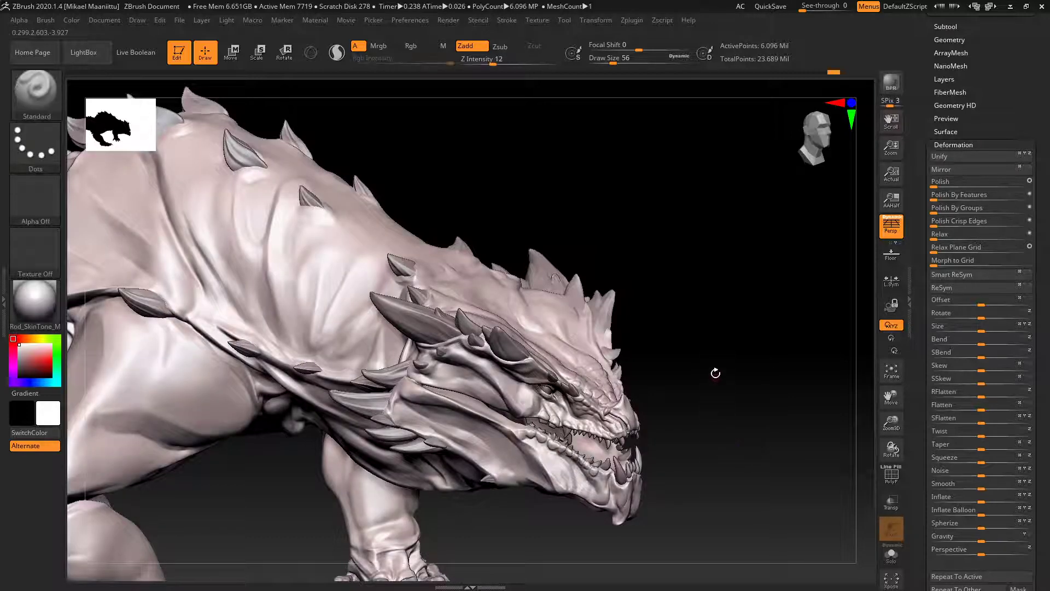
Set the draw size to 639 and paint a broad mask over the top of the creature's head and snout
alt+drag(714, 351, 620, 376)
mouse_move(710, 368)
mouse_down()
mouse_move(708, 343)
mouse_move(669, 367)
mouse_move(684, 358)
mouse_move(696, 382)
mouse_move(682, 412)
mouse_move(710, 368)
mouse_move(710, 326)
mouse_move(696, 360)
mouse_move(694, 335)
mouse_move(705, 394)
mouse_move(716, 377)
mouse_up()
drag(921, 285, 919, 426)
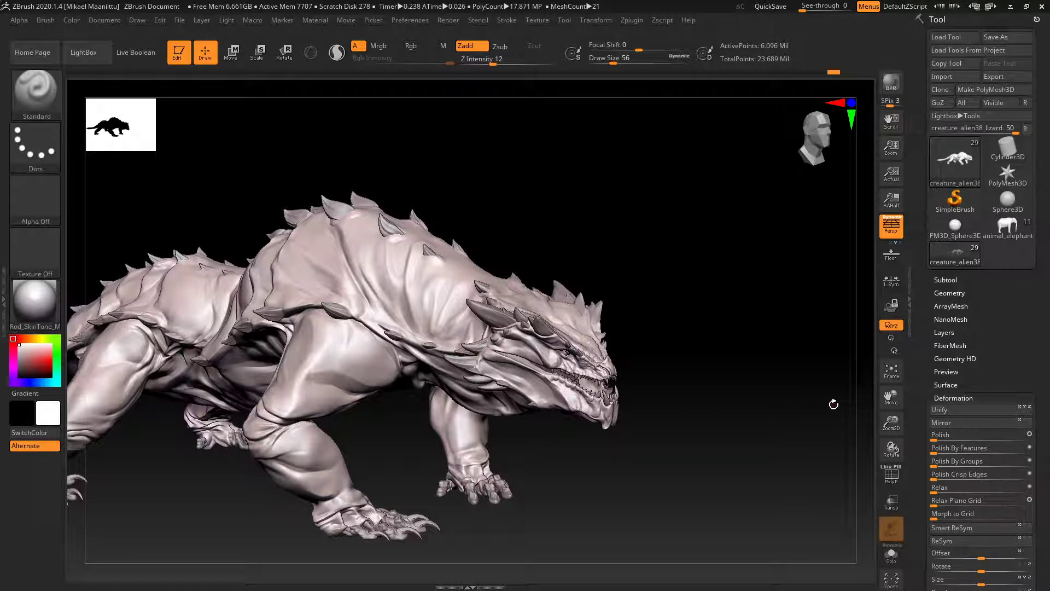
drag(613, 61, 663, 93)
key(ctrl)
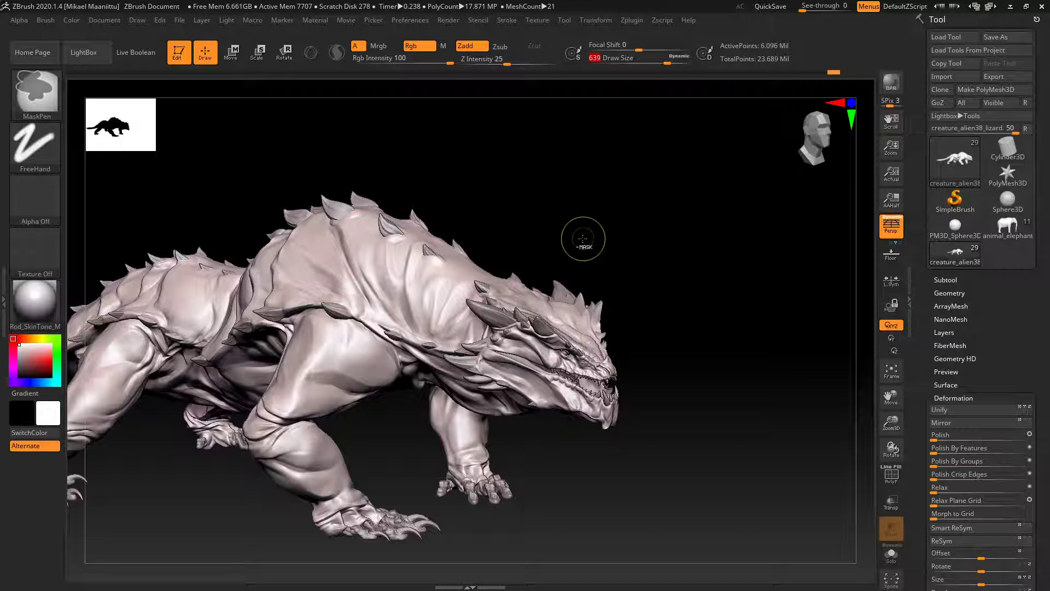
ctrl+drag(555, 332, 594, 350)
Invert the head mask back and forth, ending with the head masked and the body free
ctrl+click(659, 309)
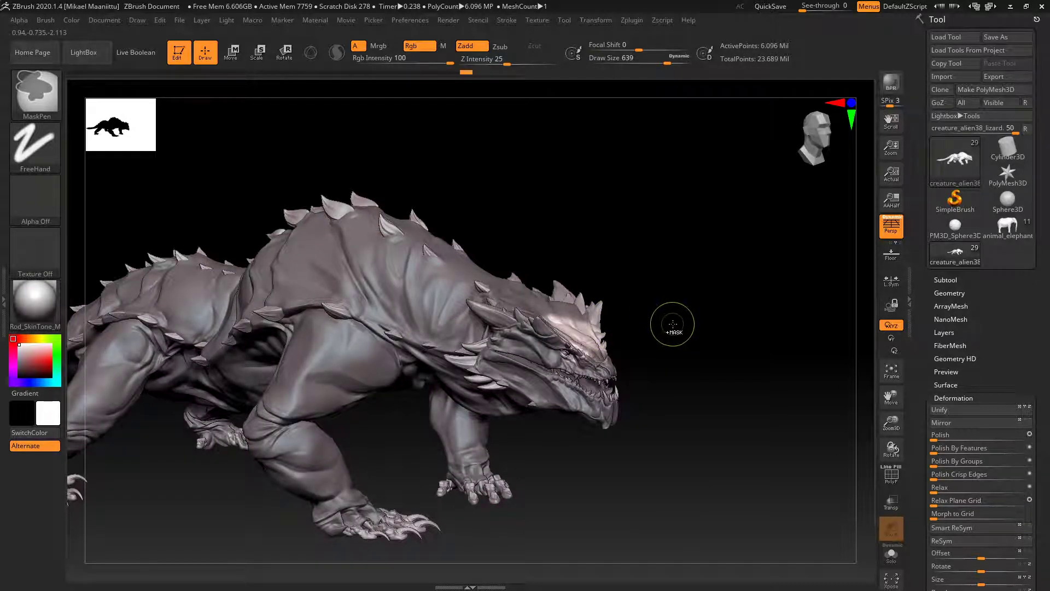
ctrl+click(657, 375)
ctrl+click(656, 395)
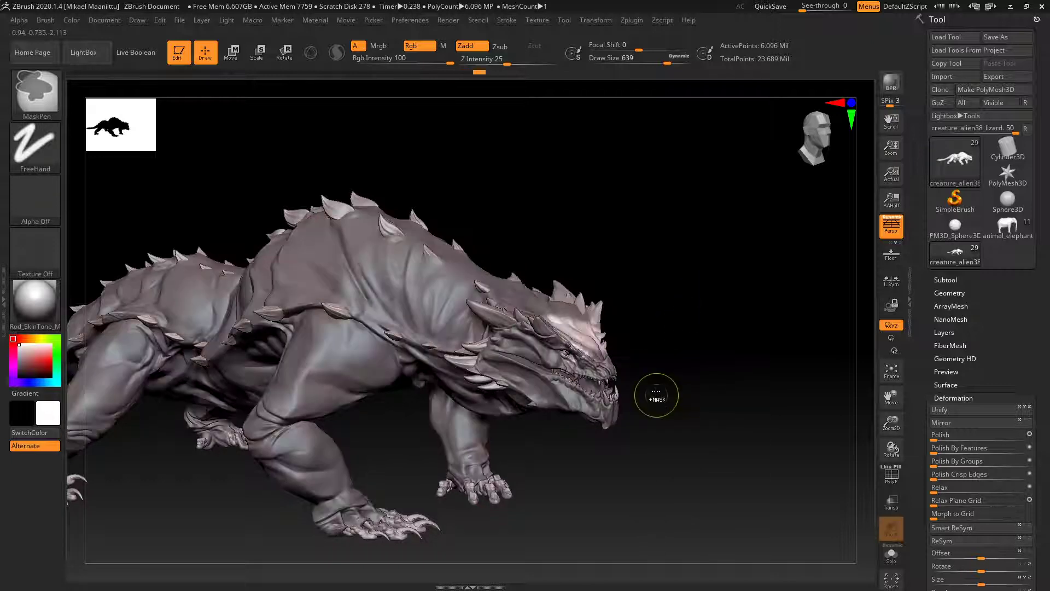
ctrl+click(671, 341)
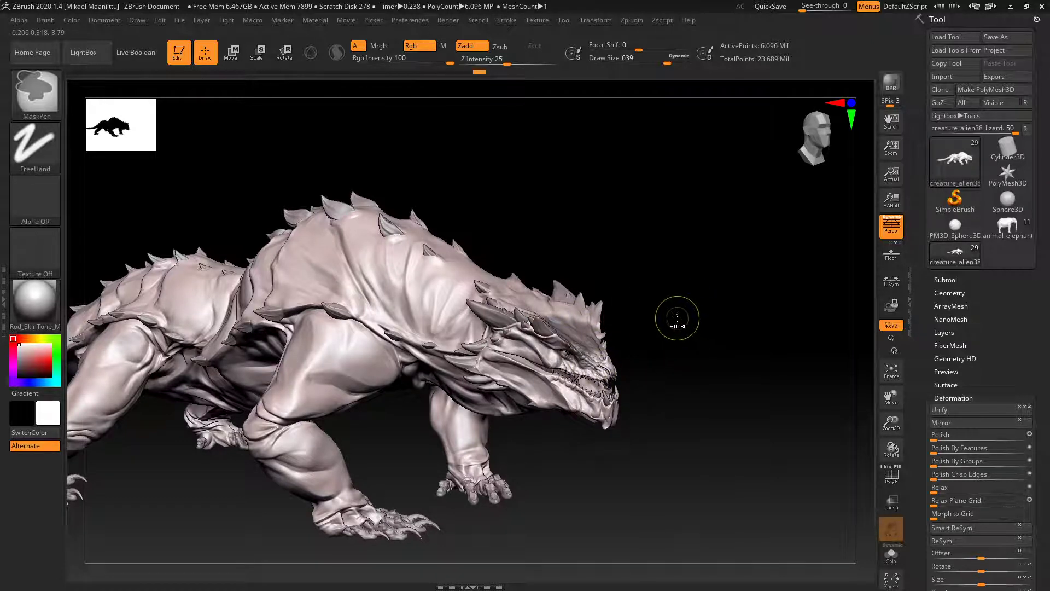
Clear the painted head mask from the creature
ctrl+drag(664, 282, 730, 369)
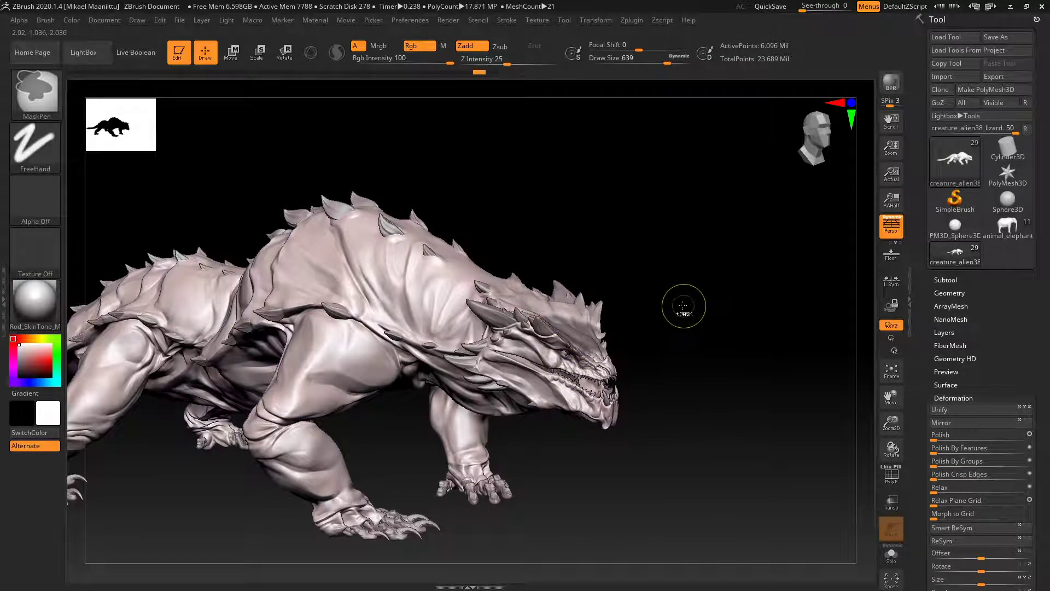
ctrl+drag(681, 302, 752, 382)
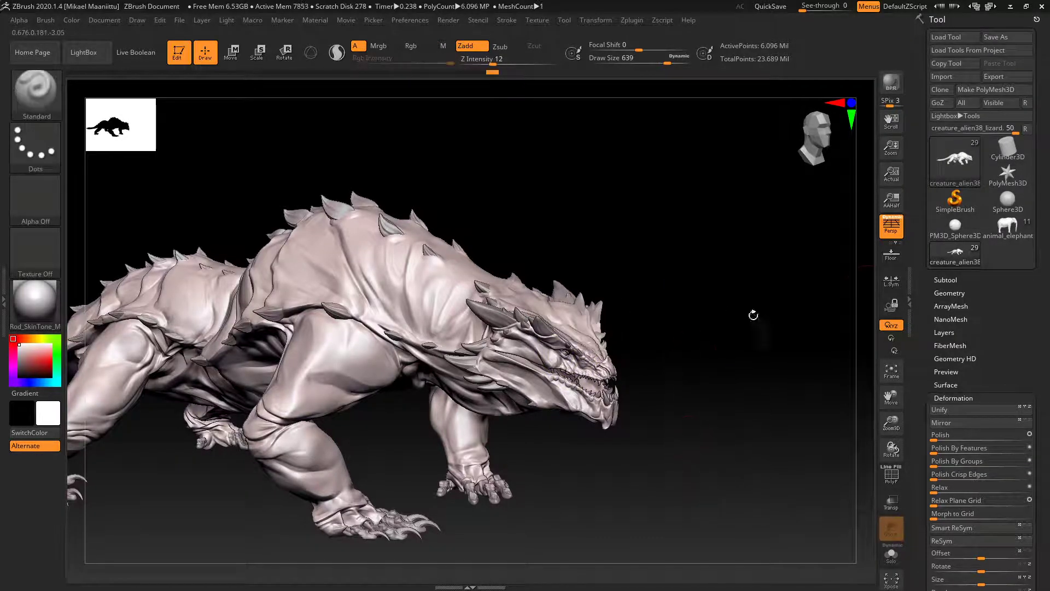